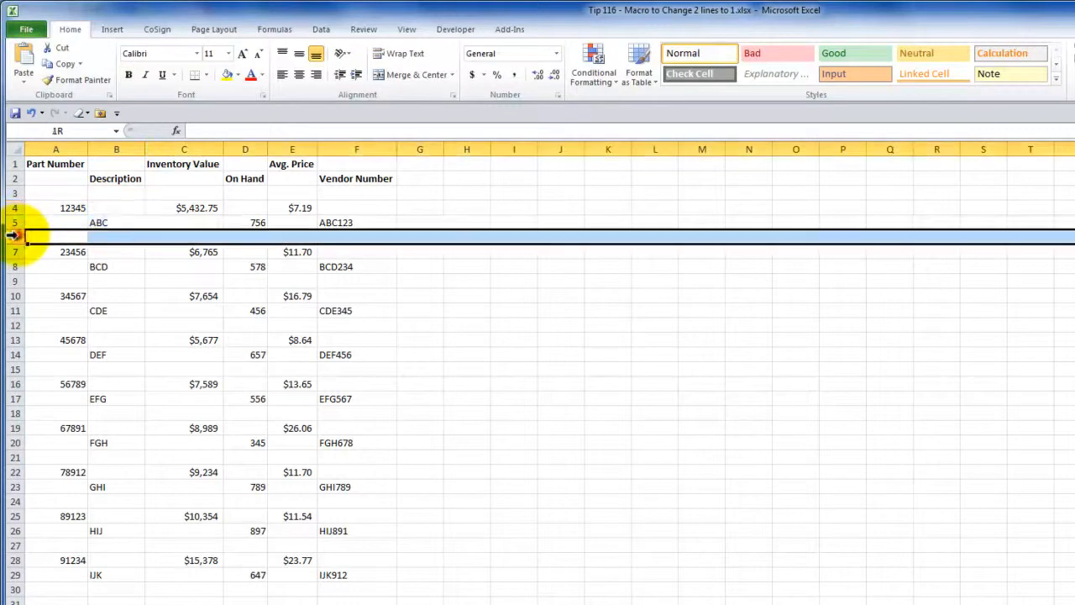
pyautogui.click(12, 281)
pyautogui.click(15, 326)
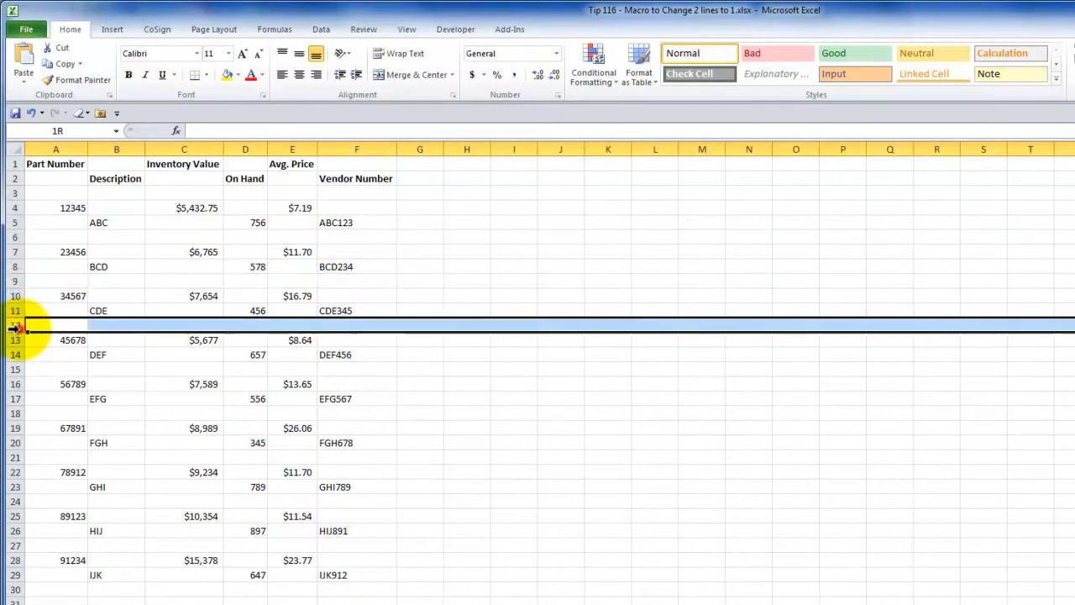
pyautogui.click(12, 193)
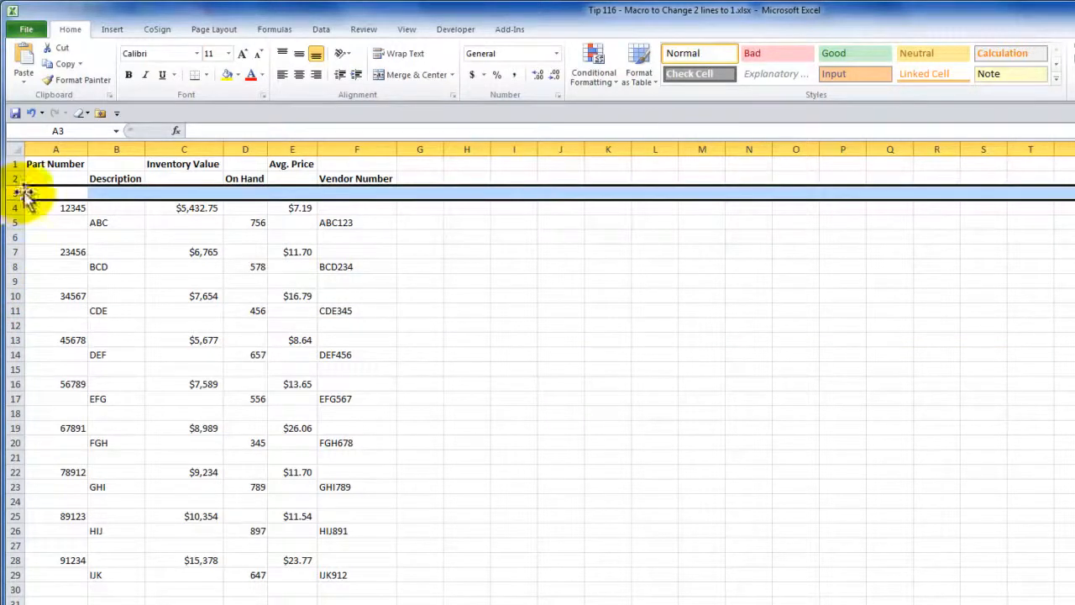
pyautogui.click(49, 179)
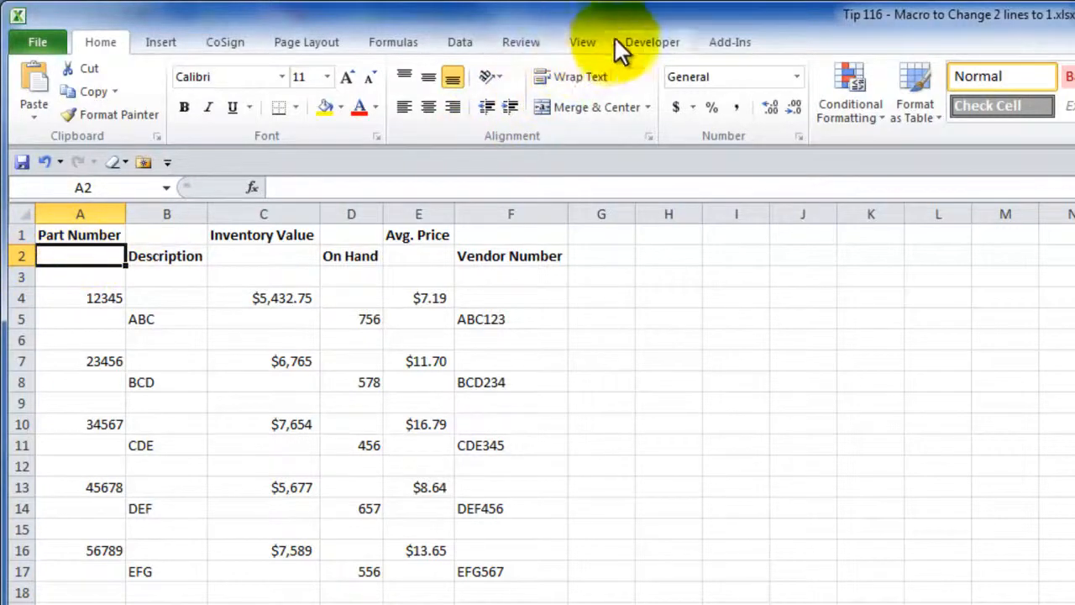
# Step: Make sure the Developer tab is enabled among the main tabs in the ribbon customization options
pyautogui.click(657, 44)
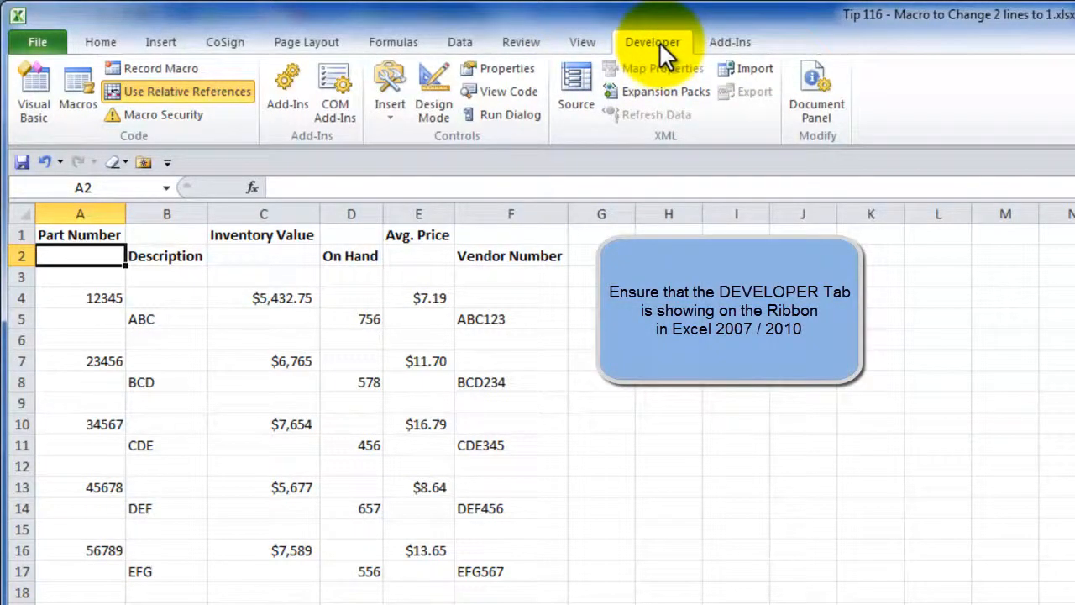
pyautogui.click(37, 42)
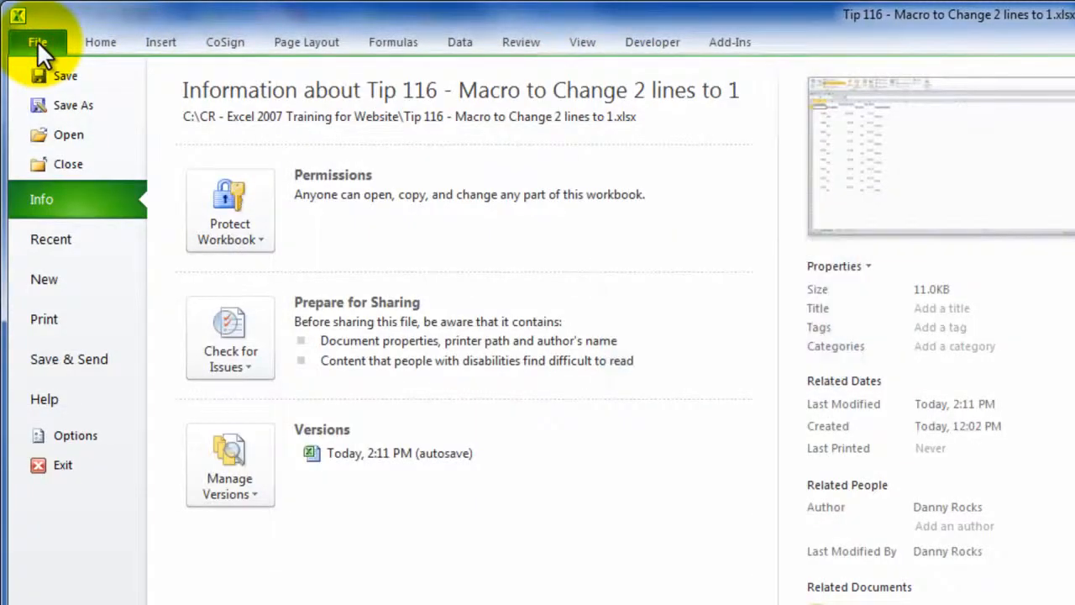
pyautogui.click(73, 435)
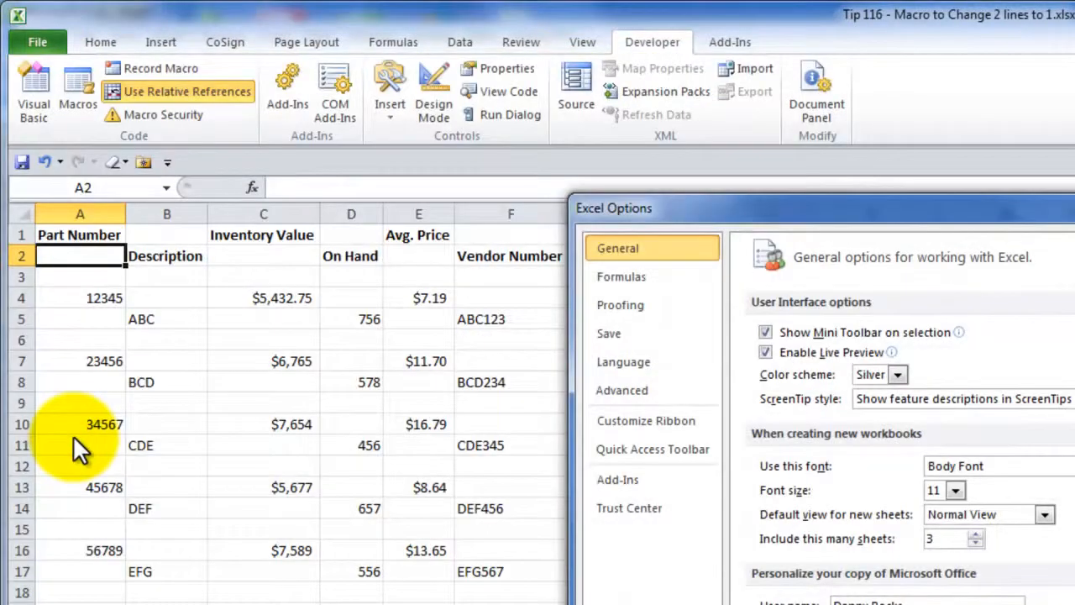
pyautogui.click(634, 420)
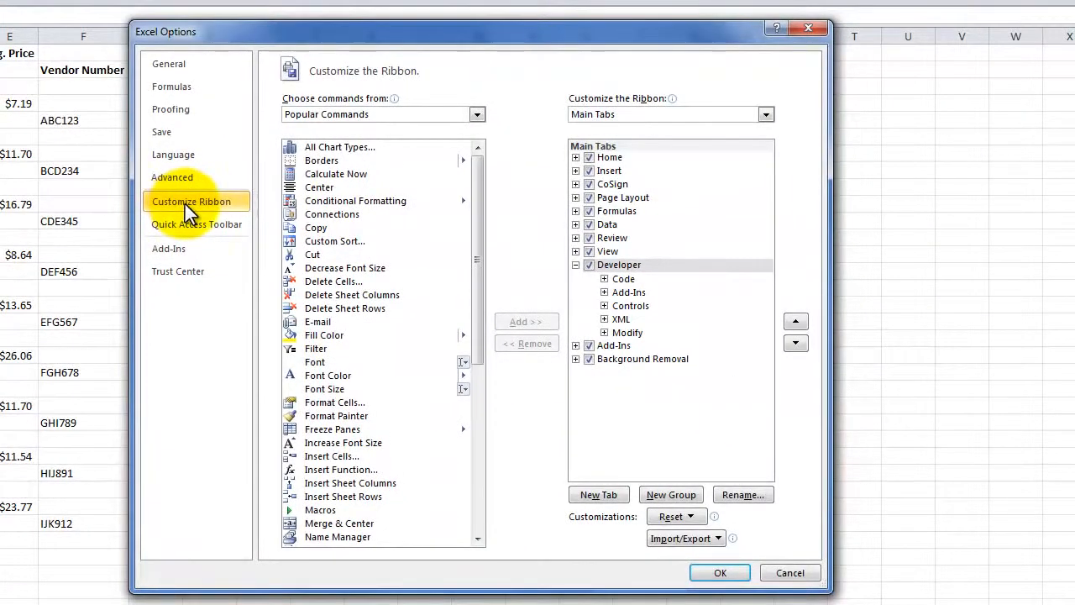
pyautogui.click(592, 266)
pyautogui.click(588, 265)
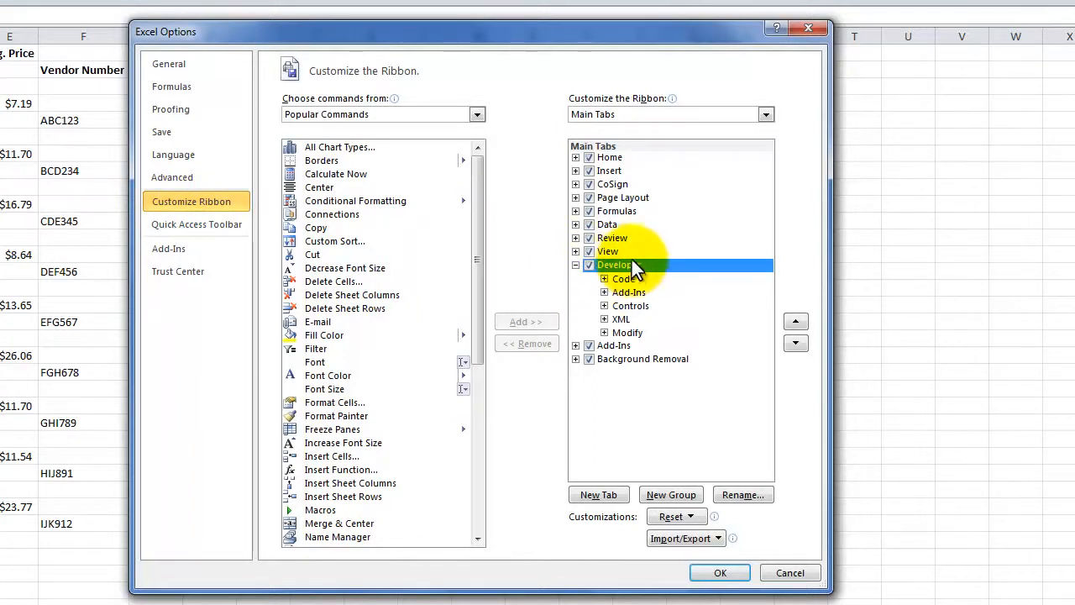
pyautogui.click(712, 581)
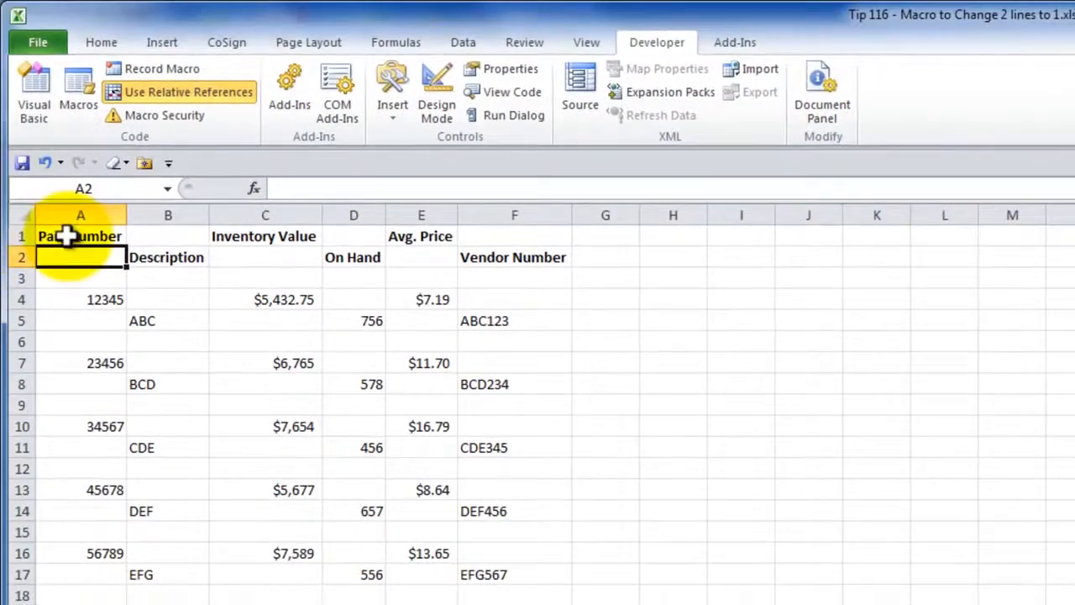
# Step: Examine the two-row header layout, the row 1 cells above Description, On Hand and Vendor Number, and rows 2 and 3
pyautogui.click(67, 237)
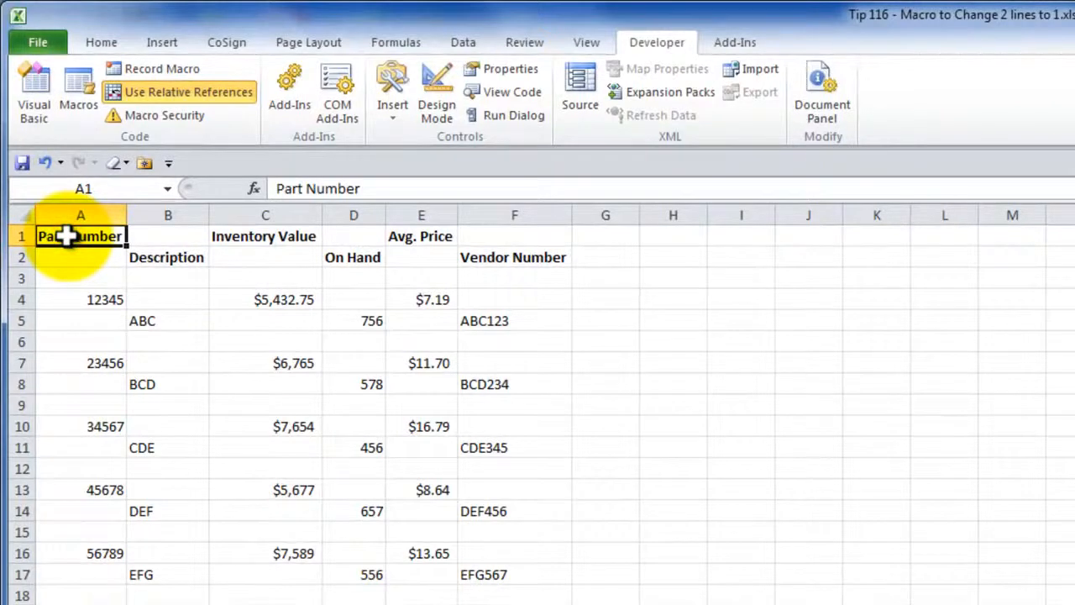
pyautogui.click(152, 257)
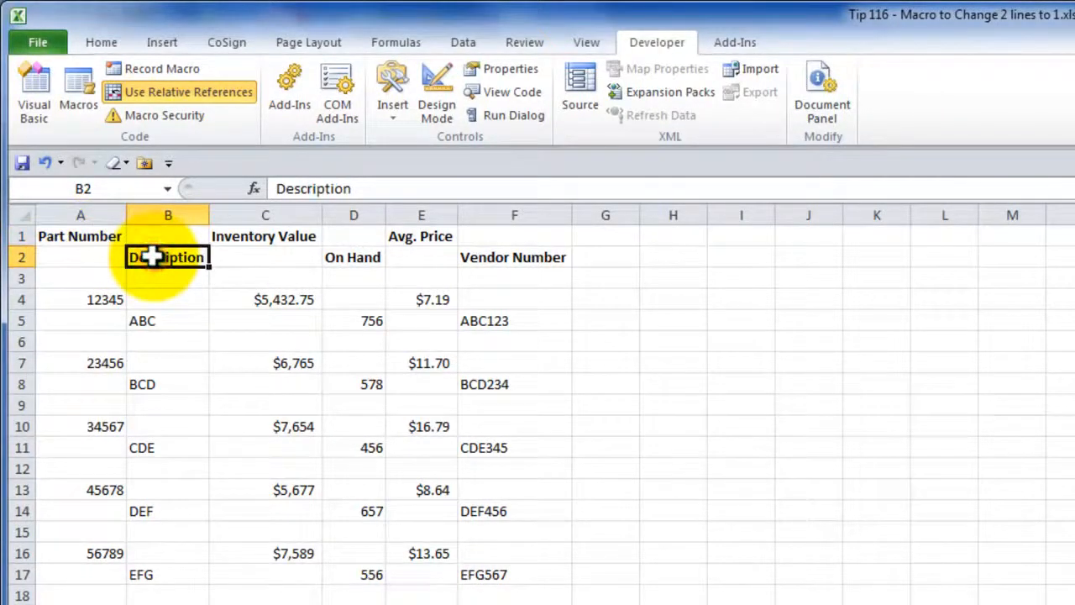
pyautogui.click(162, 232)
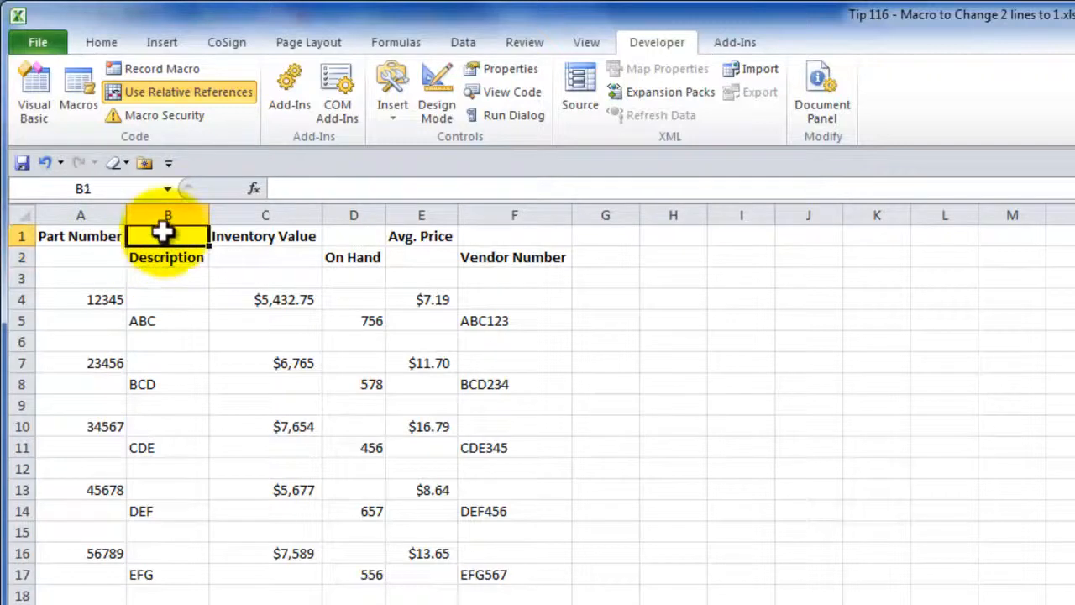
pyautogui.click(344, 254)
pyautogui.click(351, 240)
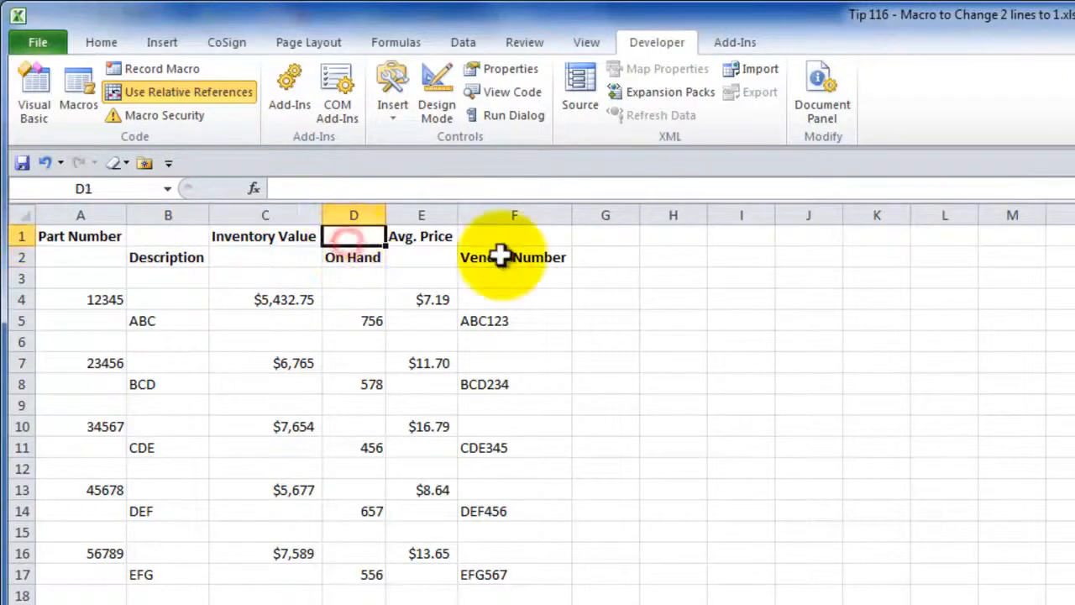
pyautogui.click(500, 257)
pyautogui.click(502, 238)
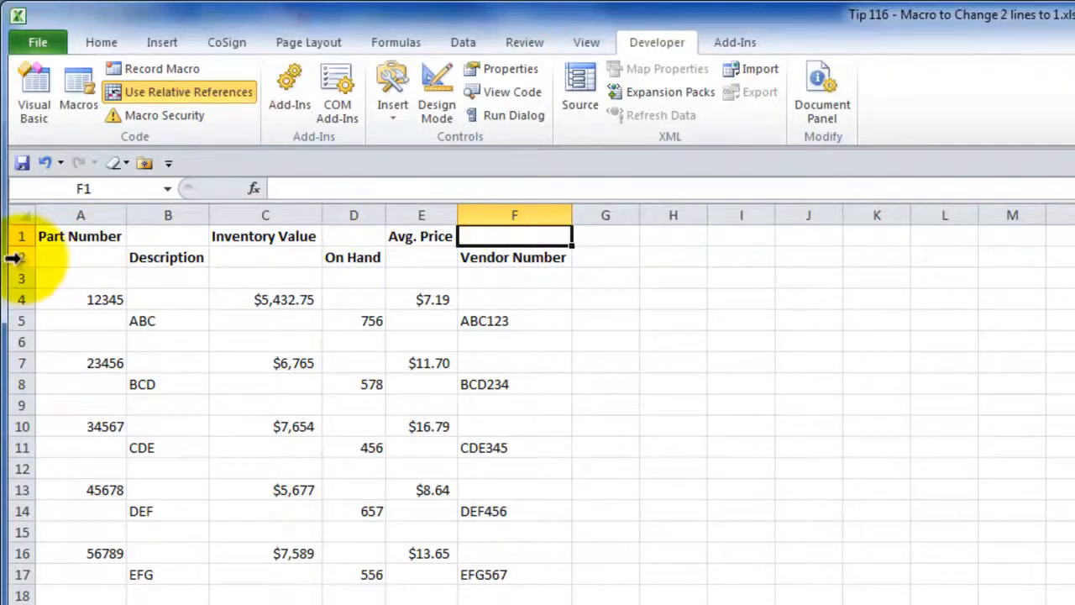
pyautogui.moveTo(15, 258); pyautogui.dragTo(18, 269)
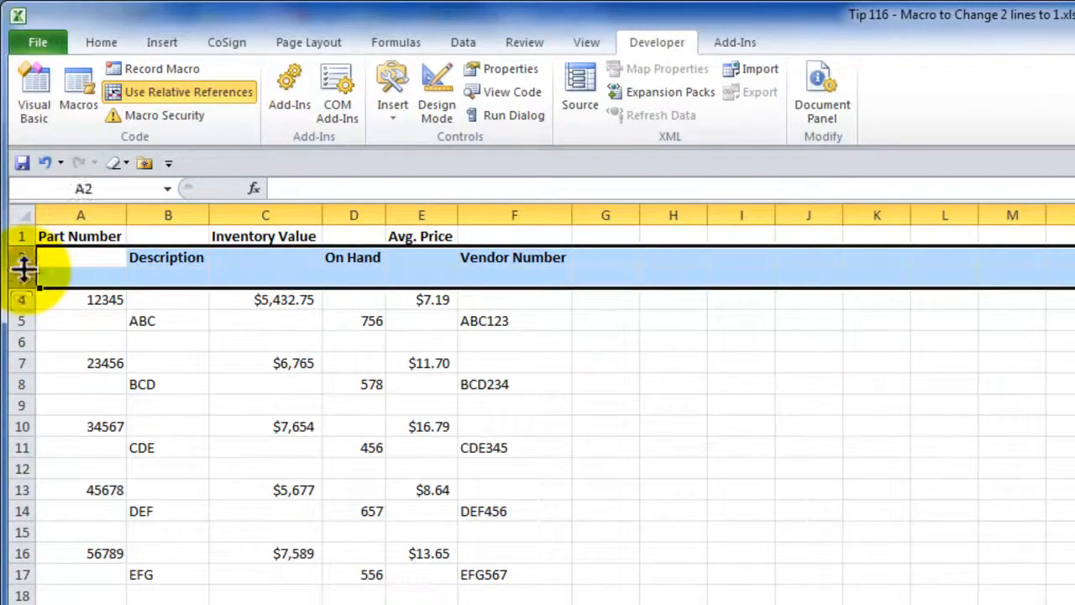
pyautogui.click(78, 256)
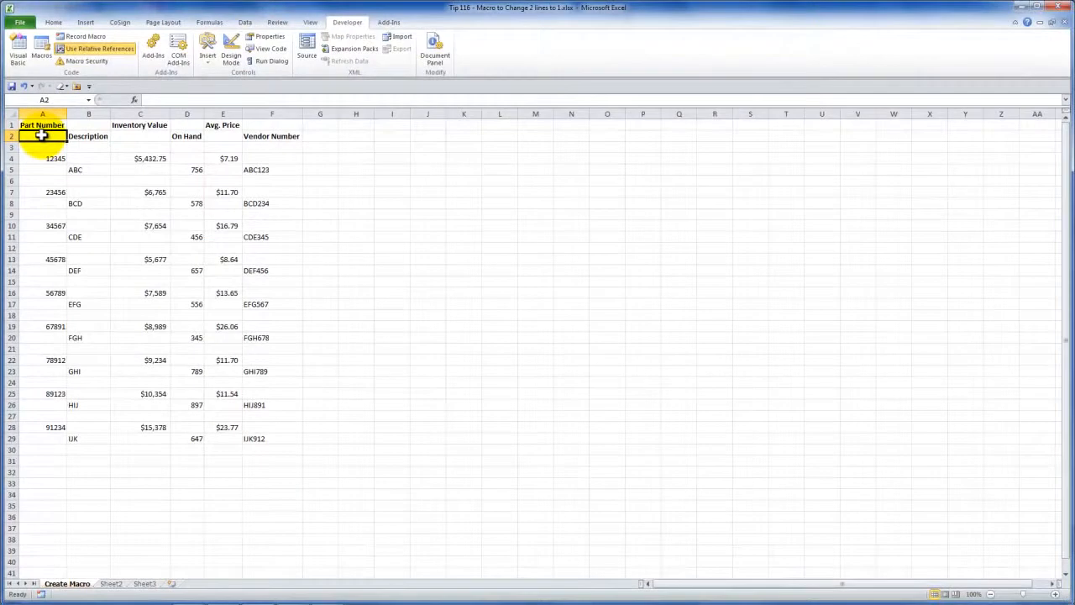
# Step: Check that Sheet2 is free for a backup, and group the worksheets from Create Macro through Sheet3
pyautogui.click(110, 583)
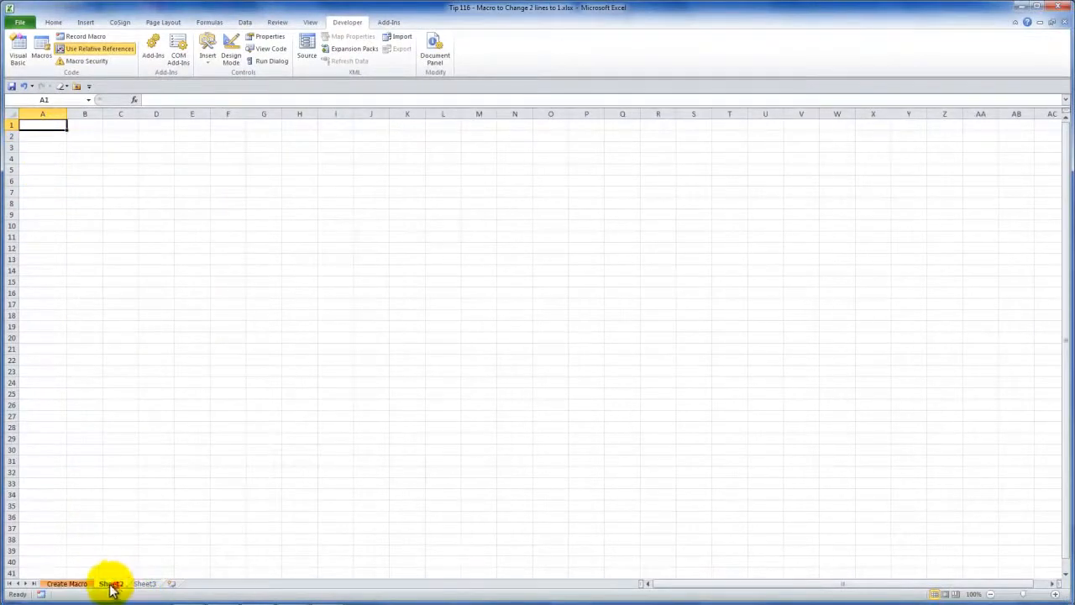
pyautogui.click(79, 583)
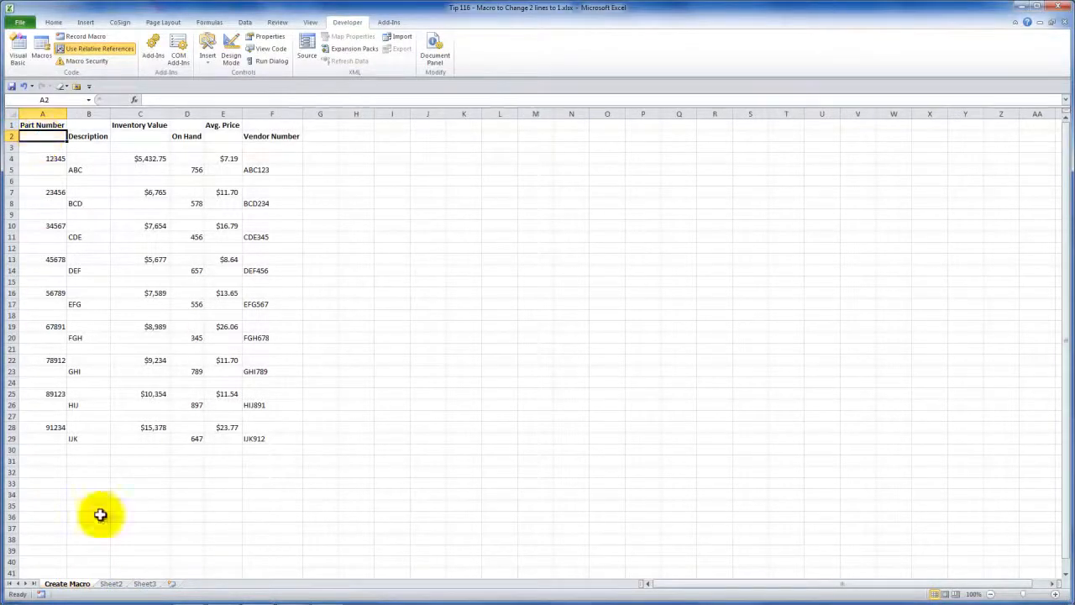
pyautogui.click(112, 584)
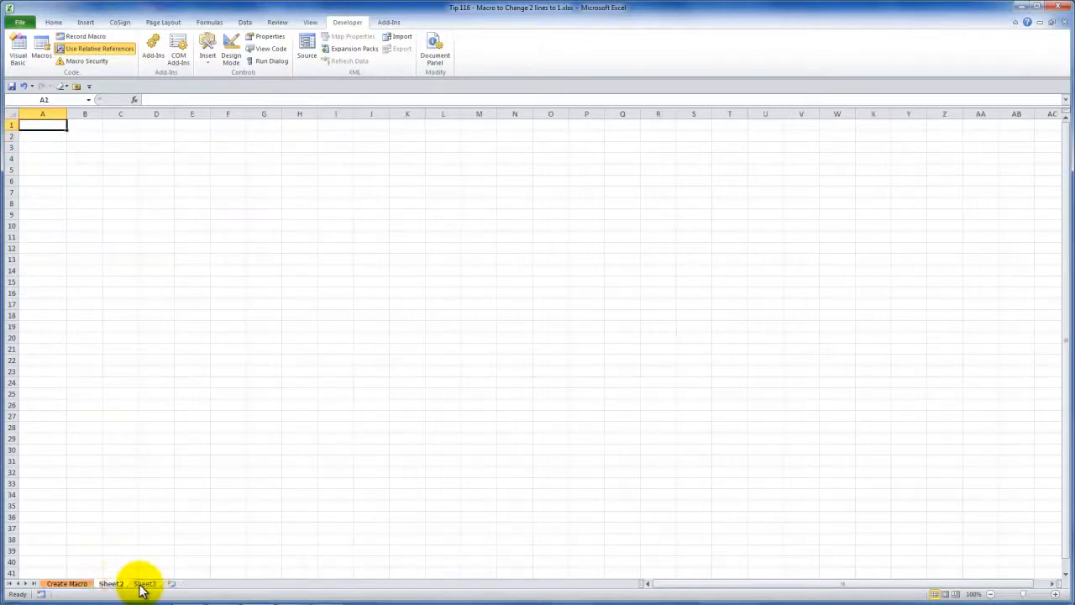
pyautogui.click(79, 584)
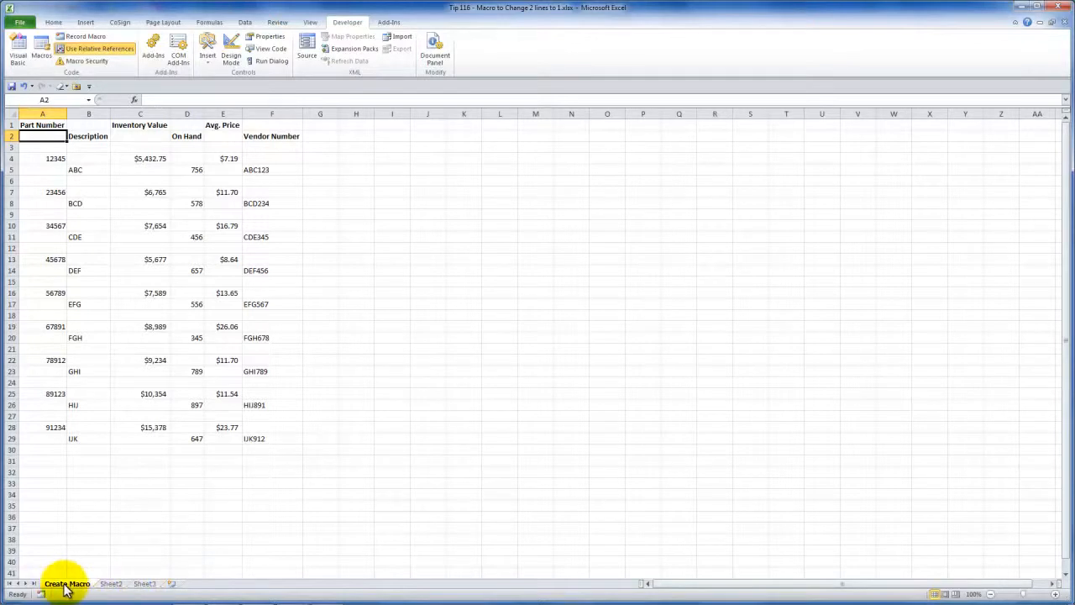
pyautogui.keyDown('shift'); pyautogui.click(143, 584); pyautogui.keyUp('shift')
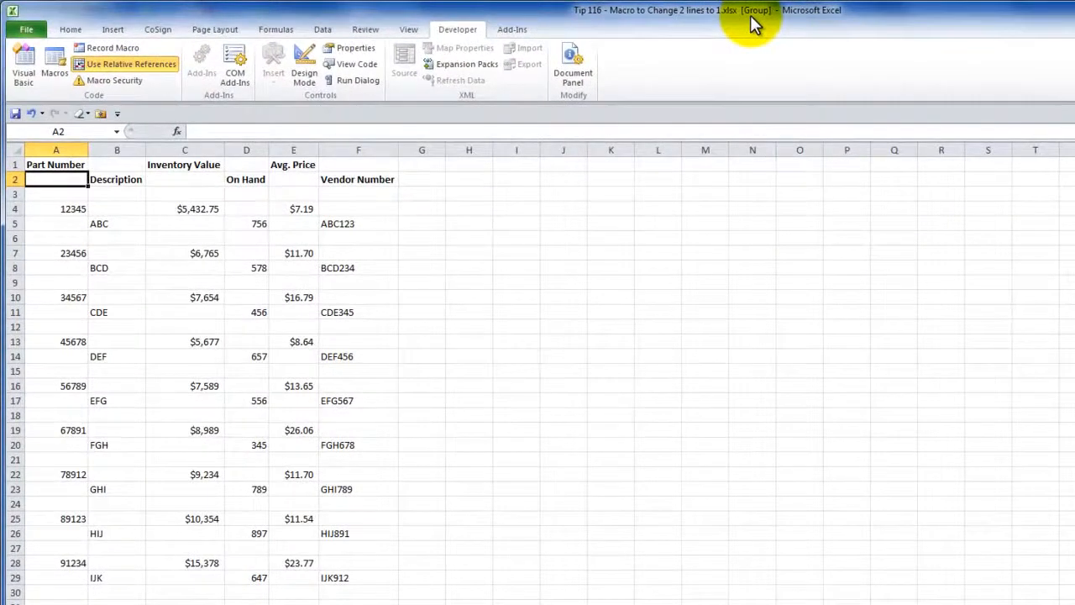
# Step: Fill the range A1:F29 across the grouped worksheets using the All option
pyautogui.moveTo(70, 163); pyautogui.dragTo(327, 575)
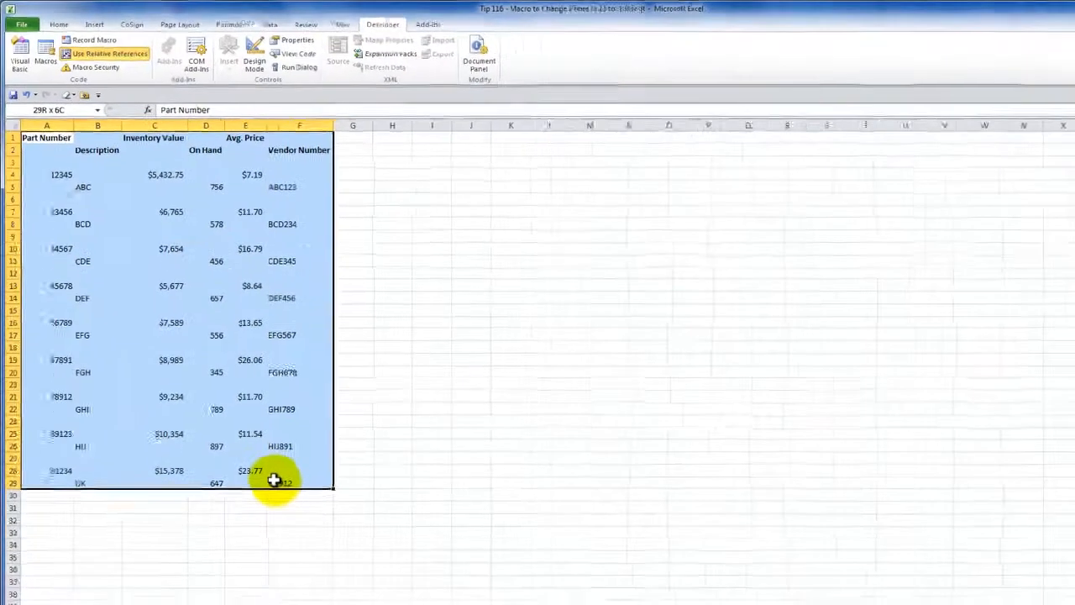
pyautogui.click(60, 26)
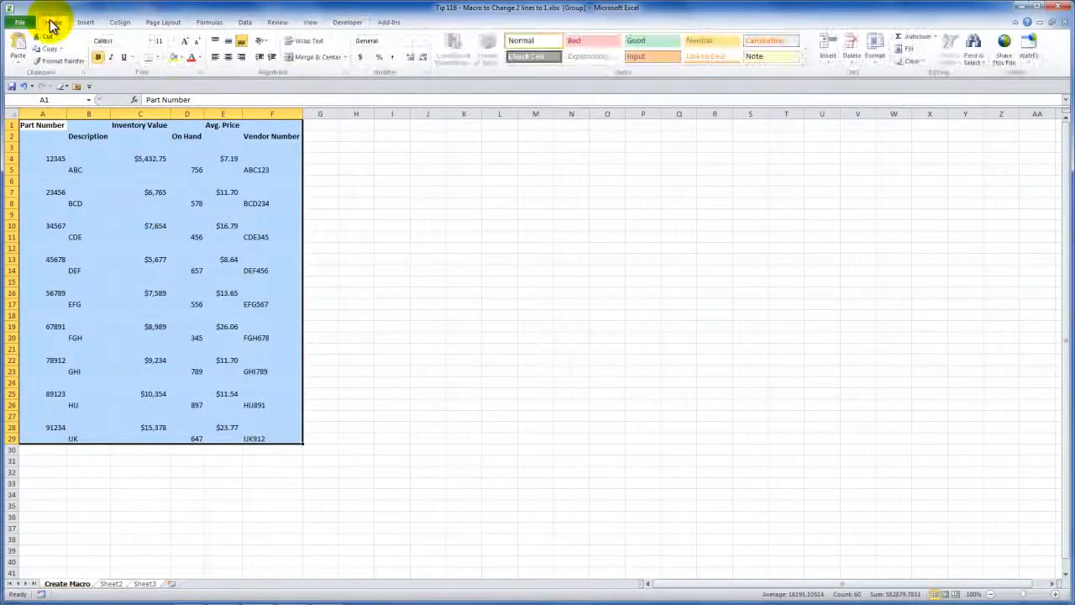
pyautogui.click(917, 49)
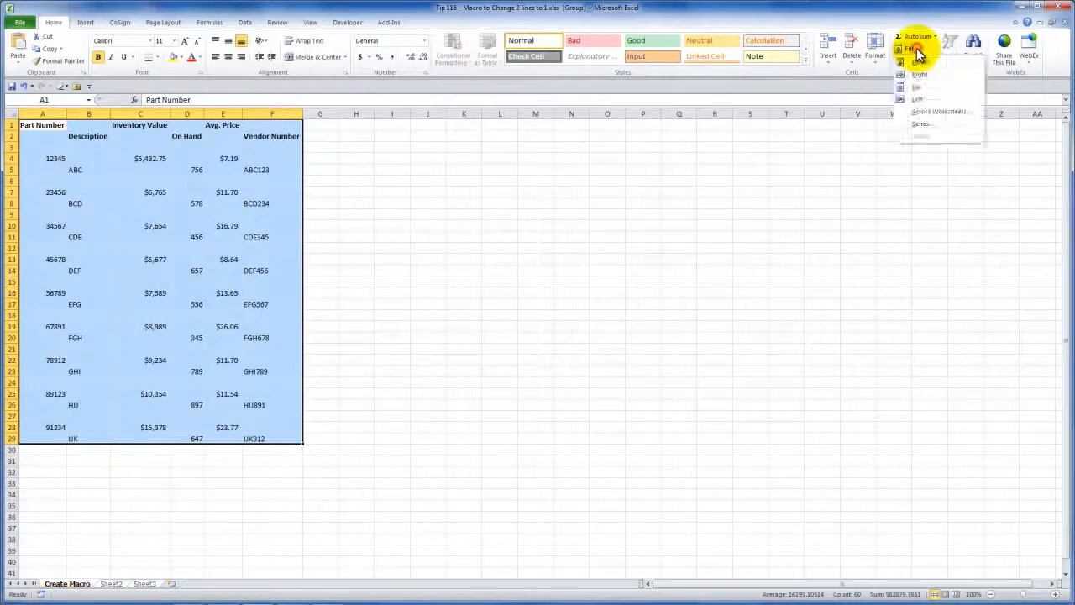
pyautogui.click(931, 113)
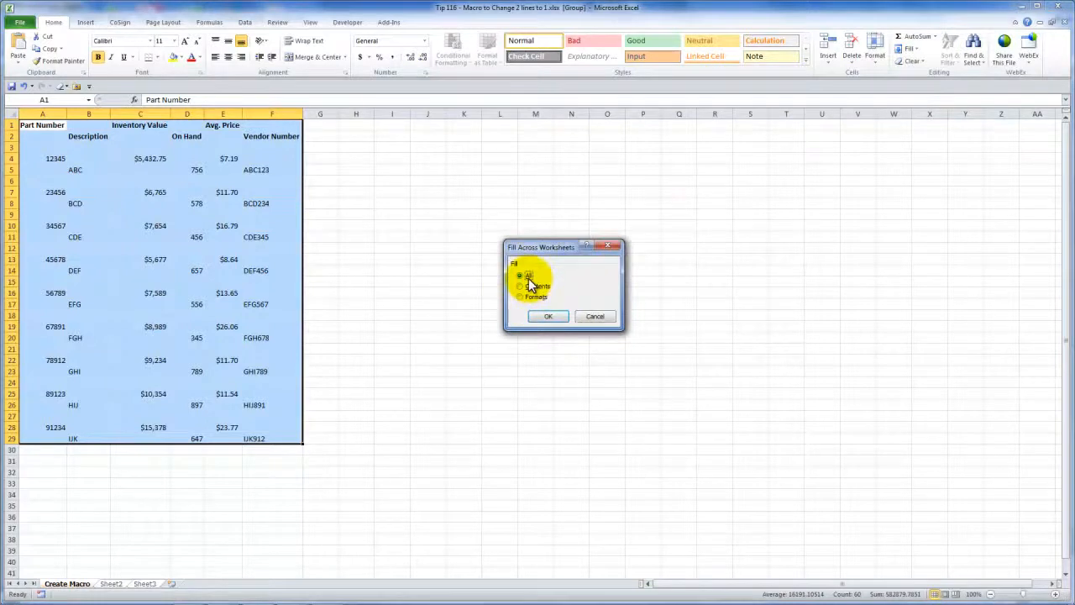
pyautogui.click(548, 315)
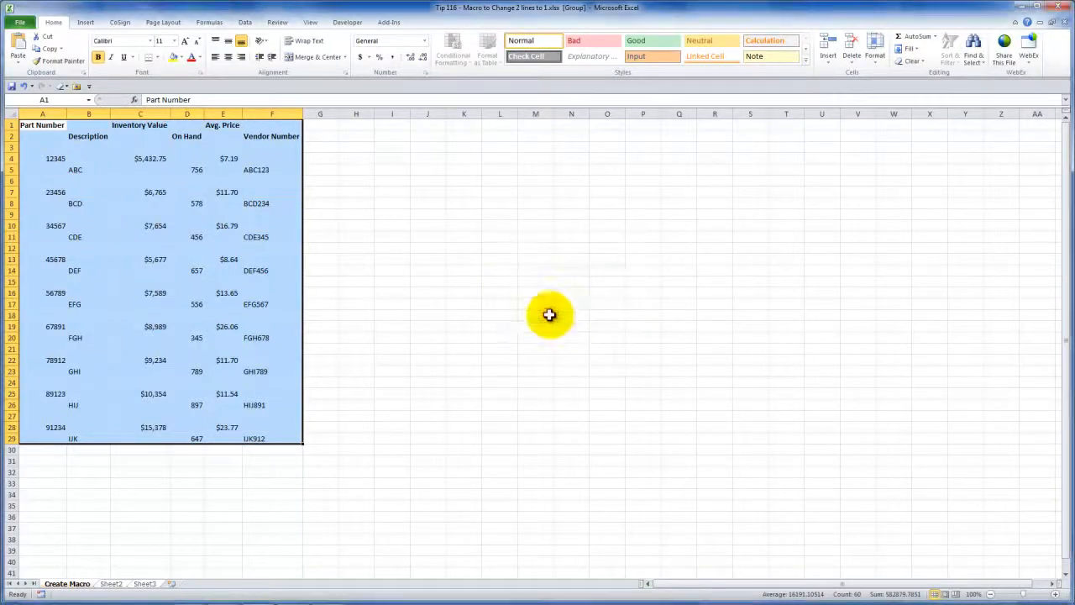
# Step: Ungroup the worksheets, check the copied data on Sheet2 and Sheet3, and return to the Create Macro sheet
pyautogui.click(112, 584)
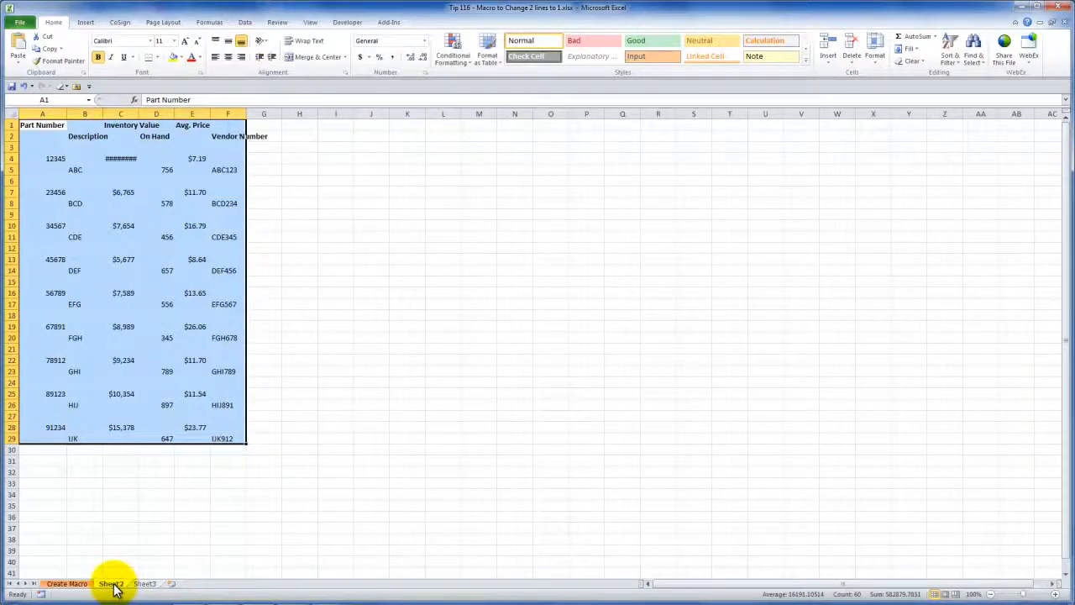
pyautogui.click(142, 585)
pyautogui.click(117, 585)
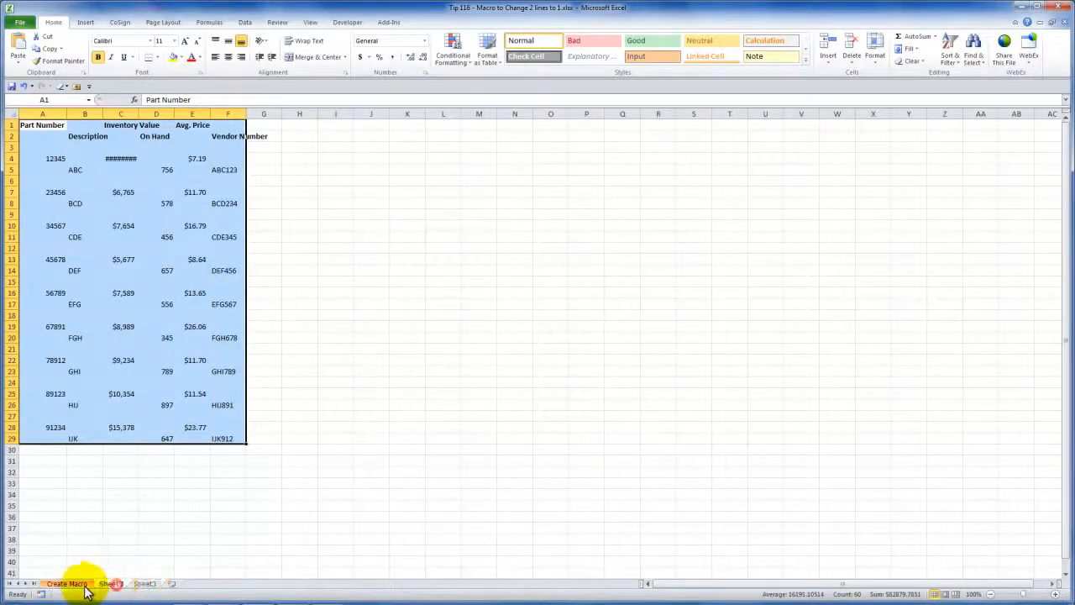
pyautogui.click(74, 583)
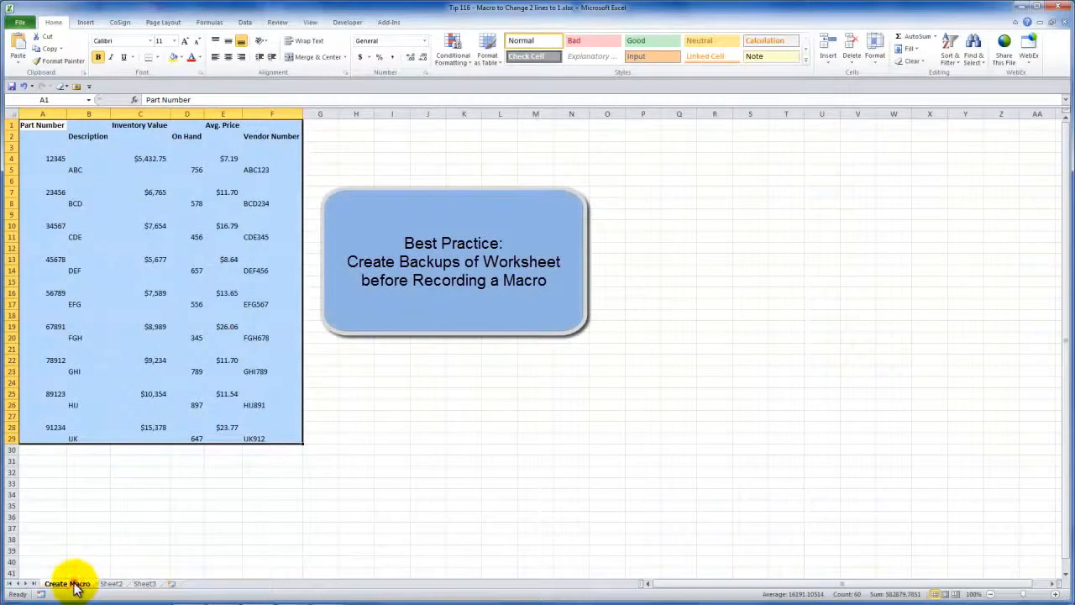
# Step: Select cell A1 and make sure Use Relative References is turned on for macro recording
pyautogui.click(41, 125)
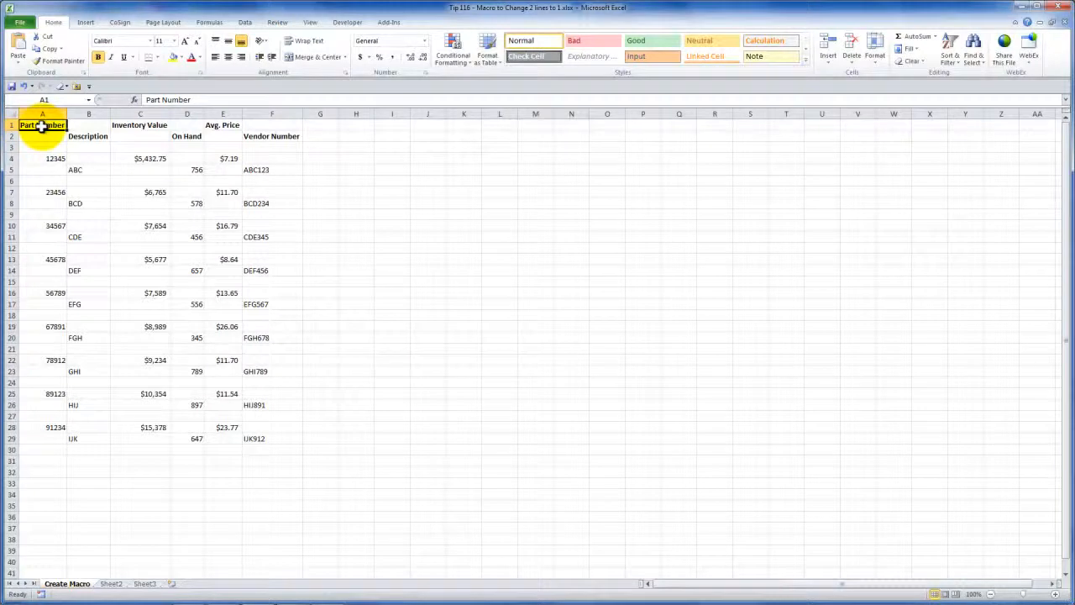
pyautogui.click(348, 23)
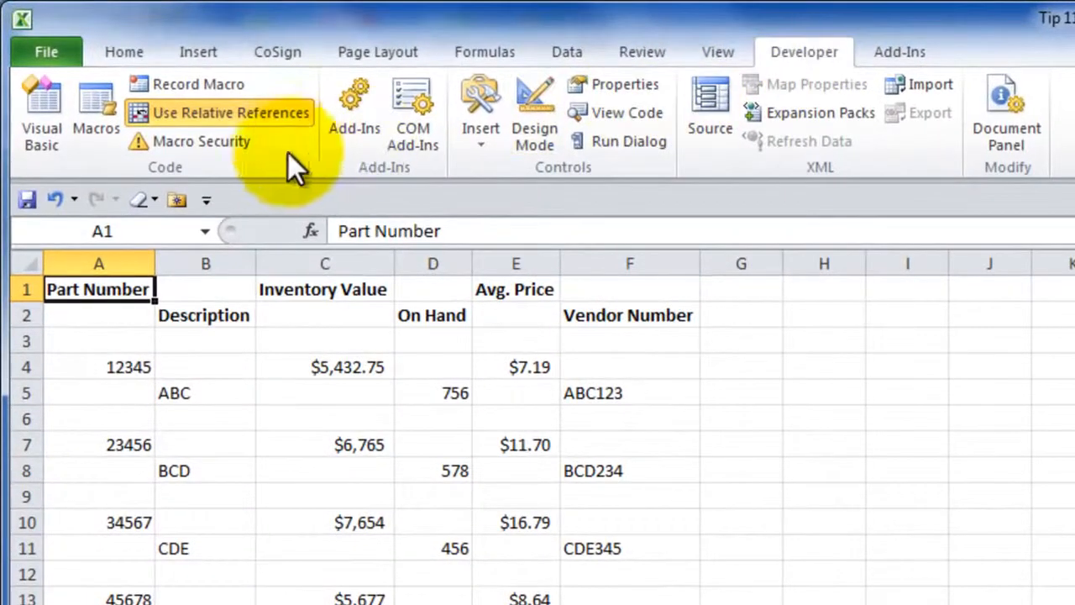
pyautogui.click(262, 112)
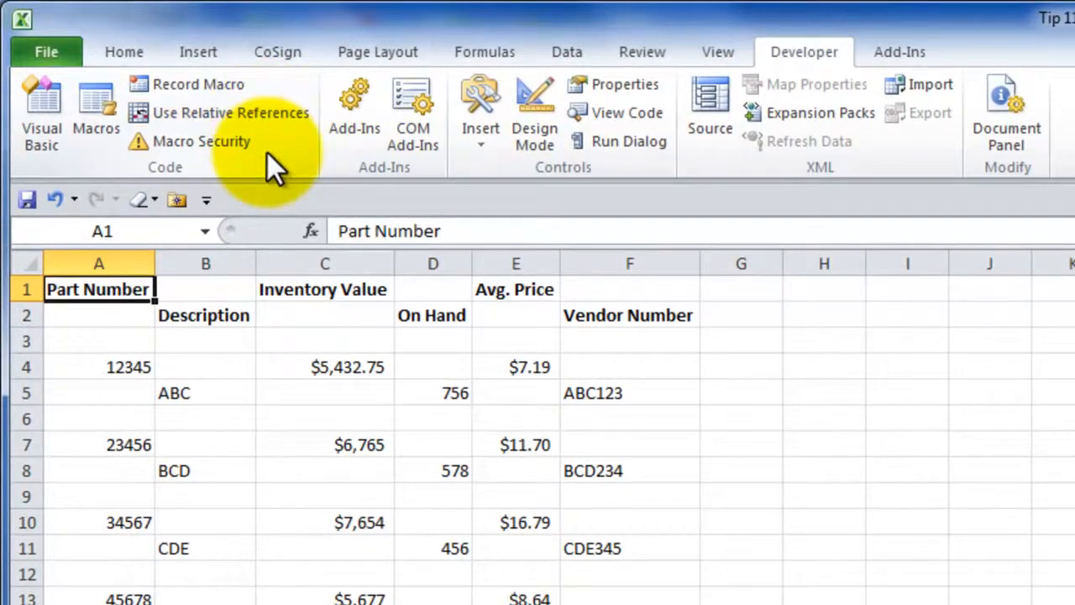
pyautogui.click(275, 114)
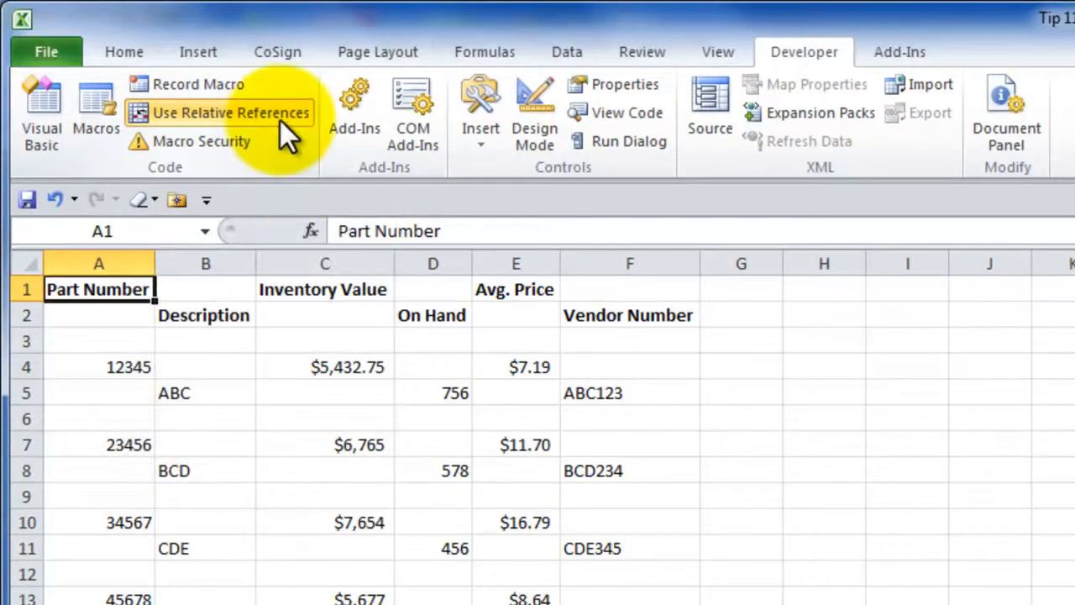
pyautogui.click(280, 120)
pyautogui.click(281, 119)
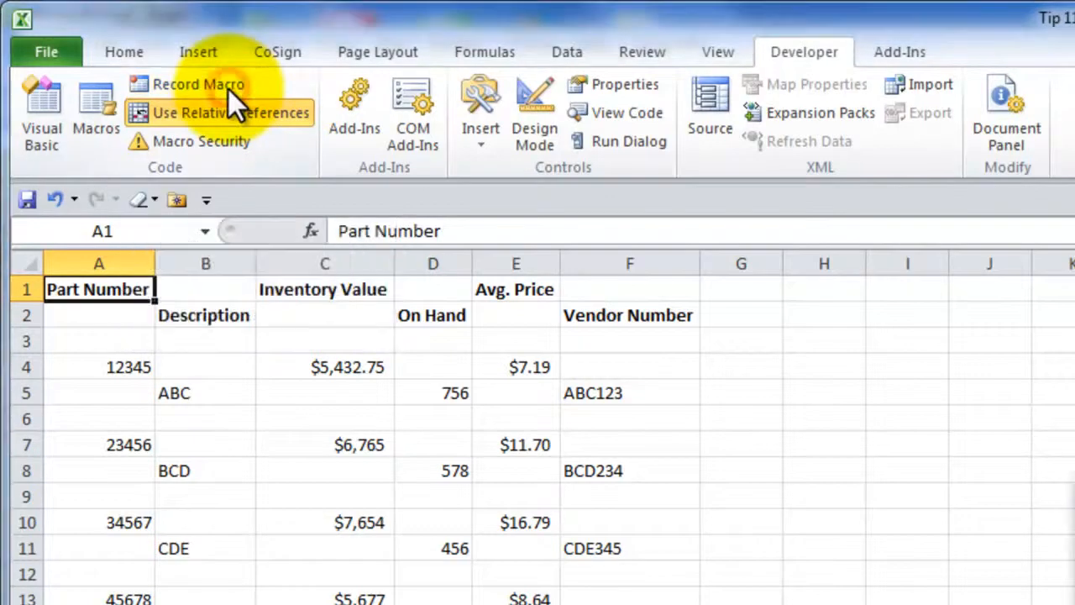
# Step: Start recording a macro named COnvert2to1 with shortcut Ctrl+Shift+A, stored in This Workbook
pyautogui.moveTo(1074, 497); pyautogui.dragTo(903, 419)
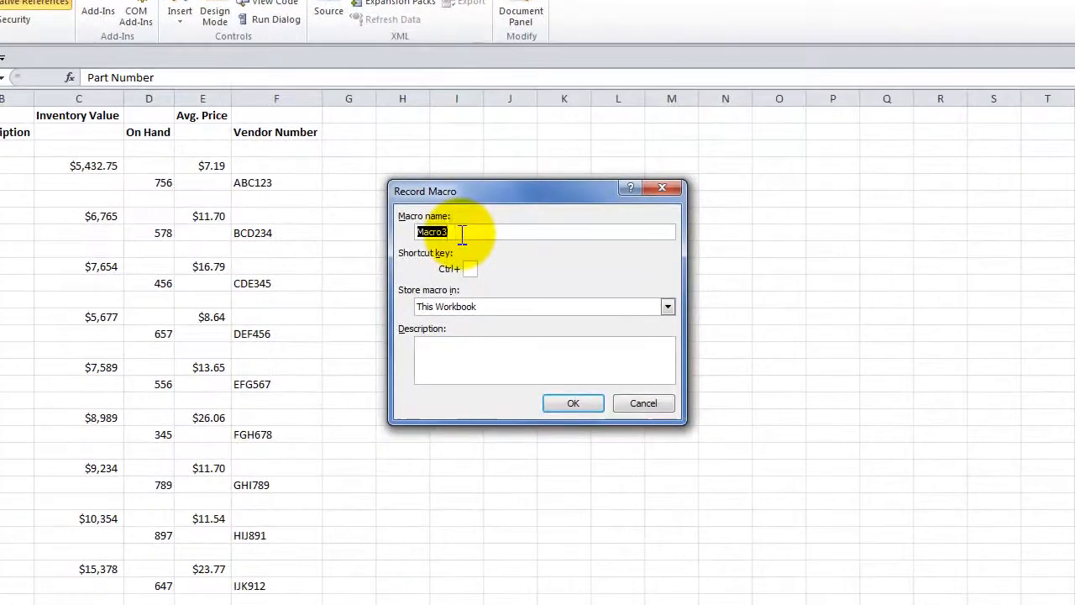
pyautogui.write('COnvert2to1')
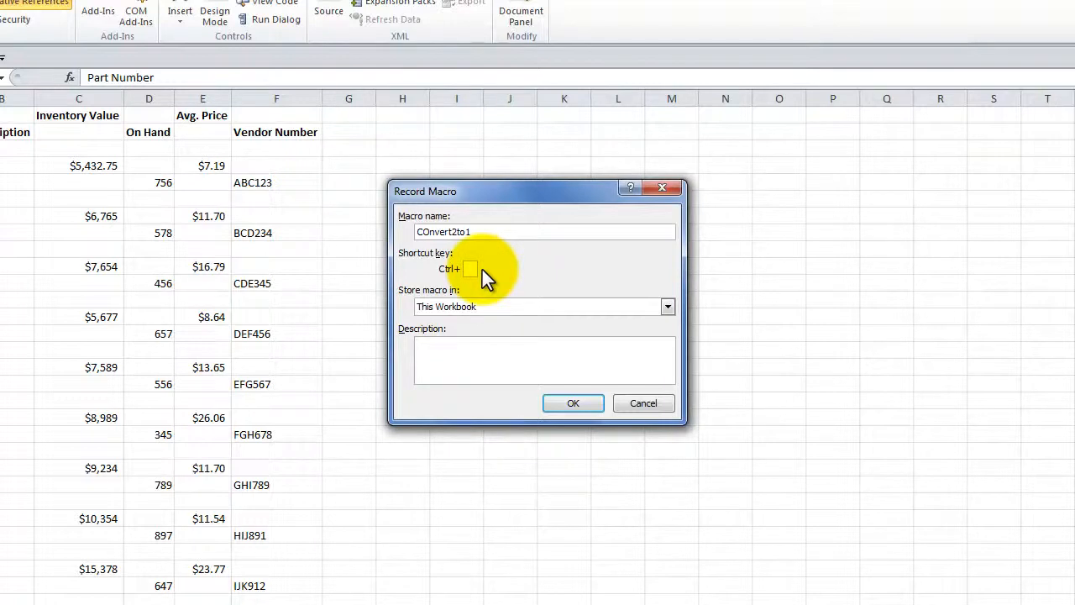
pyautogui.write('A')
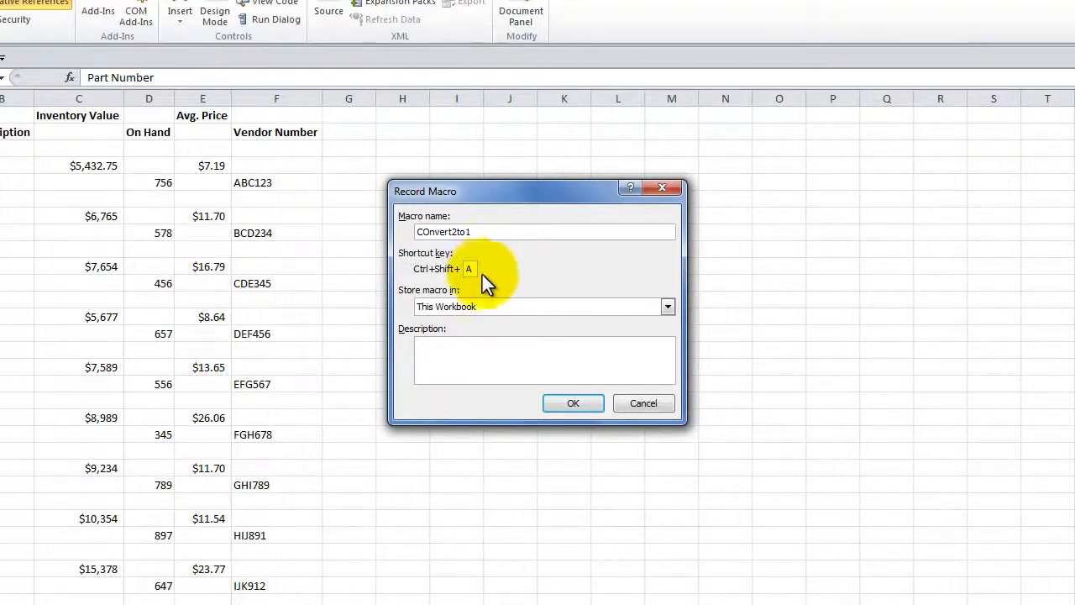
pyautogui.click(666, 305)
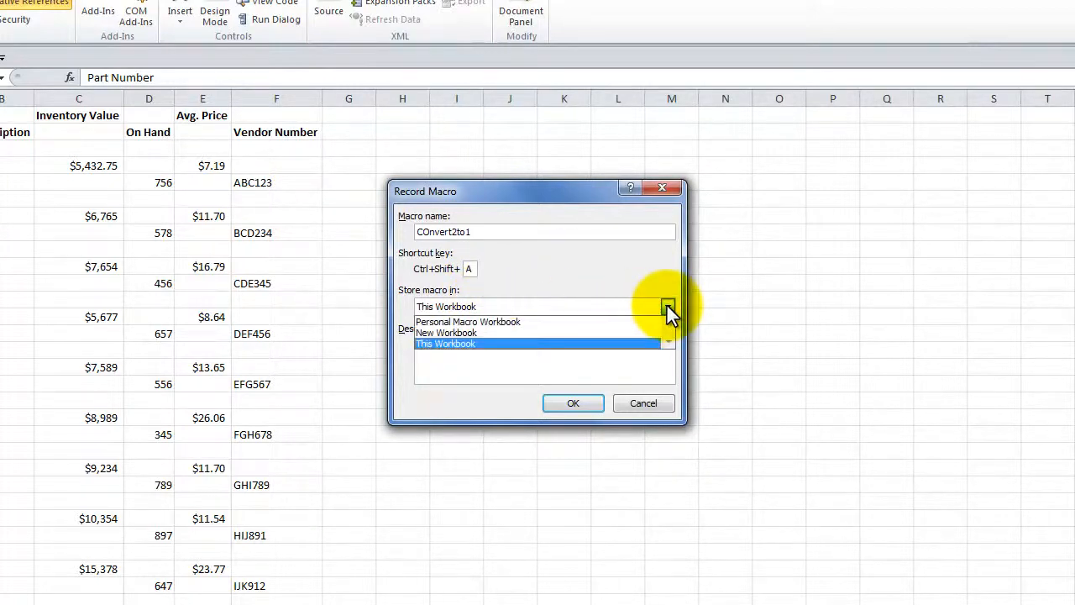
pyautogui.click(615, 343)
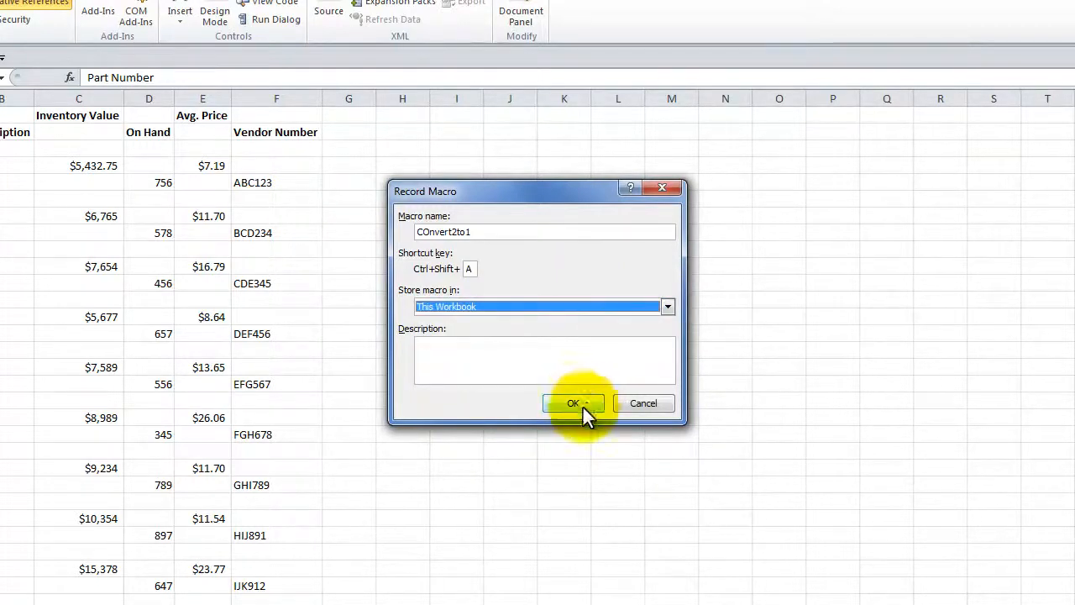
pyautogui.click(460, 346)
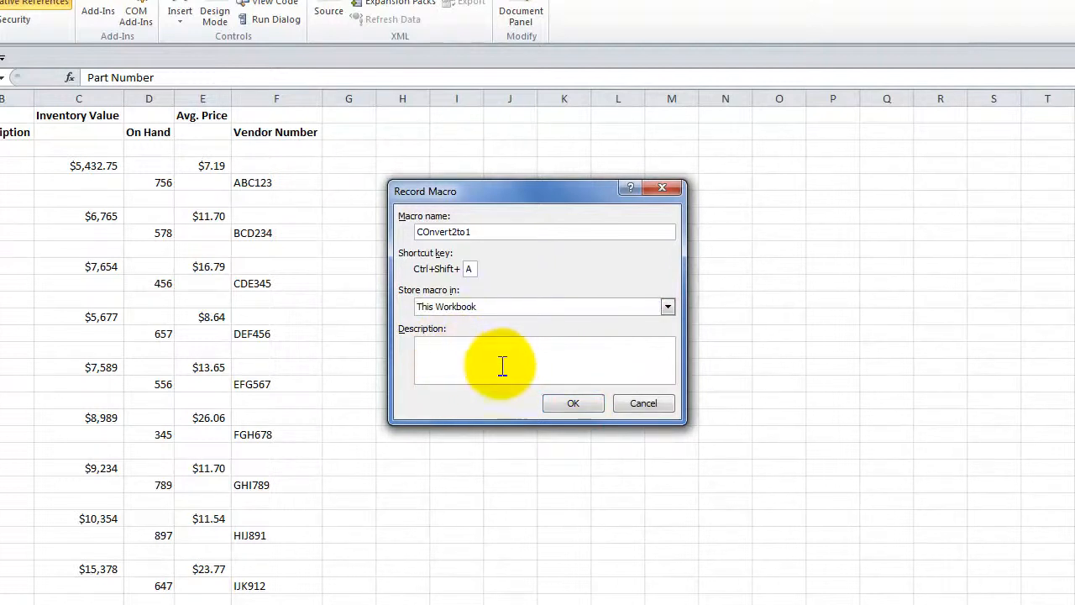
pyautogui.click(573, 403)
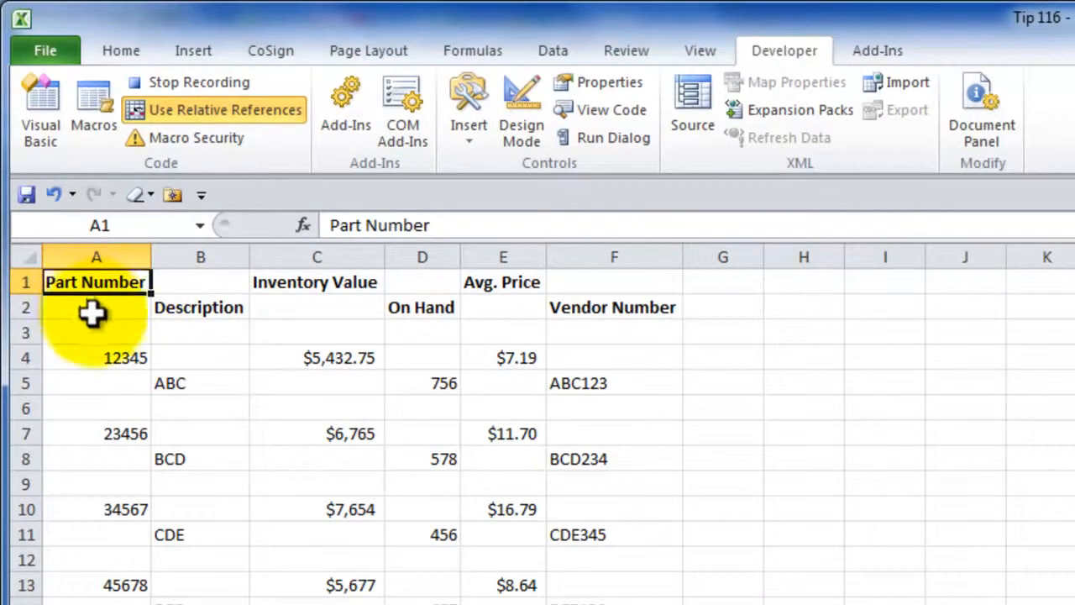
# Step: Move the Description heading from B2 to B1 and the On Hand heading from D2 to D1
pyautogui.click(177, 309)
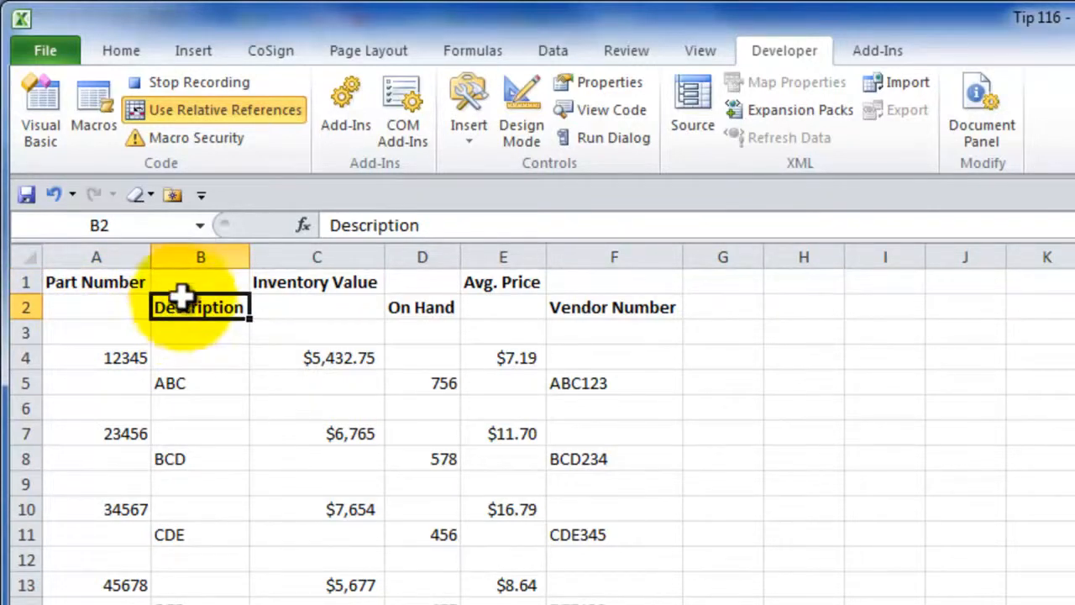
pyautogui.hotkey('ctrl', 'c')
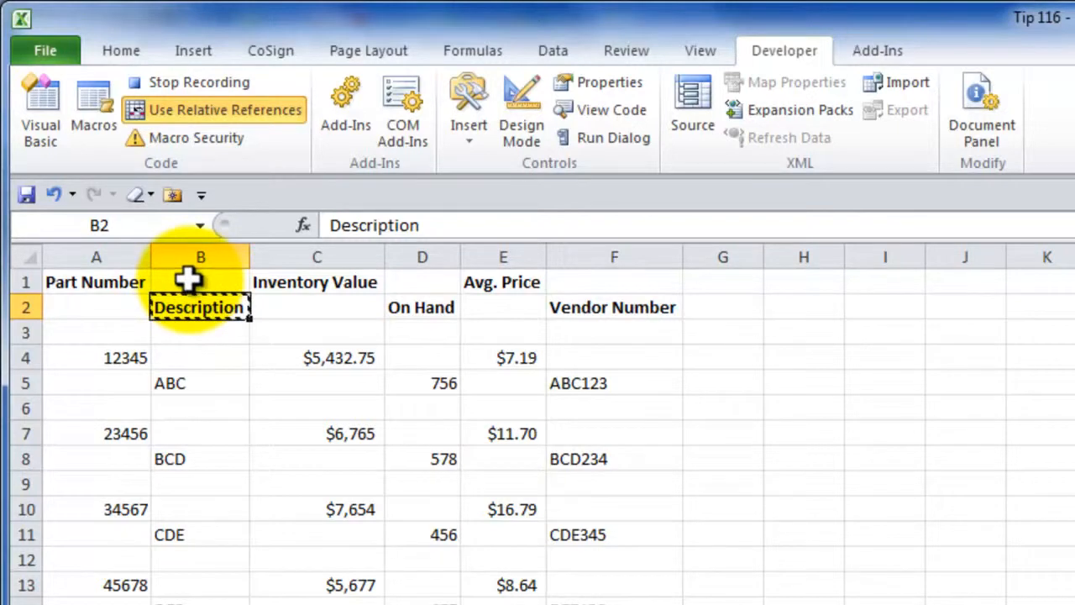
pyautogui.click(188, 279)
pyautogui.hotkey('ctrl', 'v')
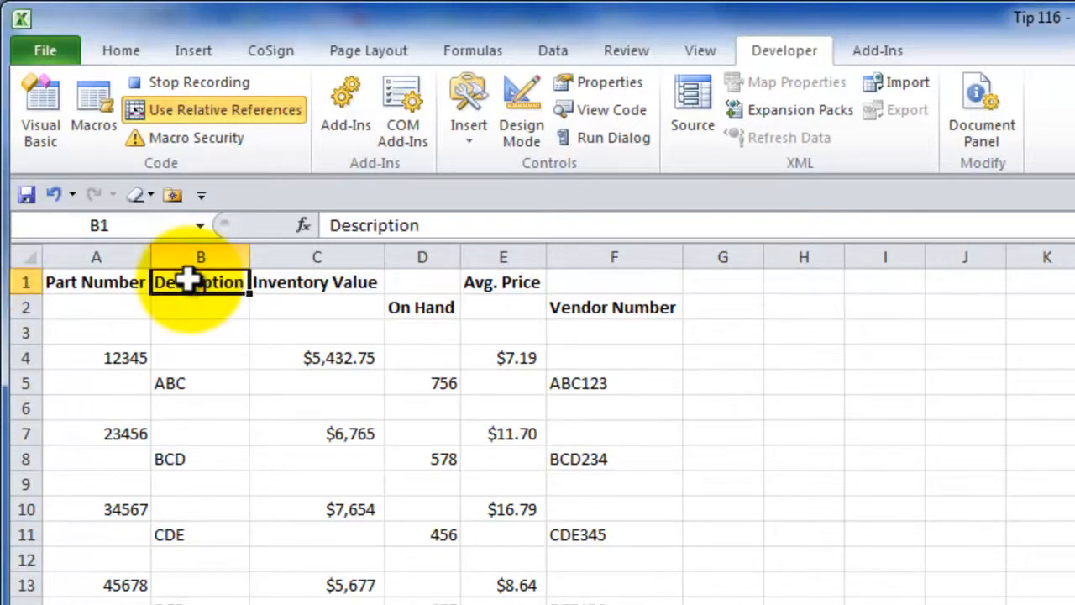
pyautogui.click(424, 308)
pyautogui.hotkey('ctrl', 'x')
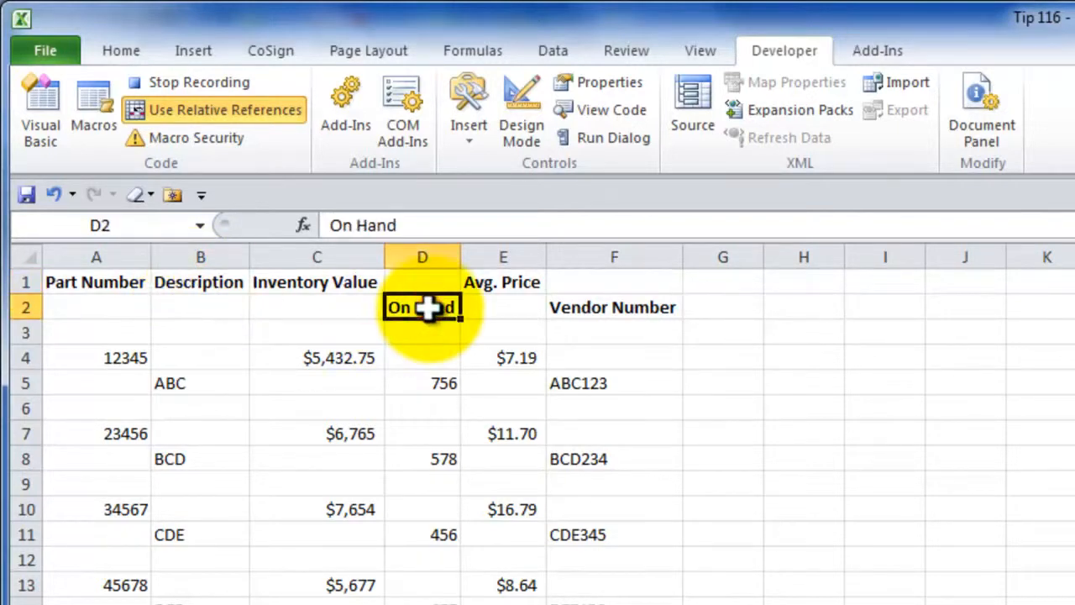
pyautogui.click(423, 283)
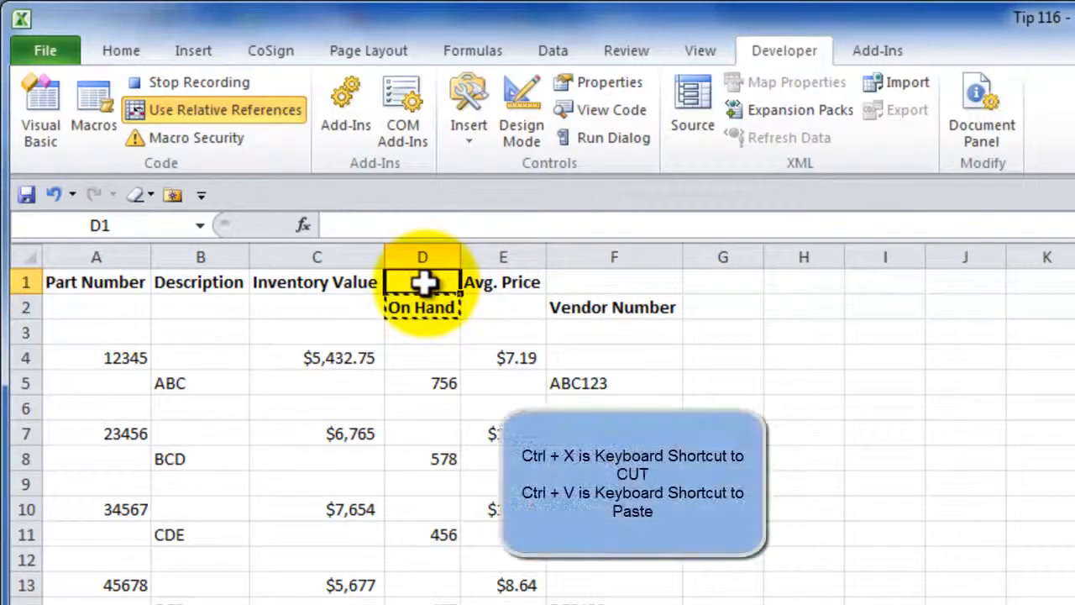
pyautogui.hotkey('ctrl', 'v')
# Step: Move the Vendor Number heading from F2 up to F1
pyautogui.click(613, 307)
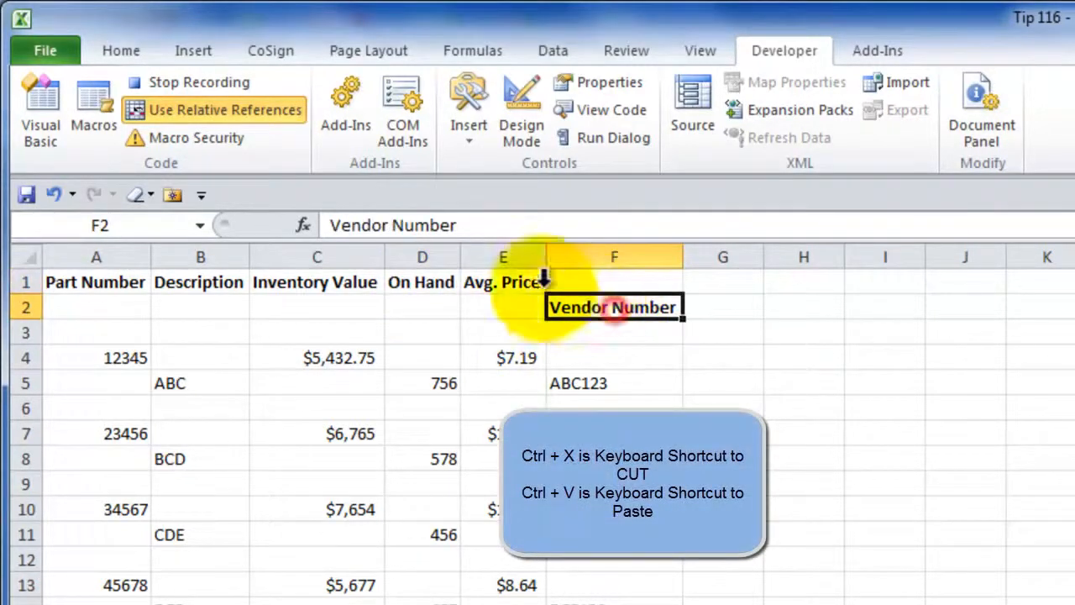
pyautogui.click(124, 50)
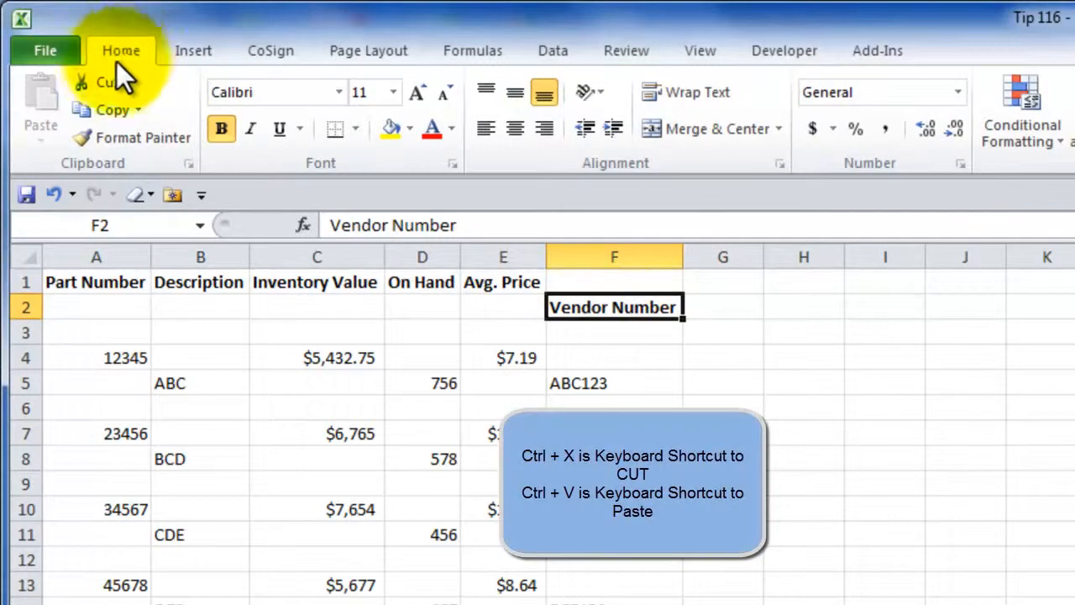
pyautogui.click(108, 78)
pyautogui.click(647, 284)
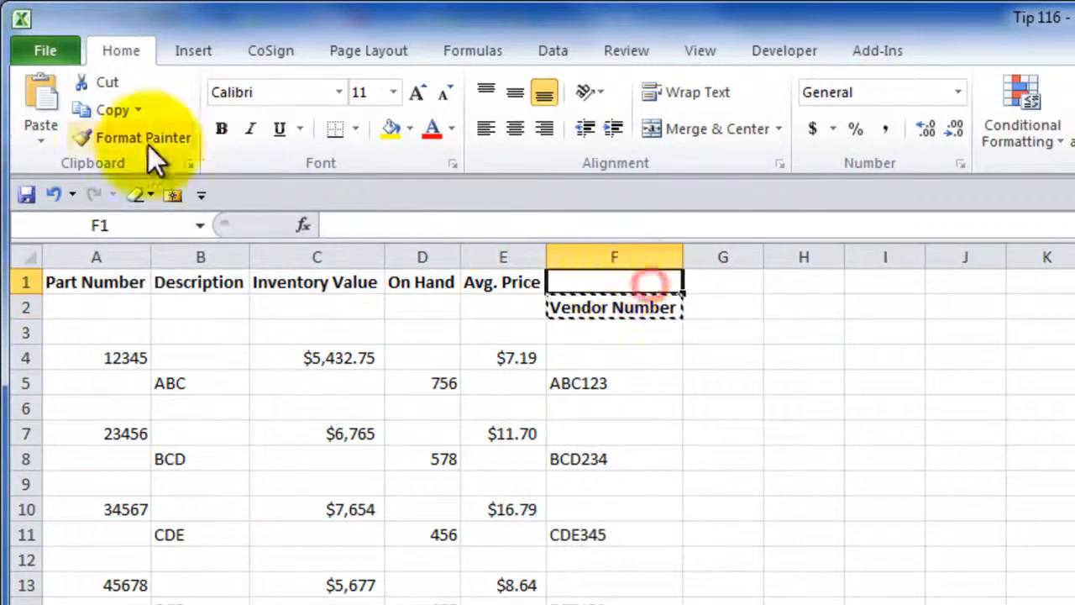
pyautogui.click(45, 96)
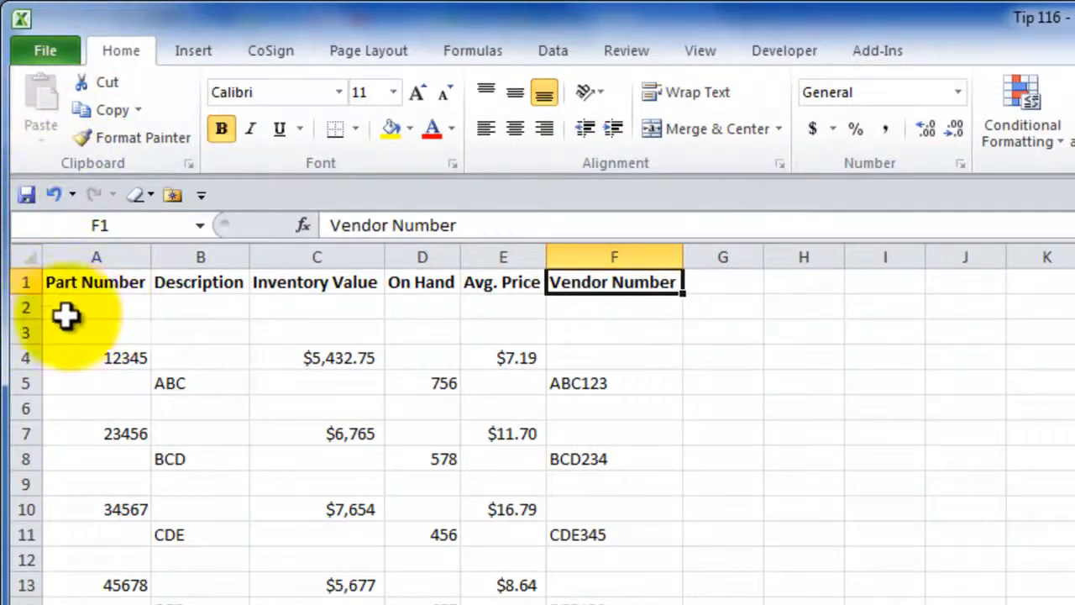
# Step: Delete the empty rows 2 and 3, and stop recording the macro with cell A2 selected
pyautogui.moveTo(22, 308); pyautogui.dragTo(21, 333)
pyautogui.rightClick(34, 328)
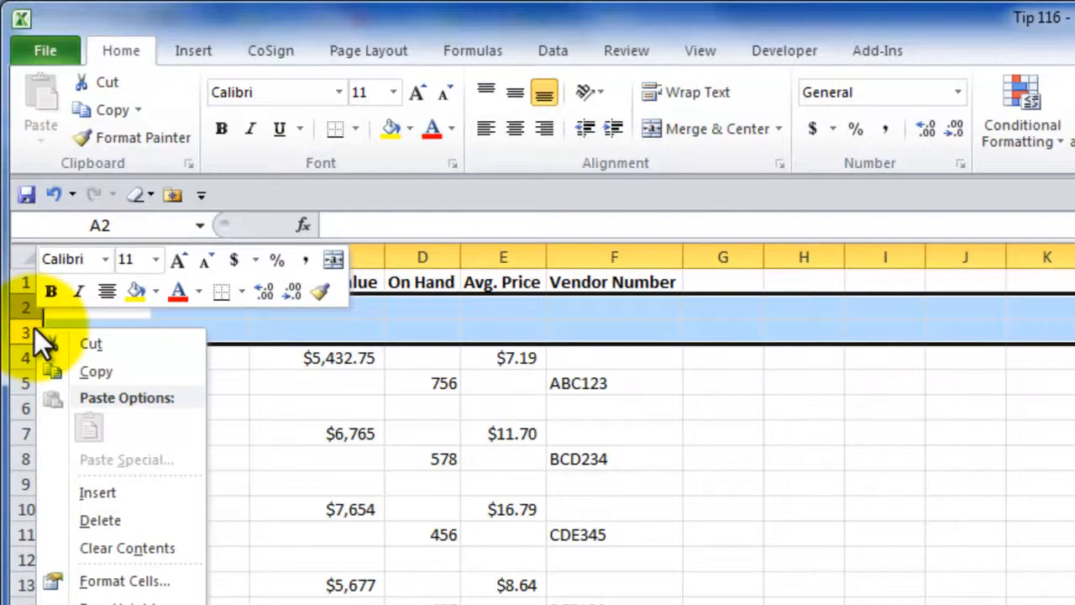
pyautogui.click(112, 522)
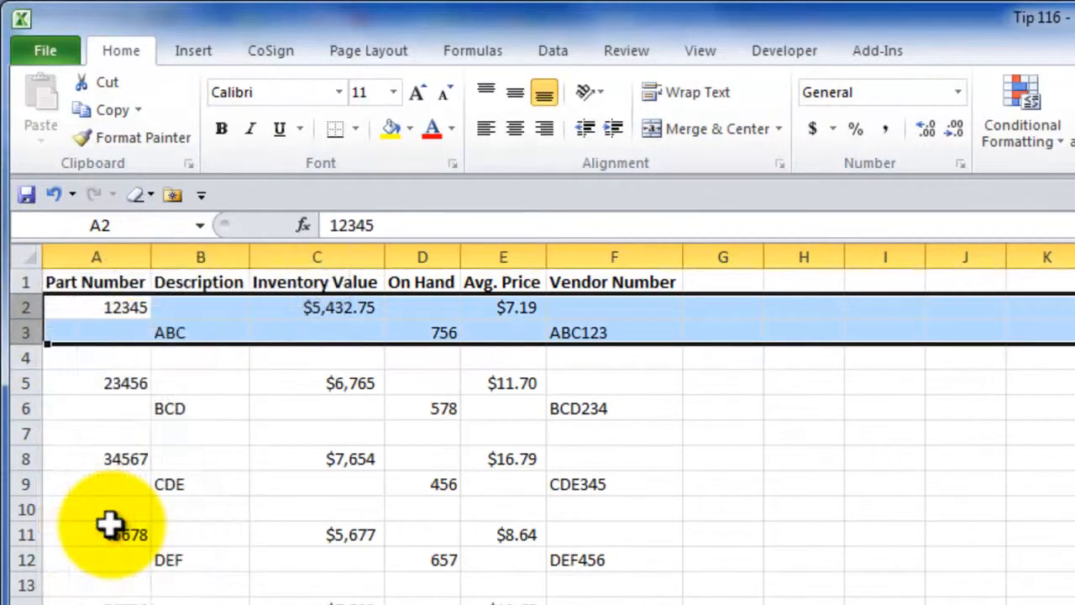
pyautogui.click(107, 309)
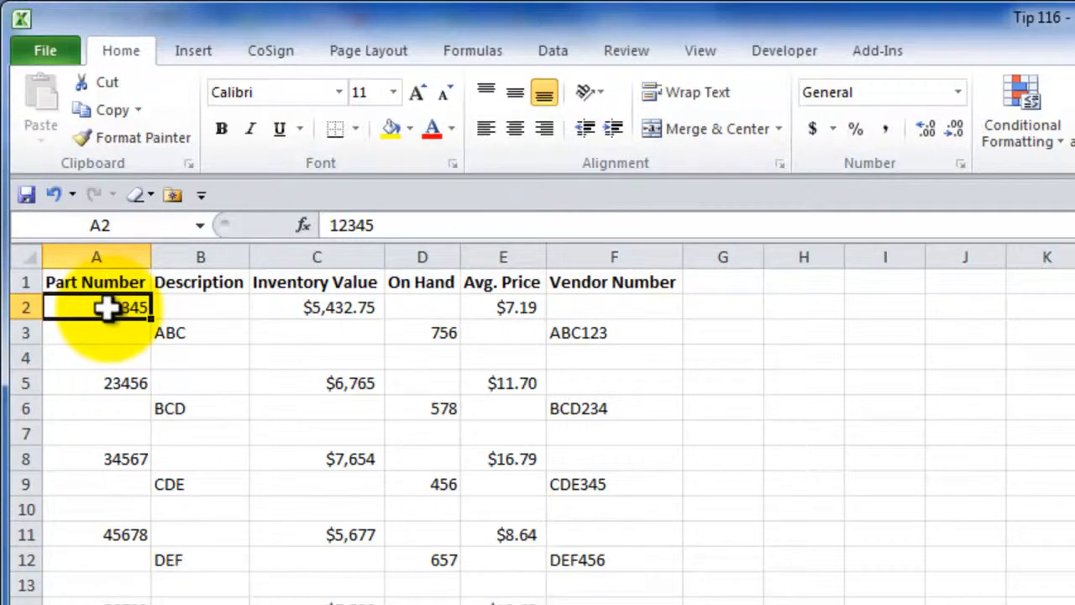
pyautogui.click(801, 48)
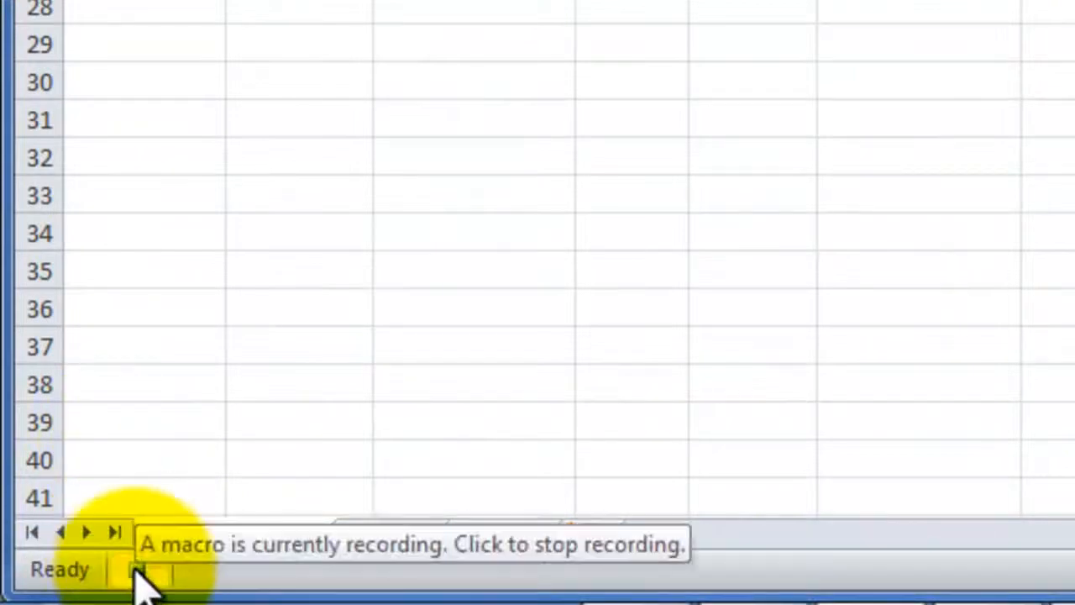
pyautogui.click(134, 570)
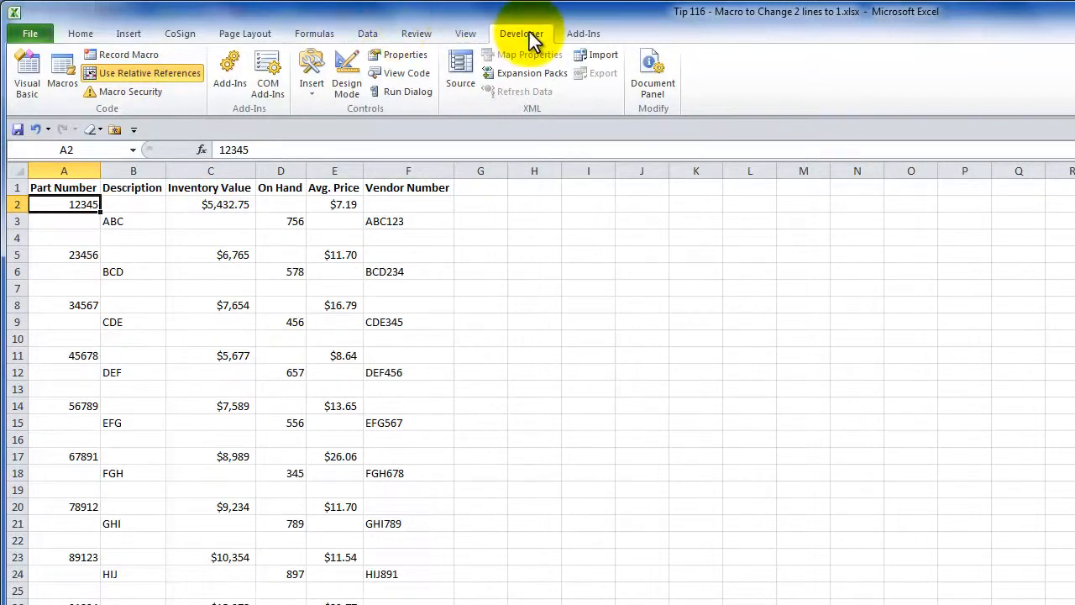
# Step: Run the COnvert2to1 macro on the first three inventory records, starting from cell A2
pyautogui.click(62, 70)
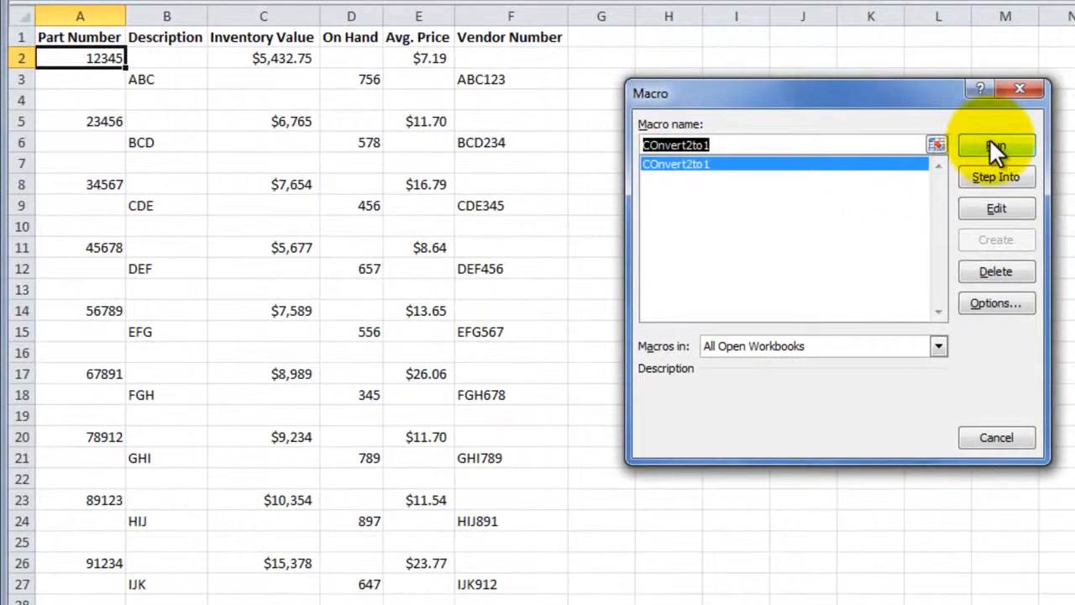
pyautogui.click(992, 147)
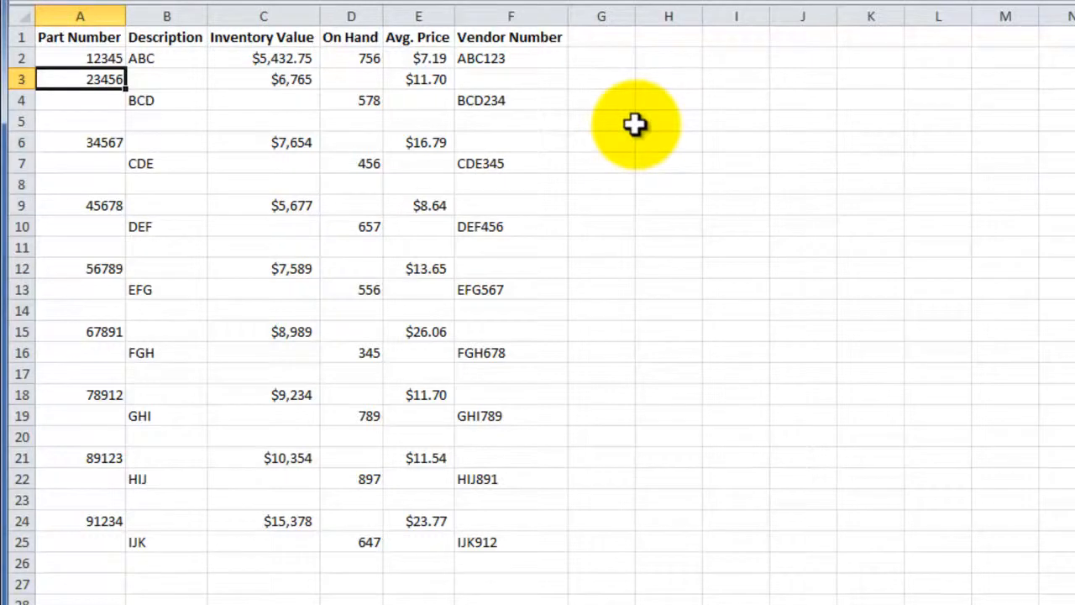
pyautogui.hotkey('ctrl', 'm')
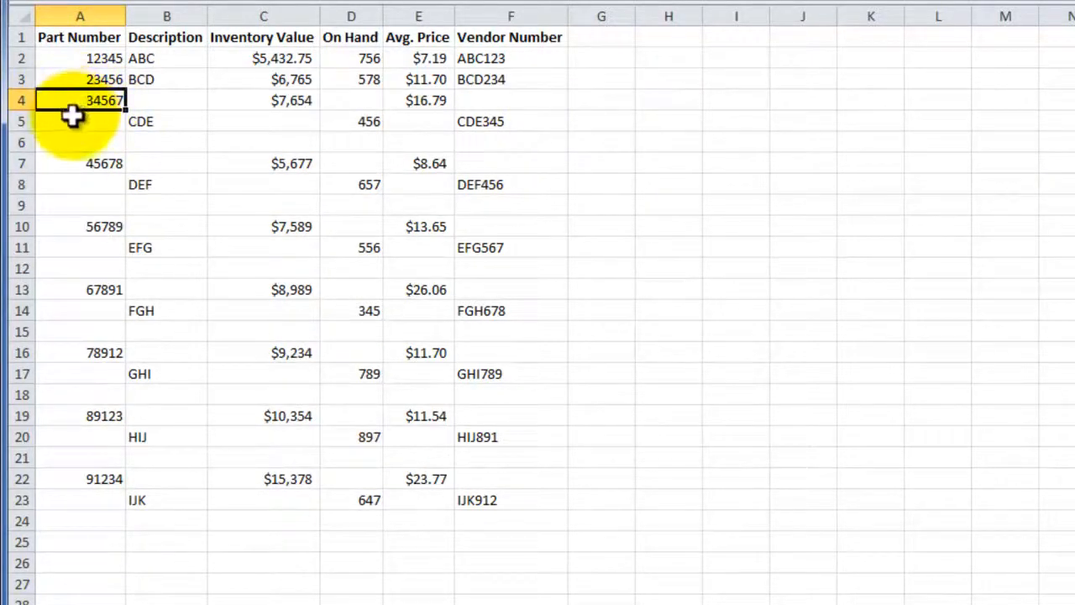
pyautogui.hotkey('ctrl', 'm')
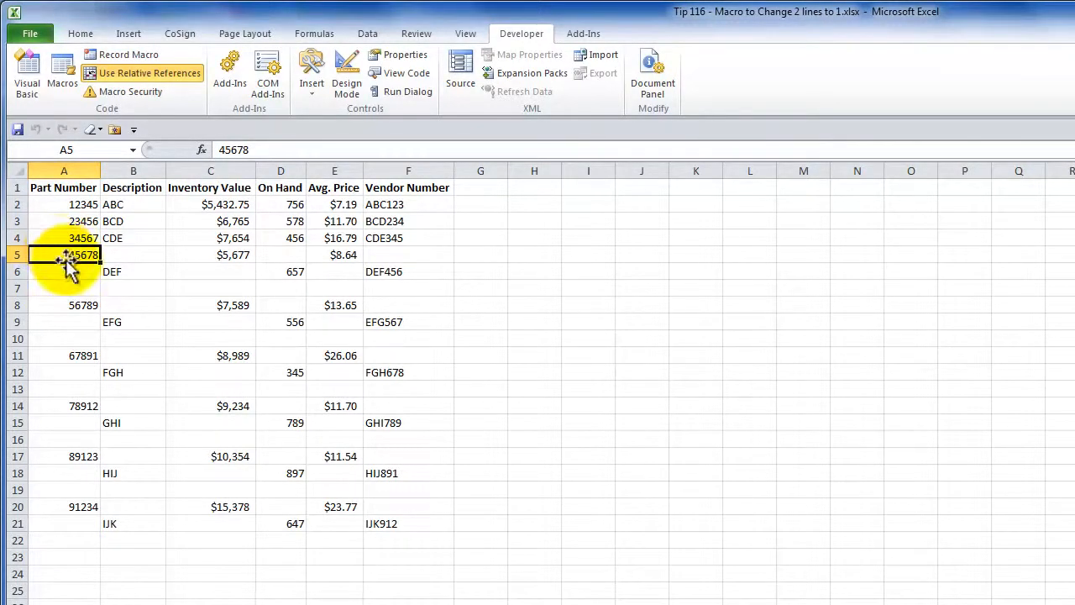
# Step: Open the COnvert2to1 macro for editing in Visual Basic and start stepping into its code from cell A5
pyautogui.click(66, 66)
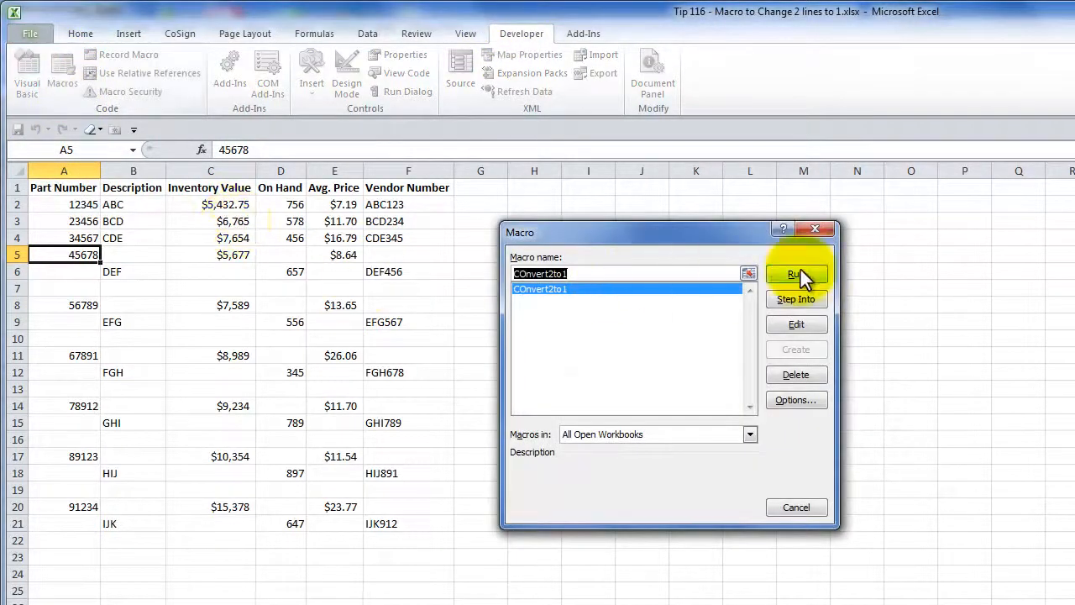
pyautogui.click(794, 324)
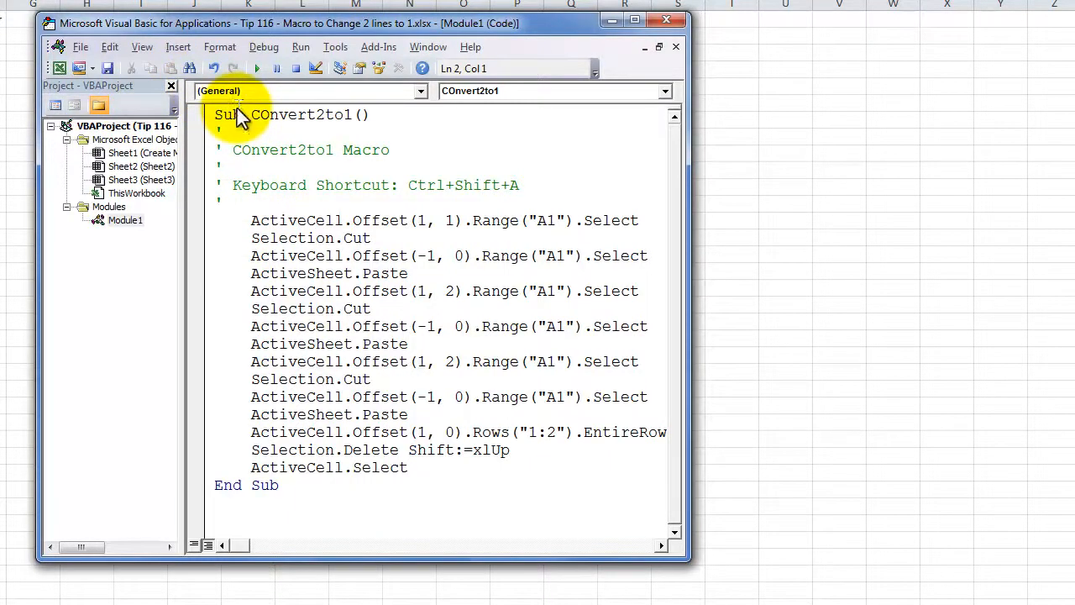
pyautogui.click(269, 48)
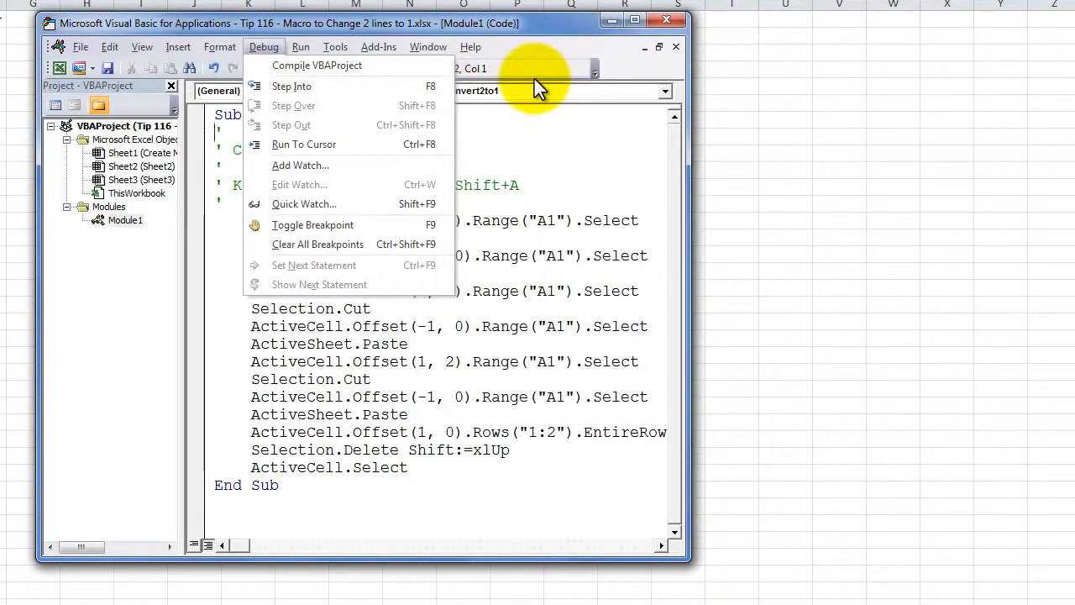
pyautogui.click(343, 87)
pyautogui.press('F8')
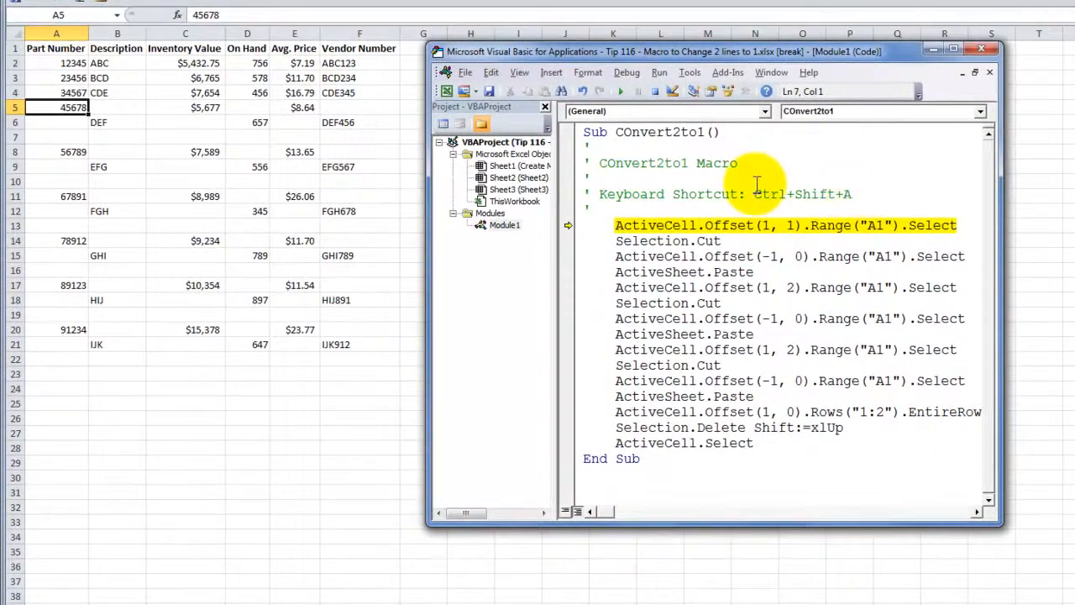
# Step: Step through the macro's first four lines to move the description DEF from B6 up to B5
pyautogui.press('F8')
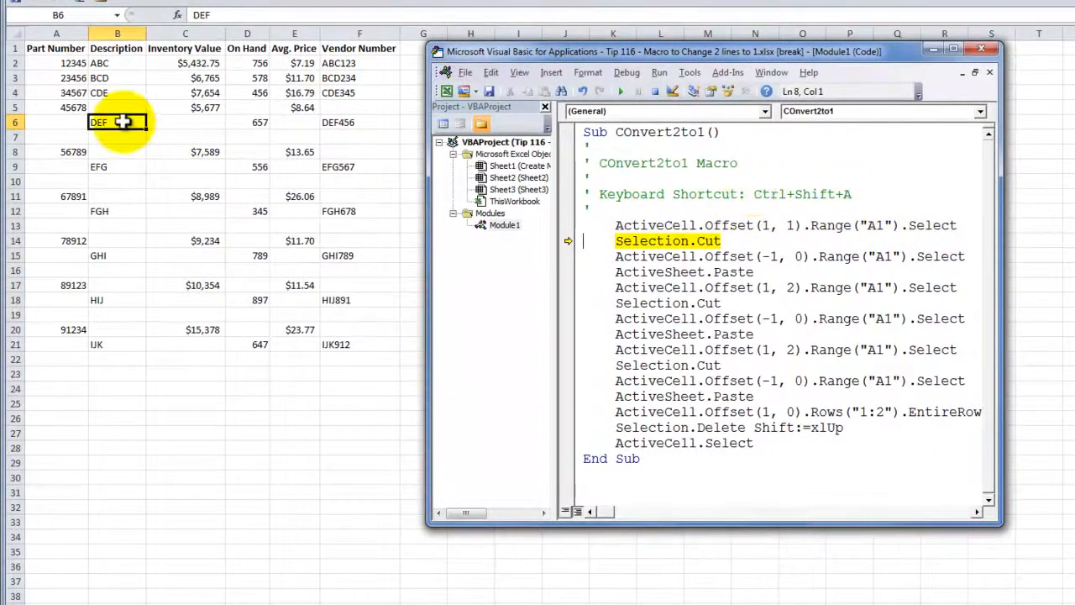
pyautogui.press('F8')
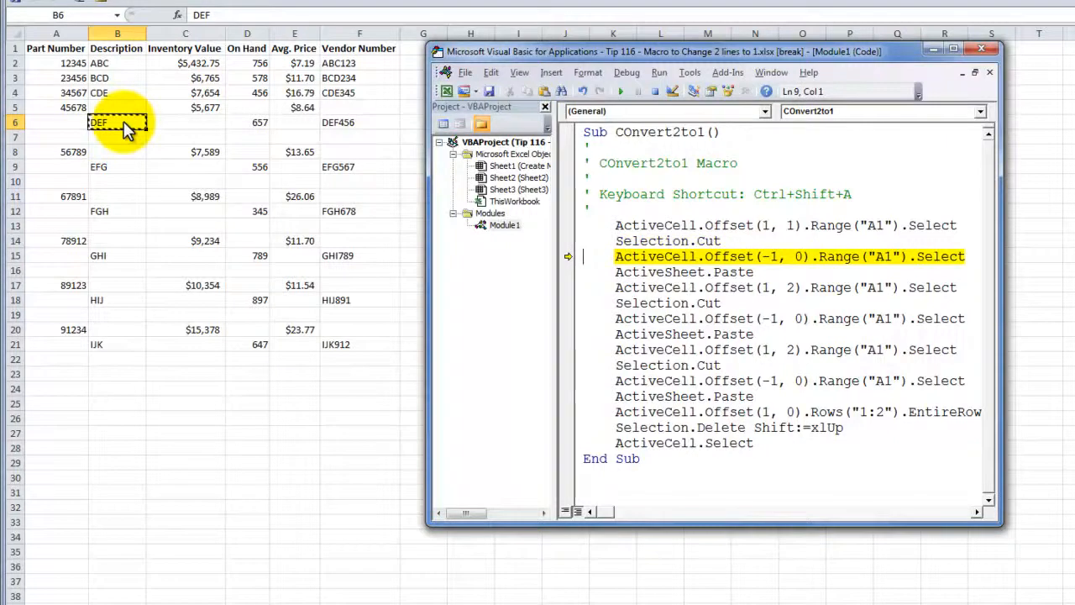
pyautogui.press('F8')
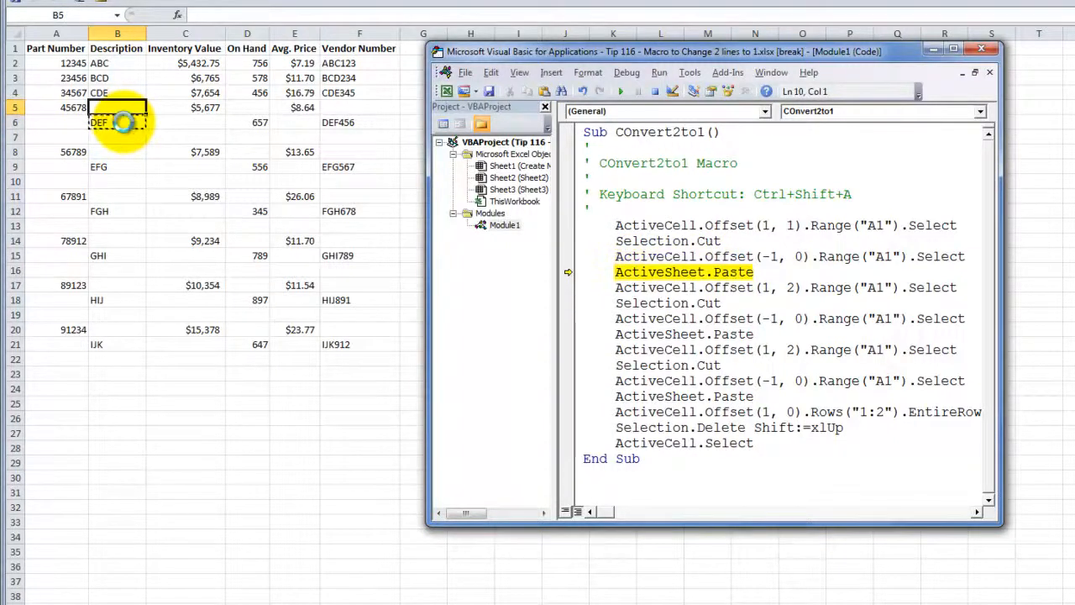
pyautogui.press('F8')
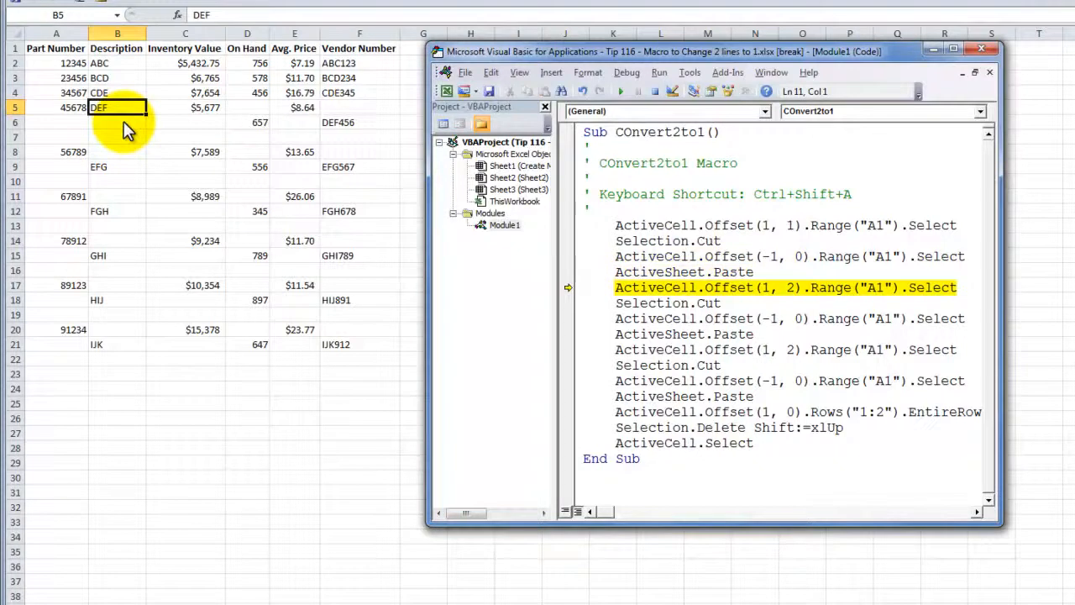
# Step: Step through the next four macro lines to move the On Hand value 657 from D6 up to D5
pyautogui.press('F8')
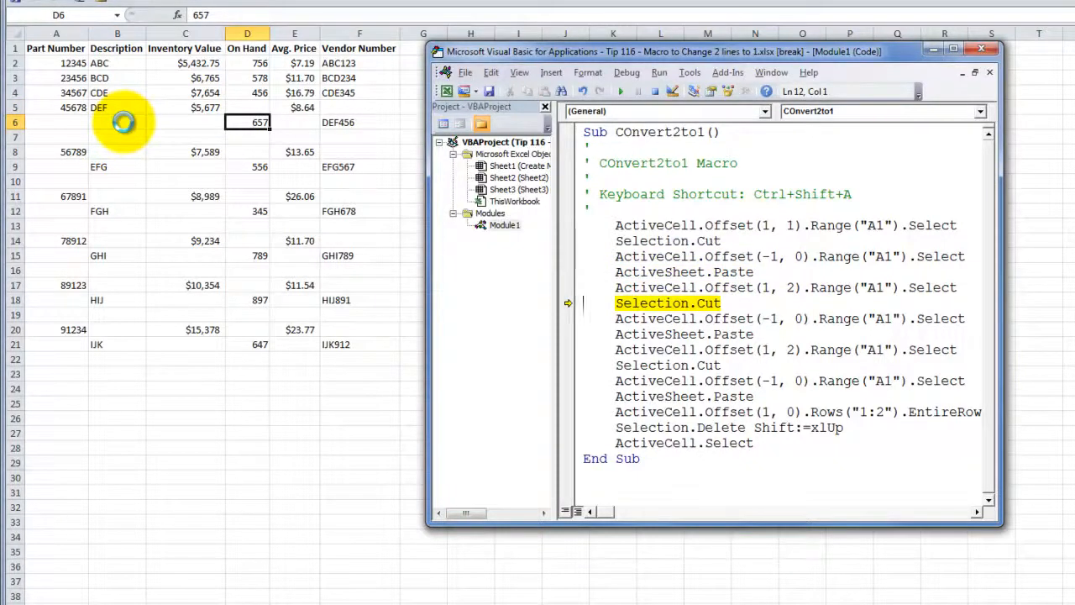
pyautogui.press('F8')
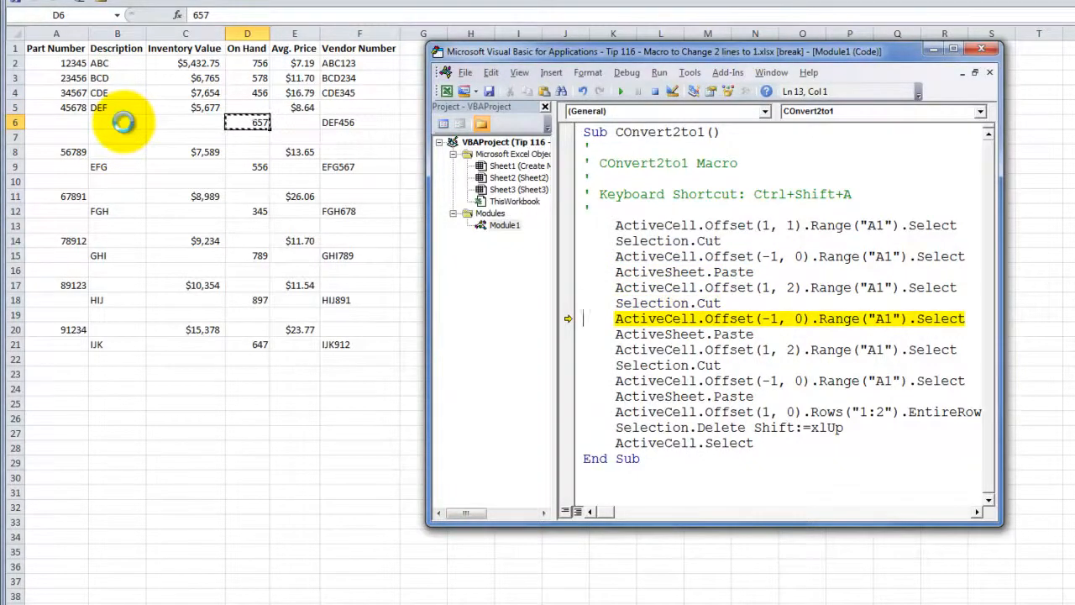
pyautogui.press('F8')
pyautogui.press('F8')
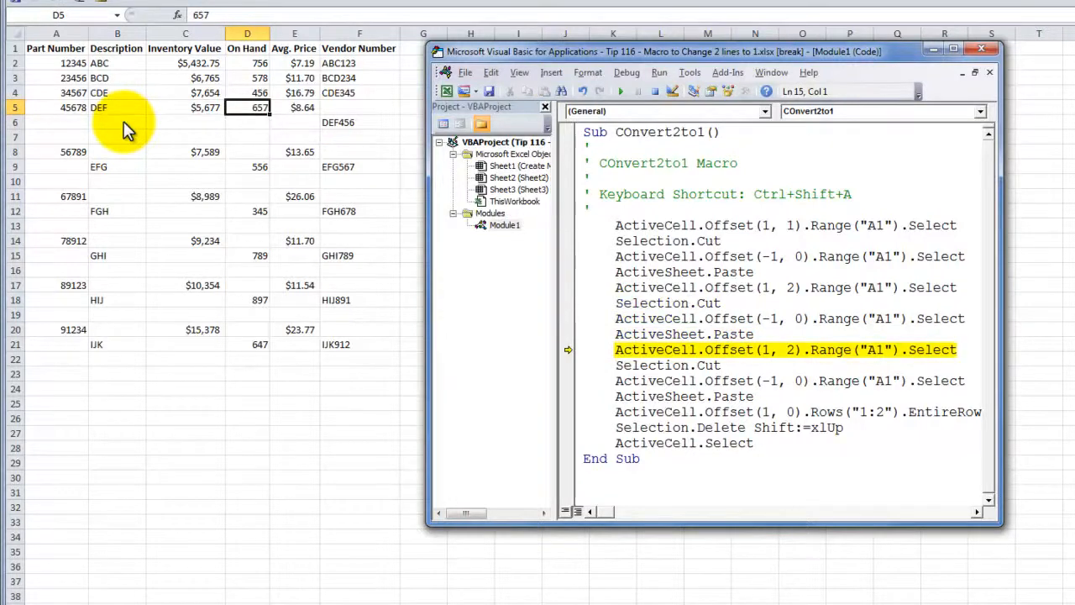
# Step: Step through the following four macro lines to move the vendor number DEF456 from F6 up to F5
pyautogui.press('F8')
pyautogui.press('F8')
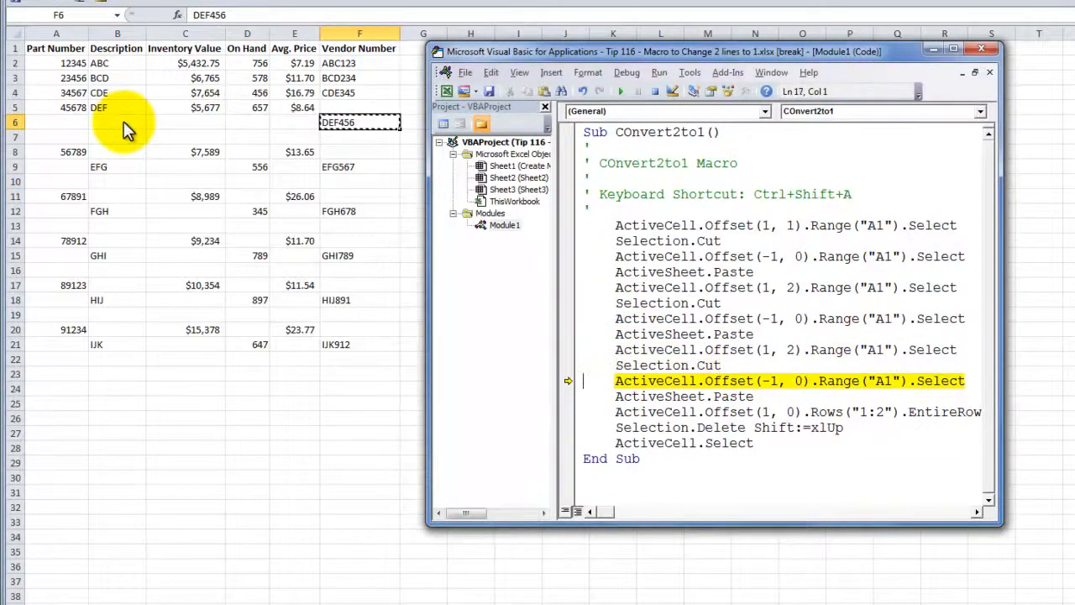
pyautogui.press('F8')
pyautogui.press('F8')
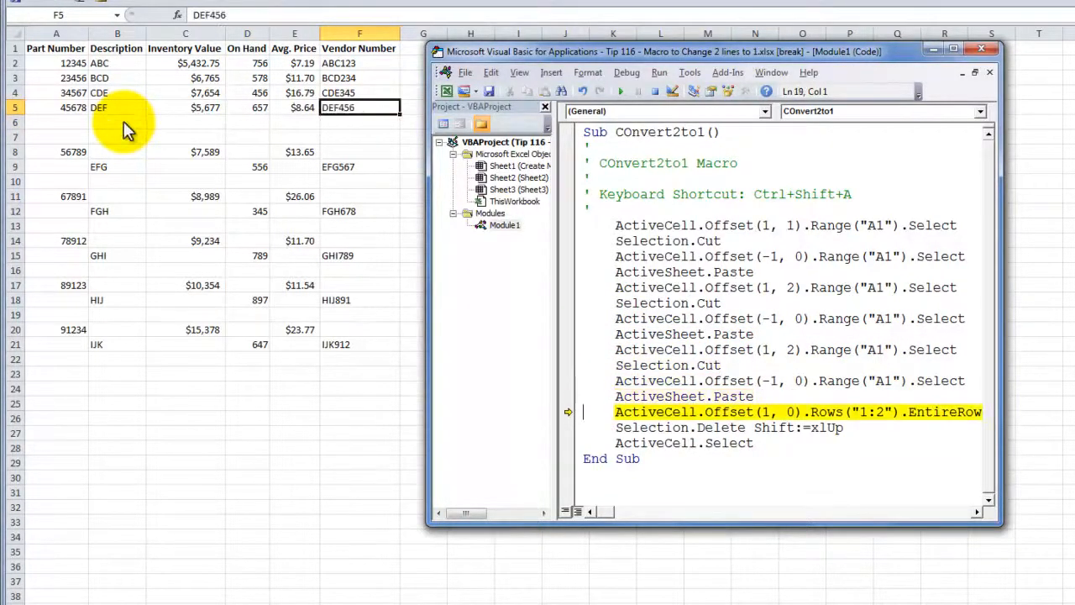
# Step: Step through the lines that delete rows 6 and 7, then close the Visual Basic editor and stop the debugger
pyautogui.press('F8')
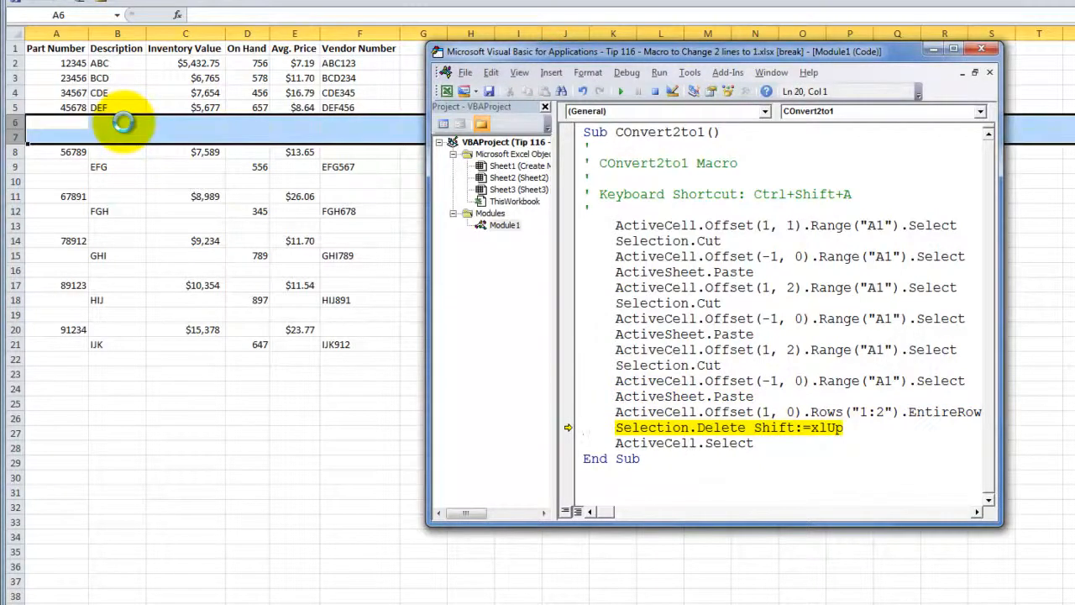
pyautogui.press('F8')
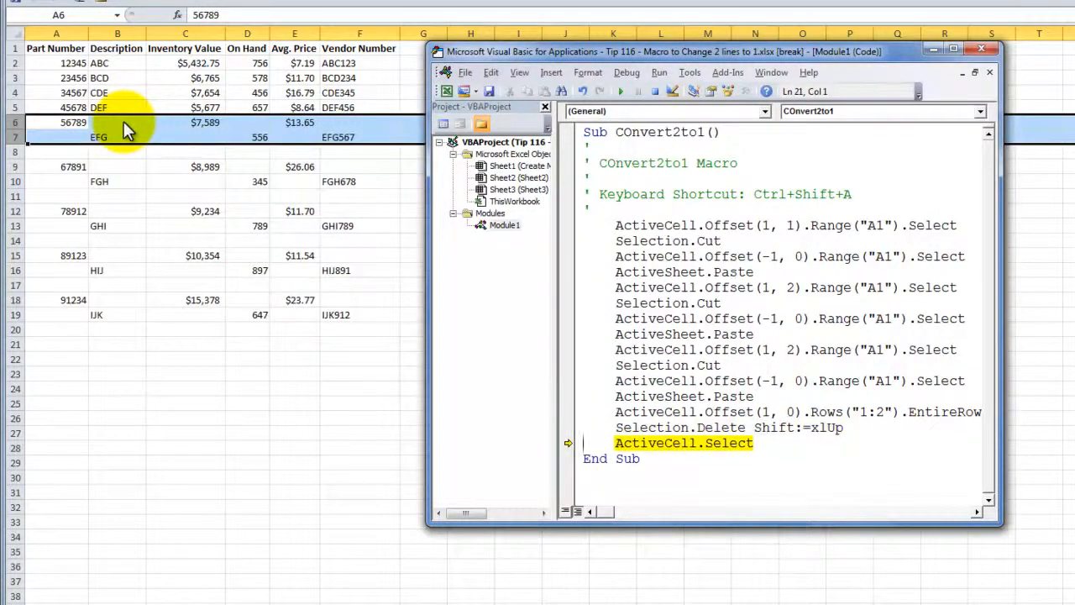
pyautogui.press('F8')
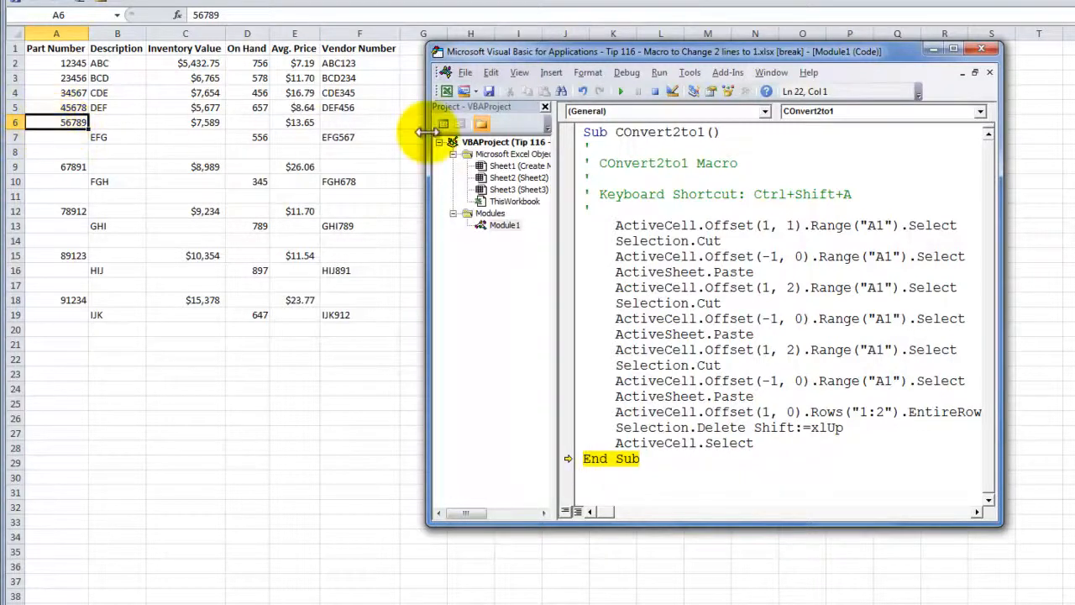
pyautogui.click(984, 47)
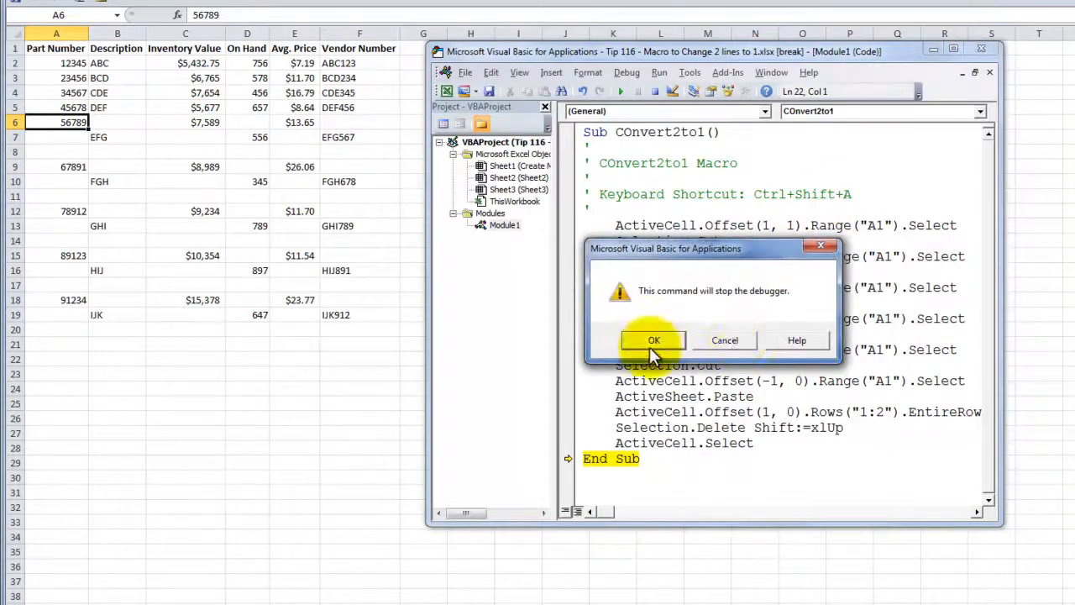
pyautogui.click(652, 340)
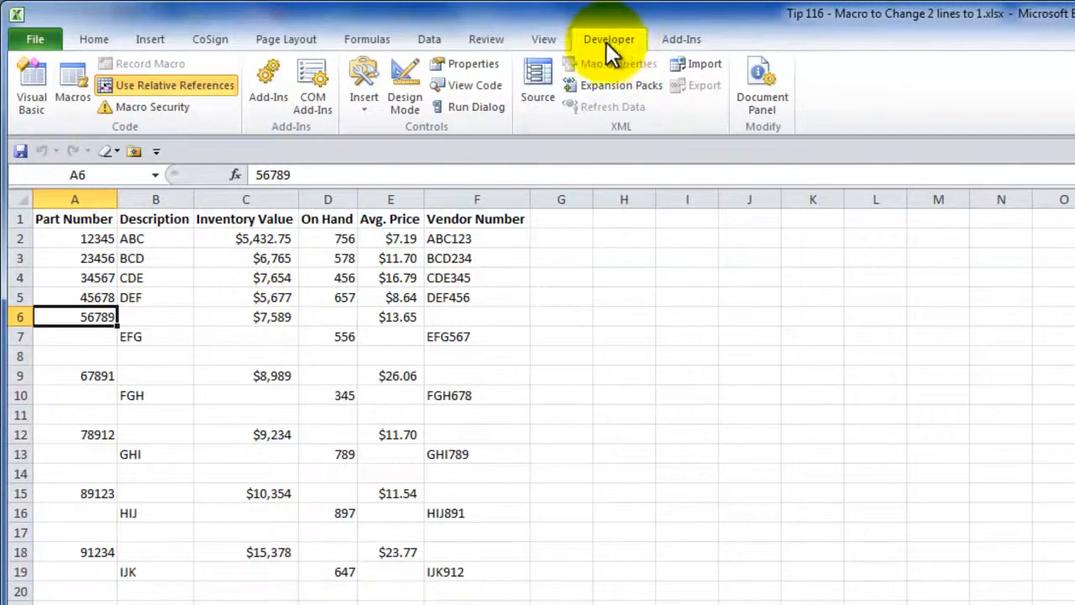
# Step: Draw a Button form control over about G2:J6 beside the table and assign the COnvert2to1 macro to it
pyautogui.click(364, 110)
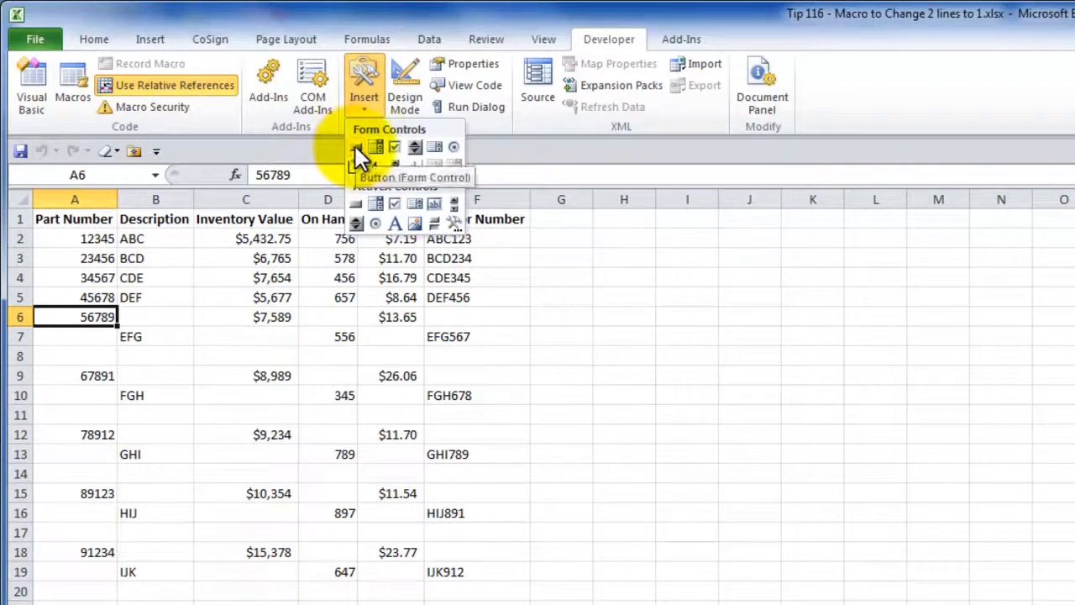
pyautogui.click(355, 146)
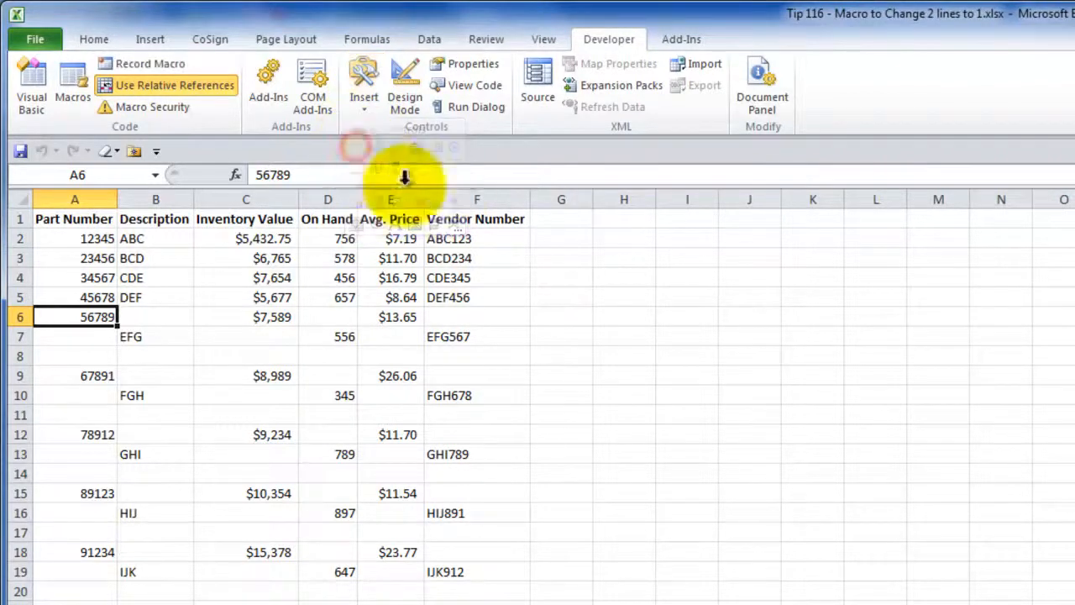
pyautogui.moveTo(554, 254); pyautogui.dragTo(727, 314)
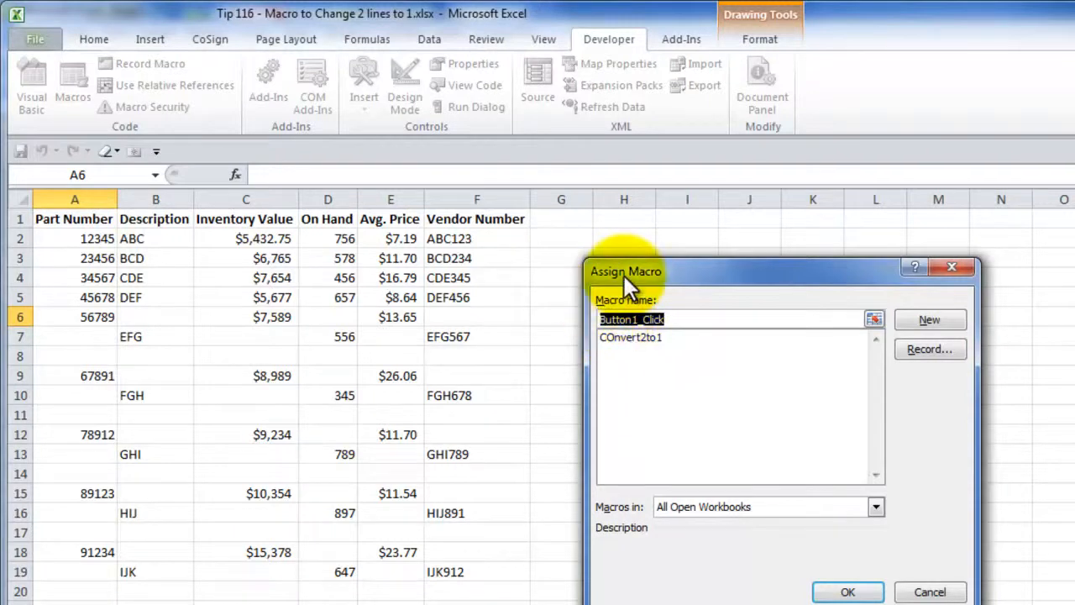
pyautogui.click(621, 337)
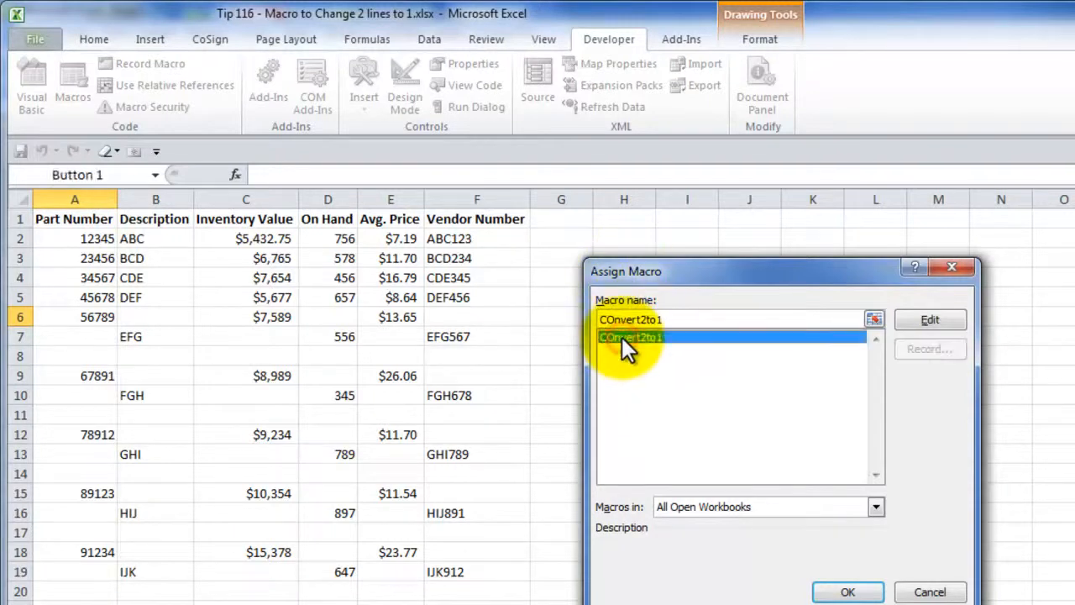
pyautogui.click(848, 592)
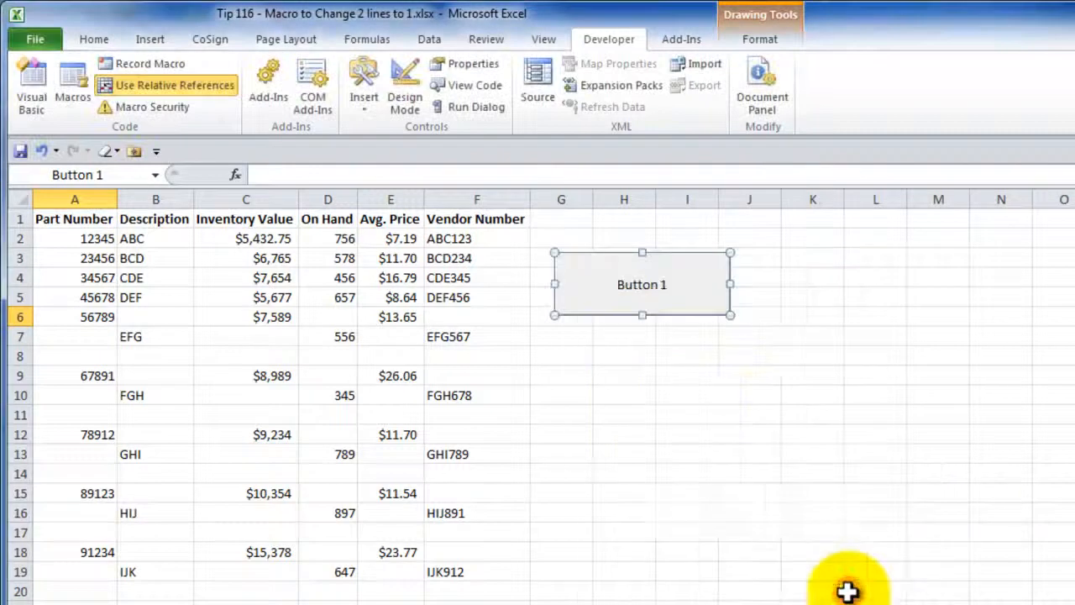
# Step: Change the button's caption to "Convert 2Rows to 1 Row" and deselect the button
pyautogui.rightClick(616, 281)
pyautogui.rightClick(619, 286)
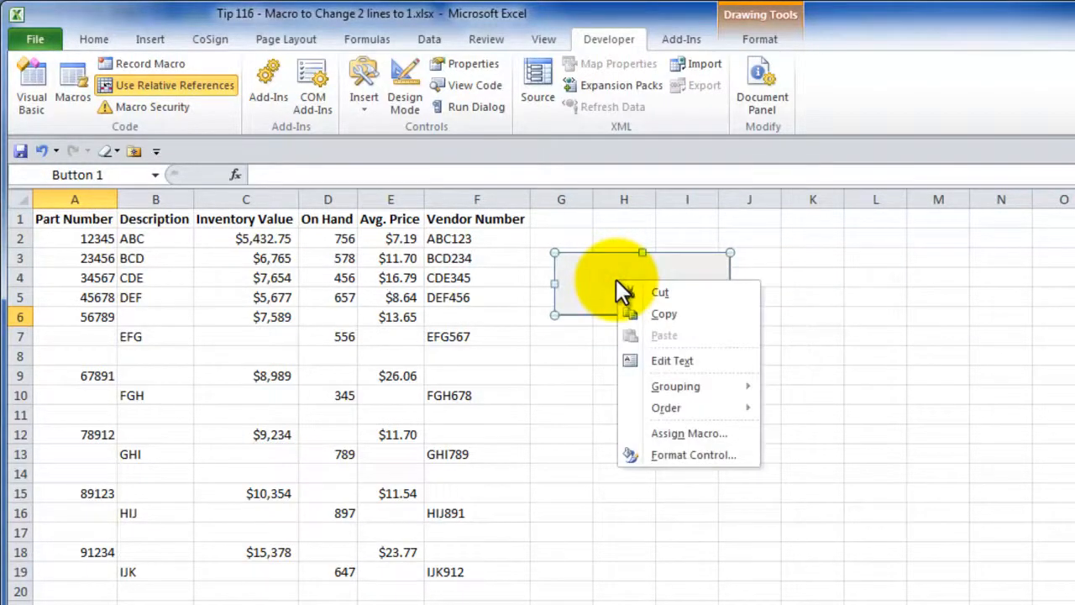
pyautogui.click(681, 361)
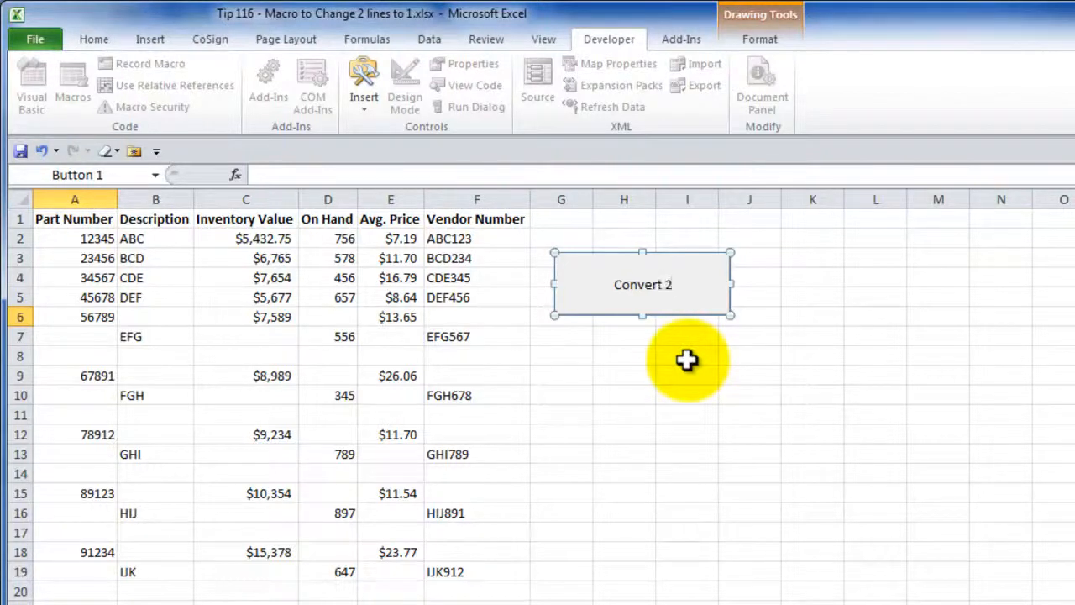
pyautogui.write('ows to')
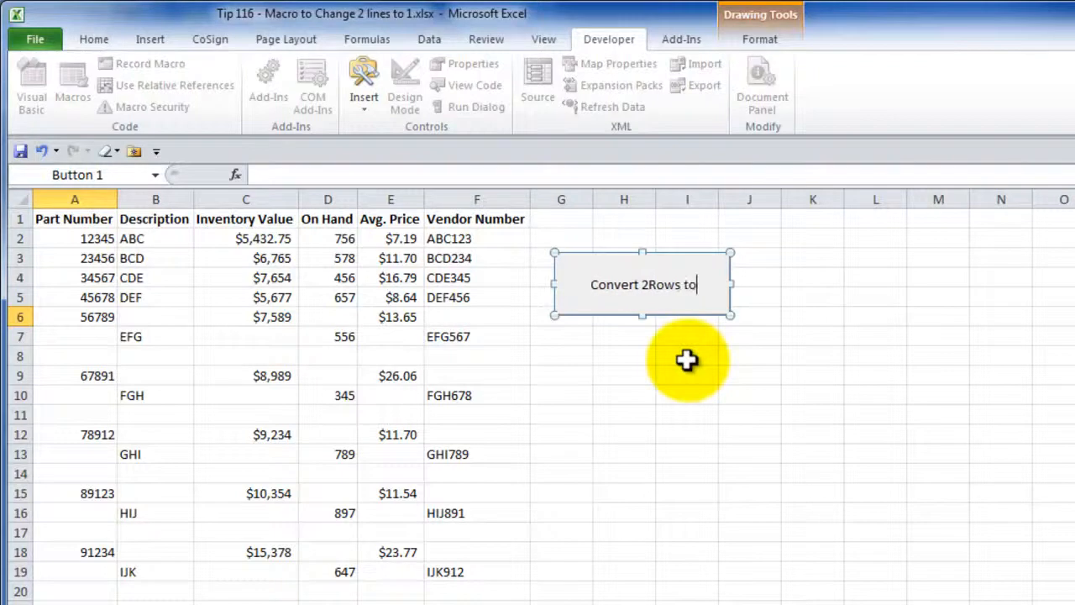
pyautogui.write(' 1 Row')
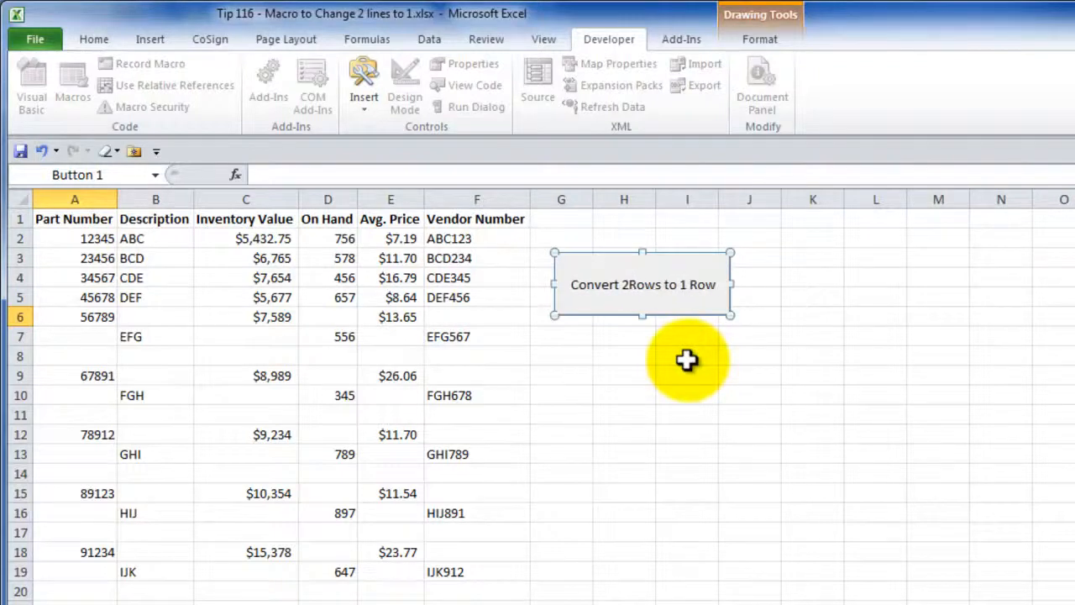
pyautogui.click(777, 298)
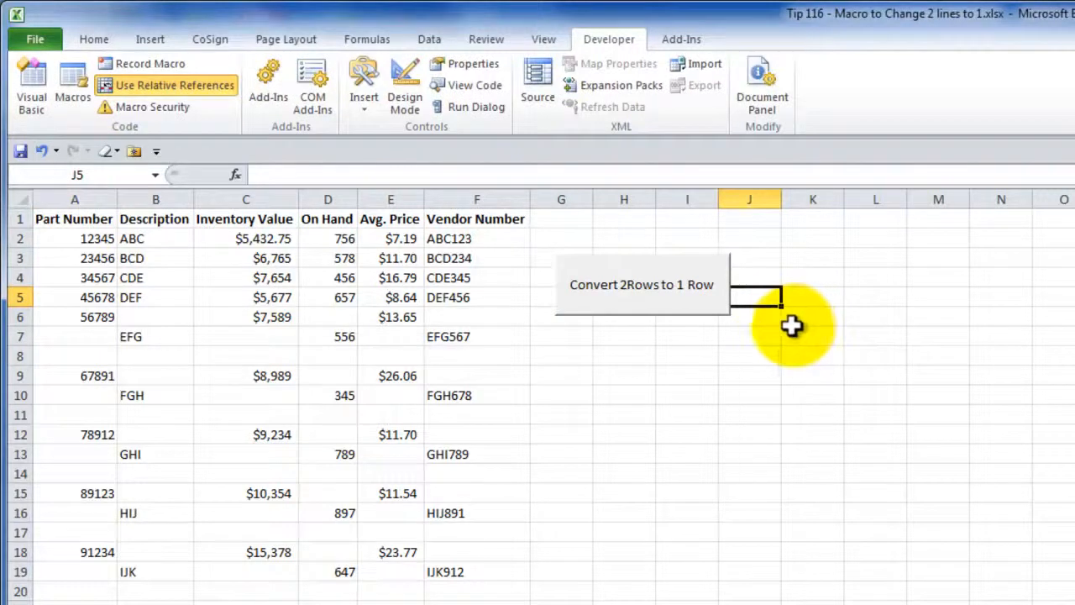
# Step: Use the worksheet button to convert the five remaining two-line records, starting from cell A6
pyautogui.click(83, 318)
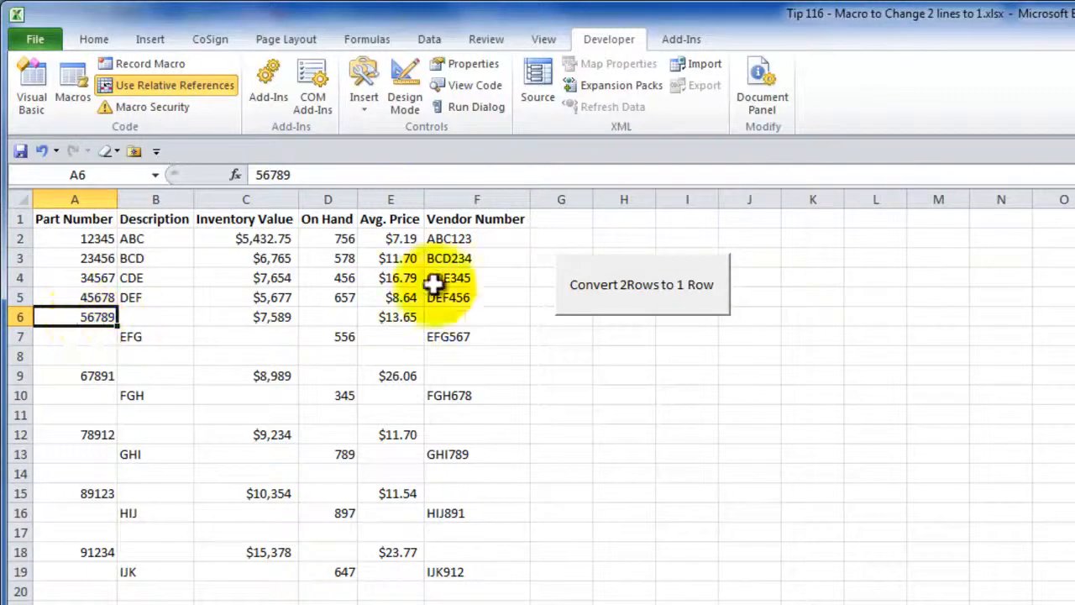
pyautogui.click(601, 296)
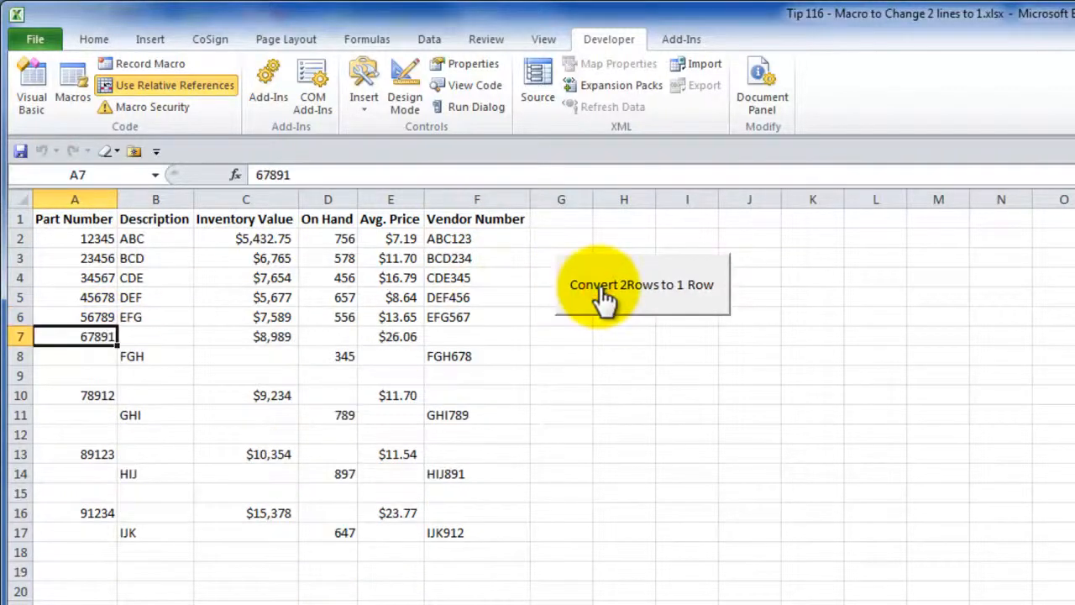
pyautogui.click(648, 274)
pyautogui.click(650, 279)
pyautogui.click(653, 286)
pyautogui.click(654, 286)
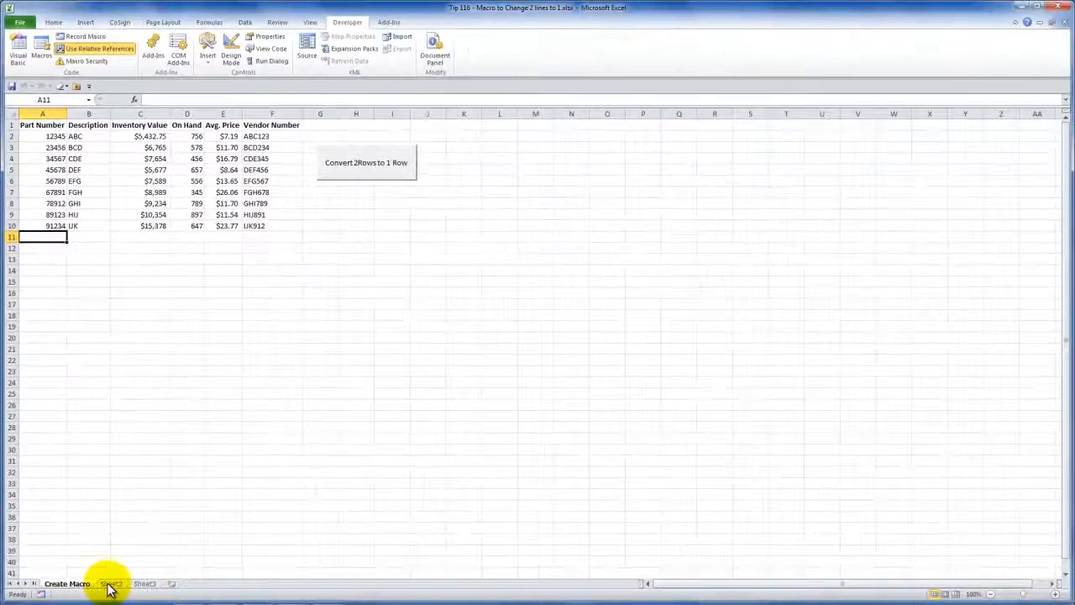
# Step: Autofit column C on Sheet2 so the inventory values fit, and return to the Create Macro sheet
pyautogui.click(108, 584)
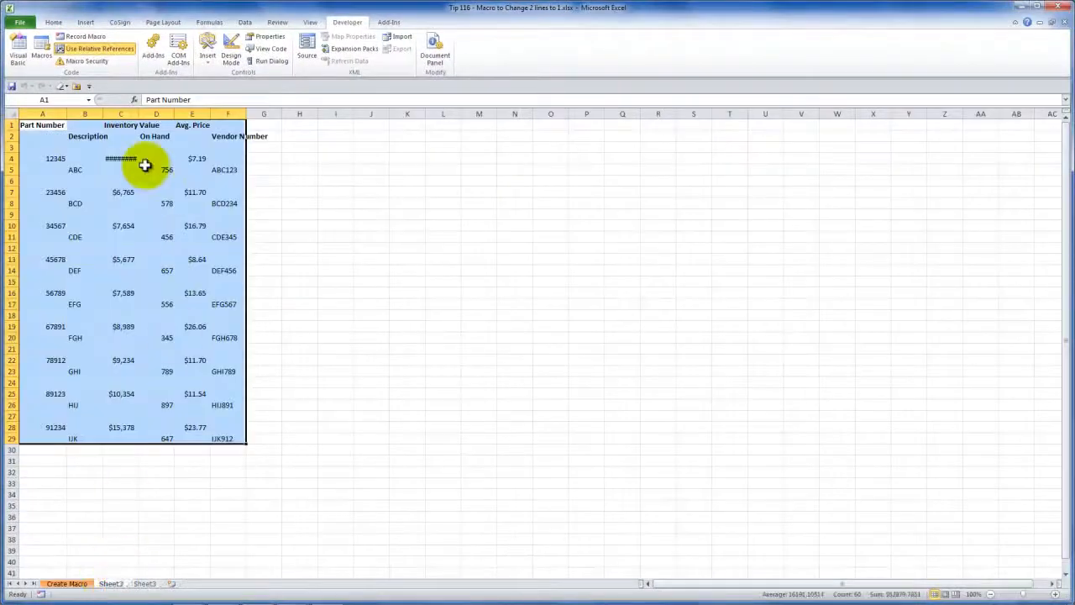
pyautogui.doubleClick(137, 114)
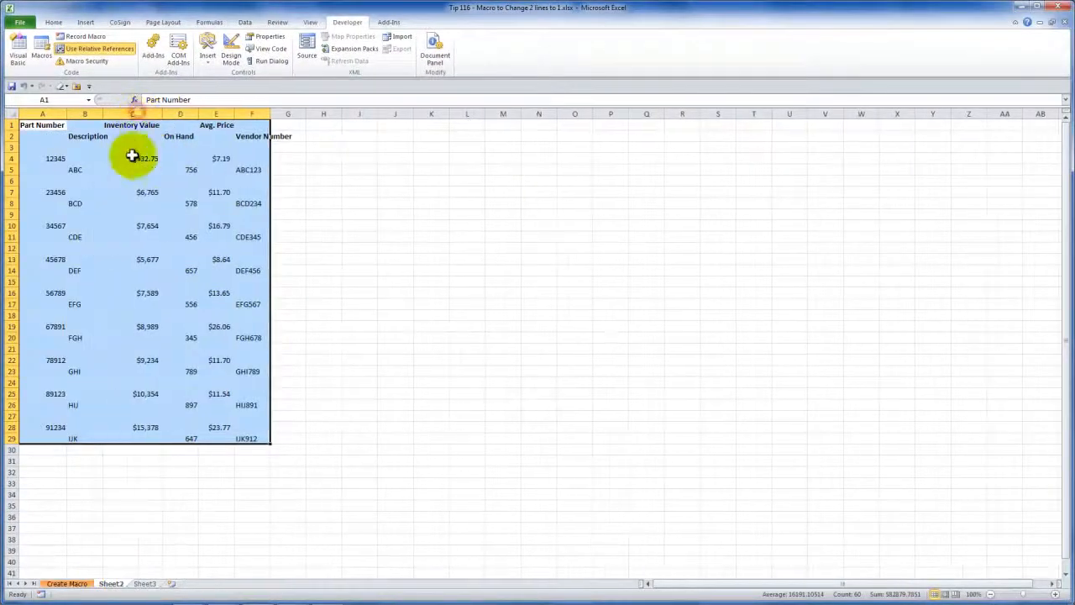
pyautogui.click(67, 582)
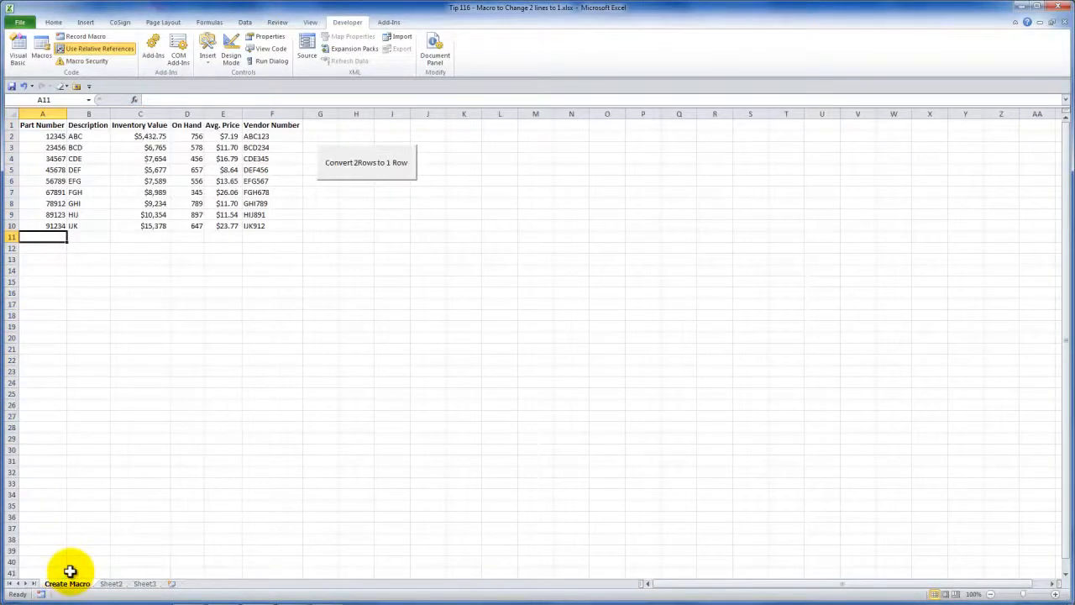
# Step: Switch to the Book1 workbook in Excel 2003 and autofit all of its columns
pyautogui.moveTo(283, 590)
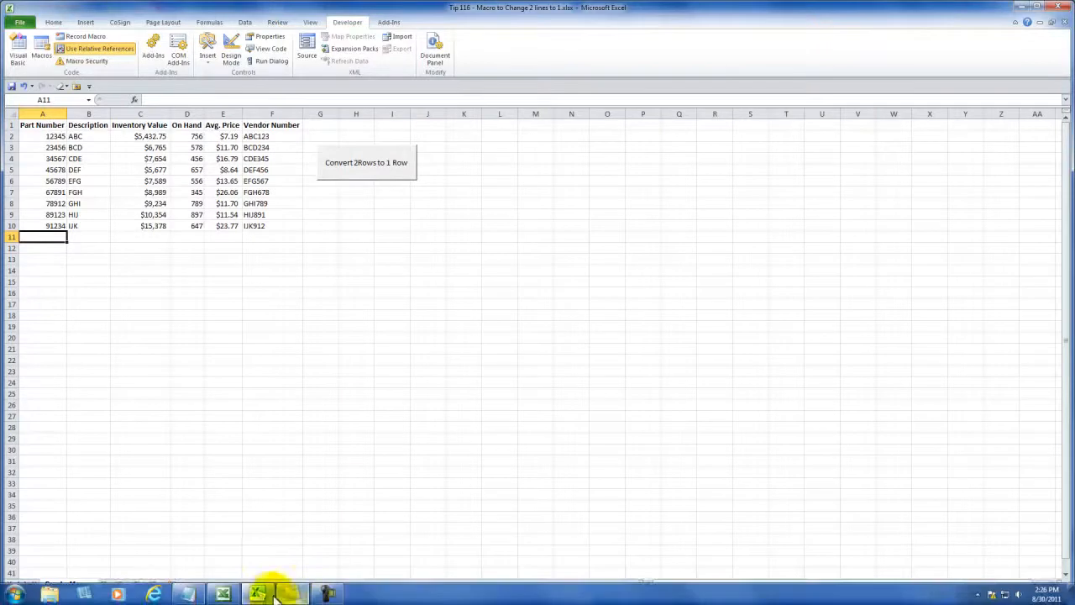
pyautogui.click(227, 598)
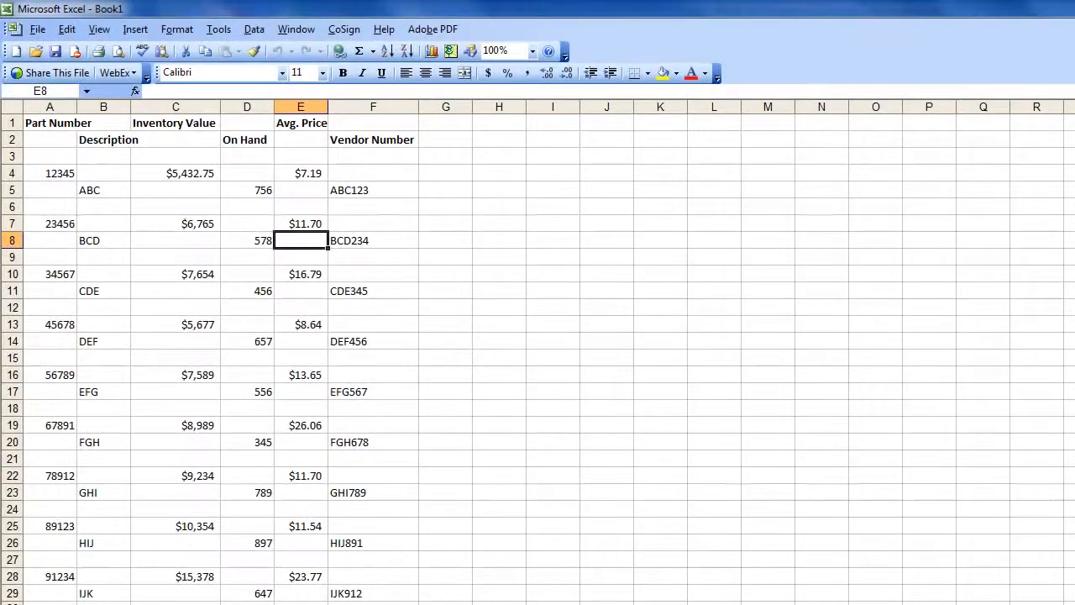
pyautogui.click(17, 107)
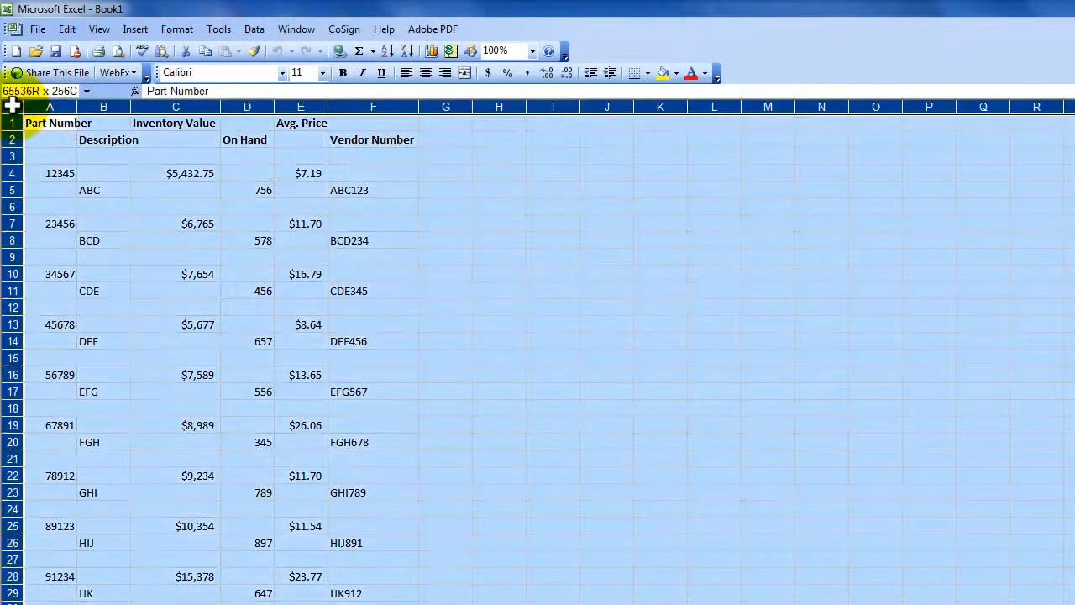
pyautogui.doubleClick(75, 106)
# Step: Select cell A1 and set the macro security level to Medium
pyautogui.click(62, 123)
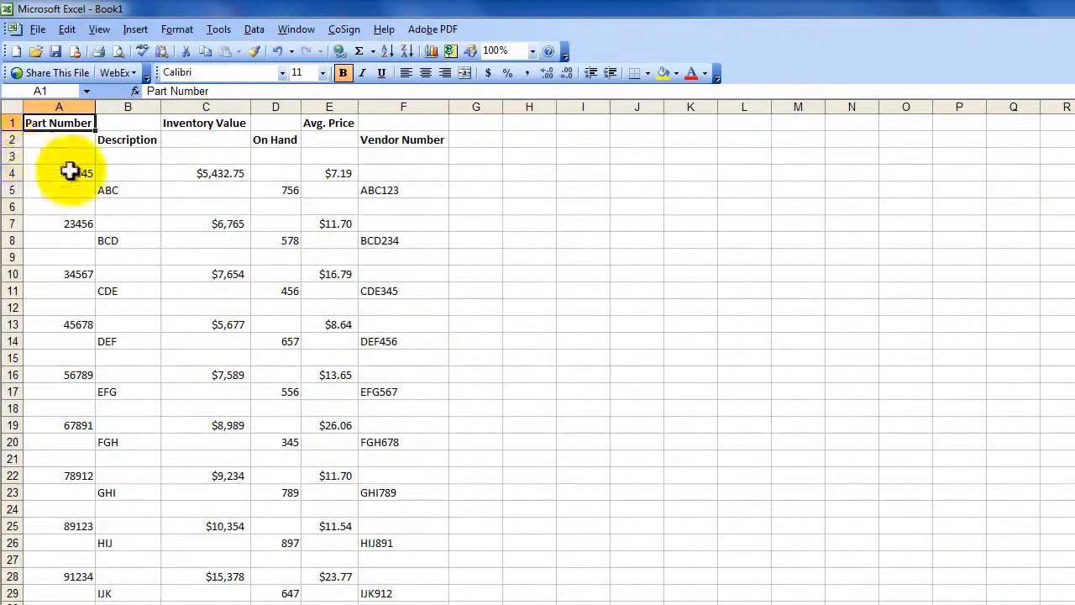
pyautogui.click(225, 31)
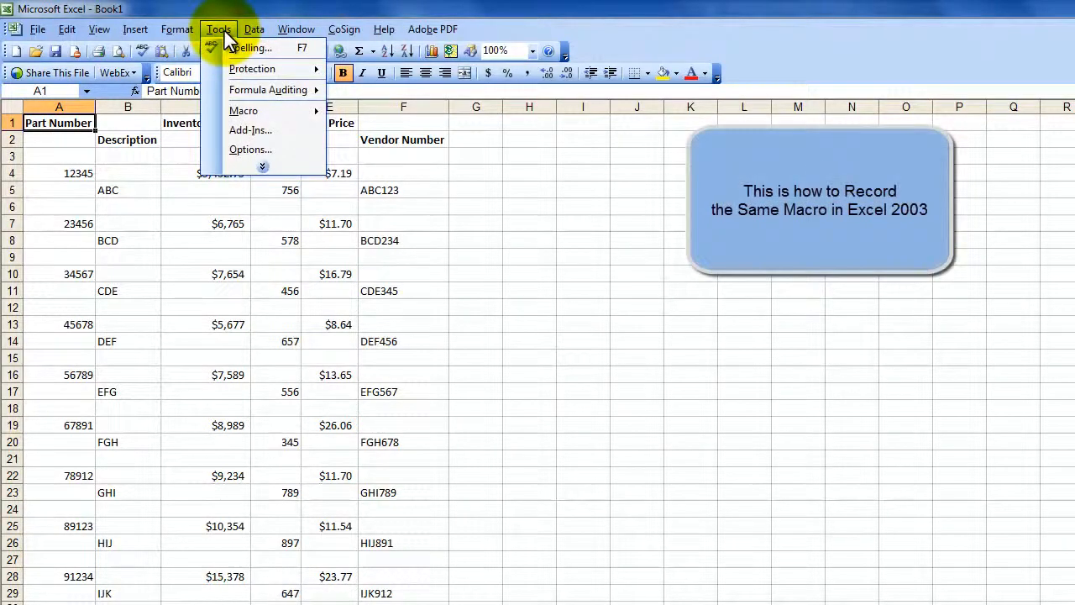
pyautogui.click(262, 166)
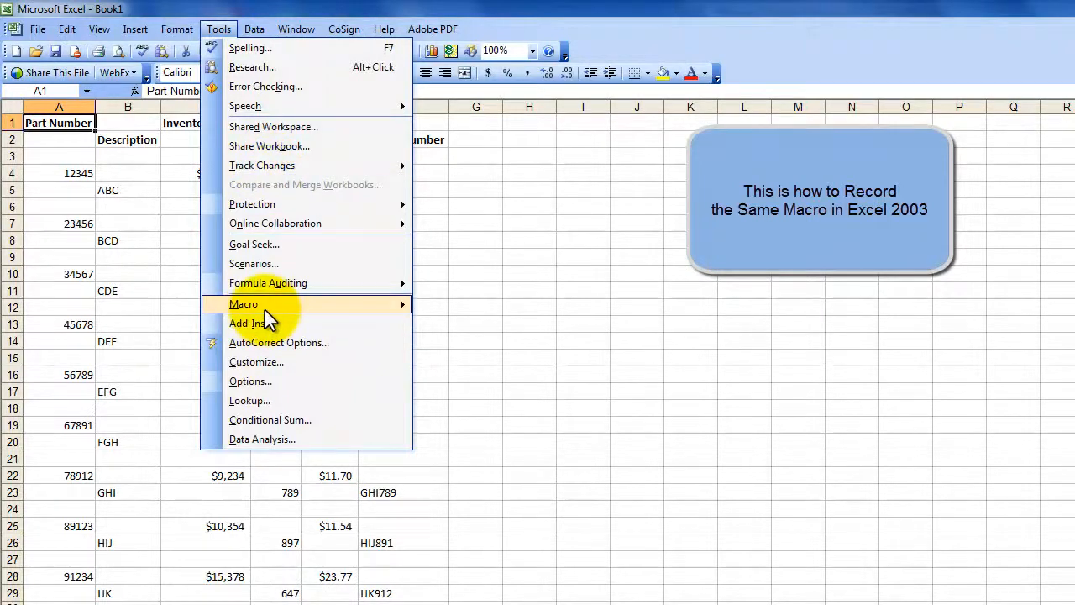
pyautogui.moveTo(265, 310)
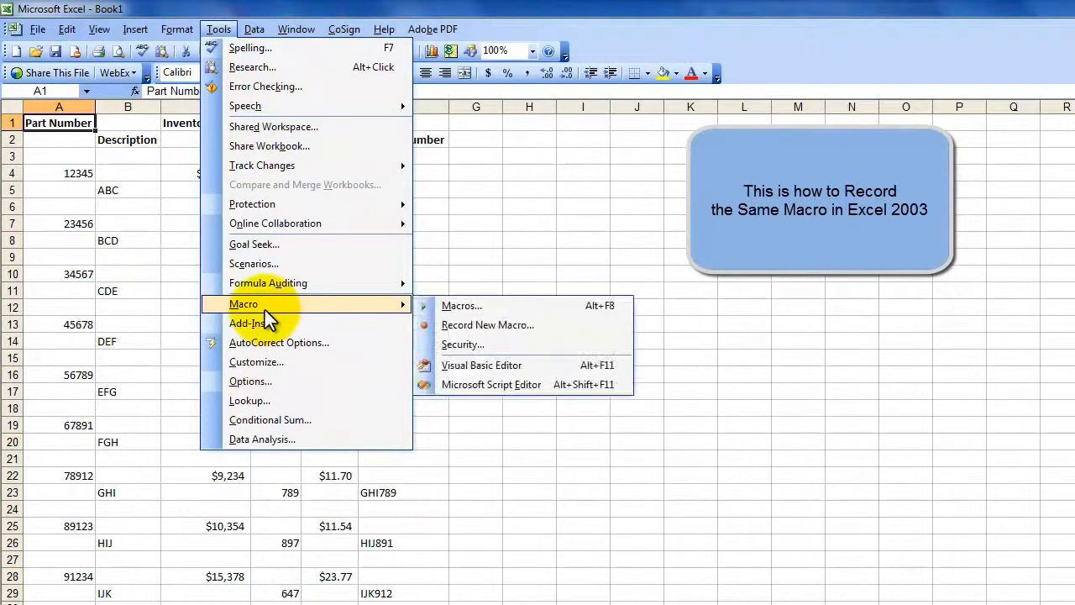
pyautogui.click(492, 345)
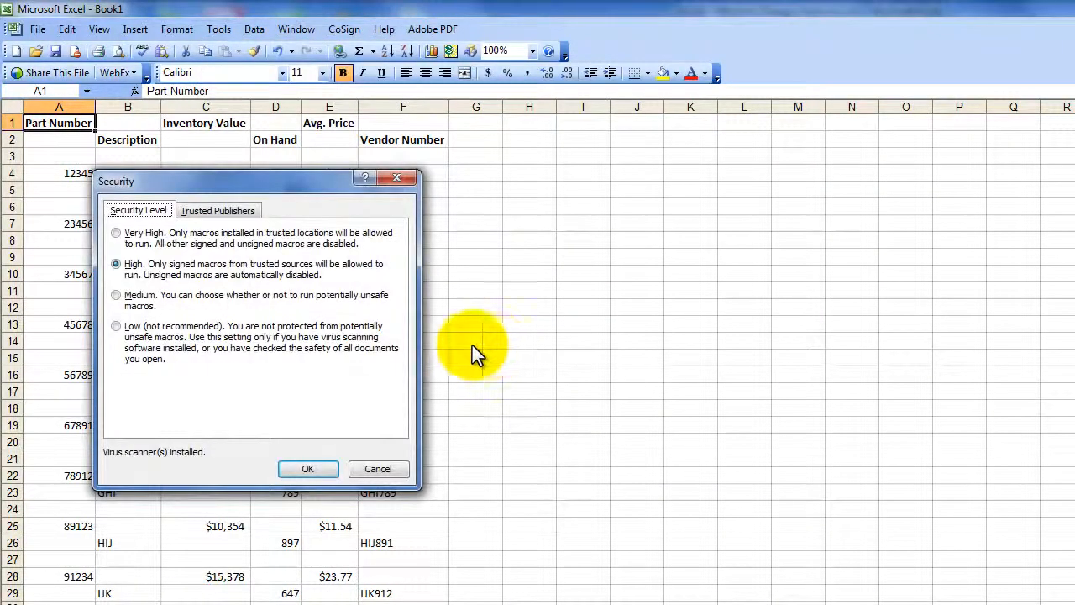
pyautogui.click(115, 297)
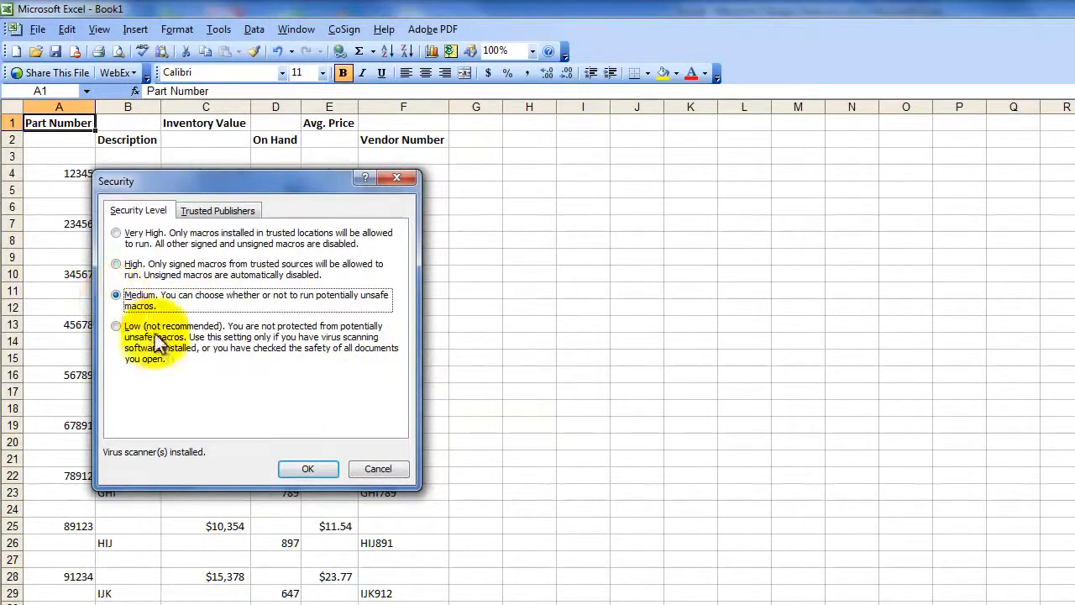
pyautogui.click(297, 469)
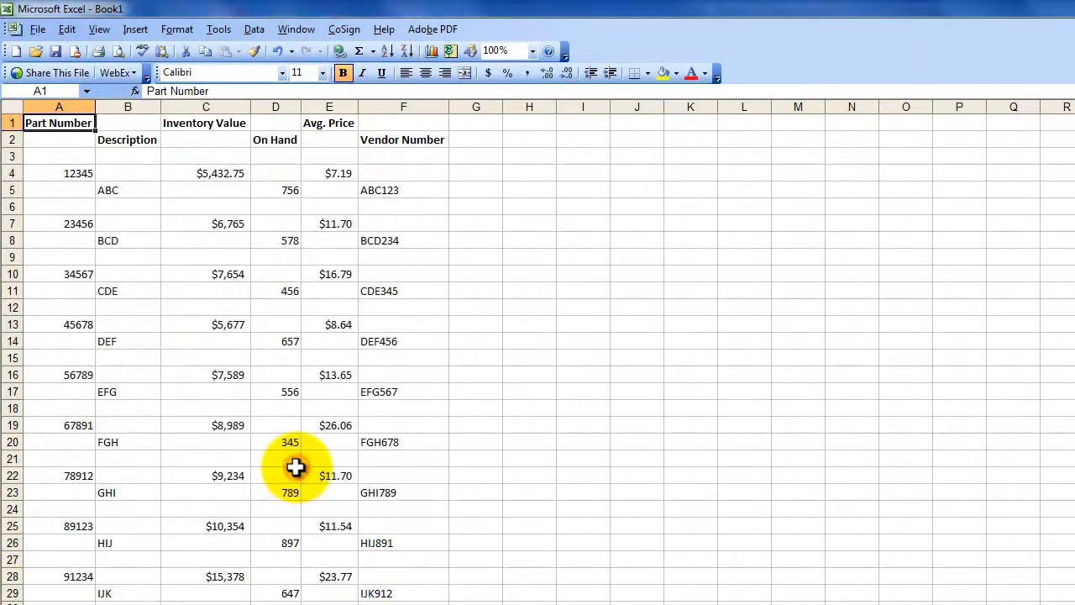
# Step: Start recording a macro named Macro1, stored in This Workbook, with the shortcut Ctrl+Shift+Z
pyautogui.click(220, 30)
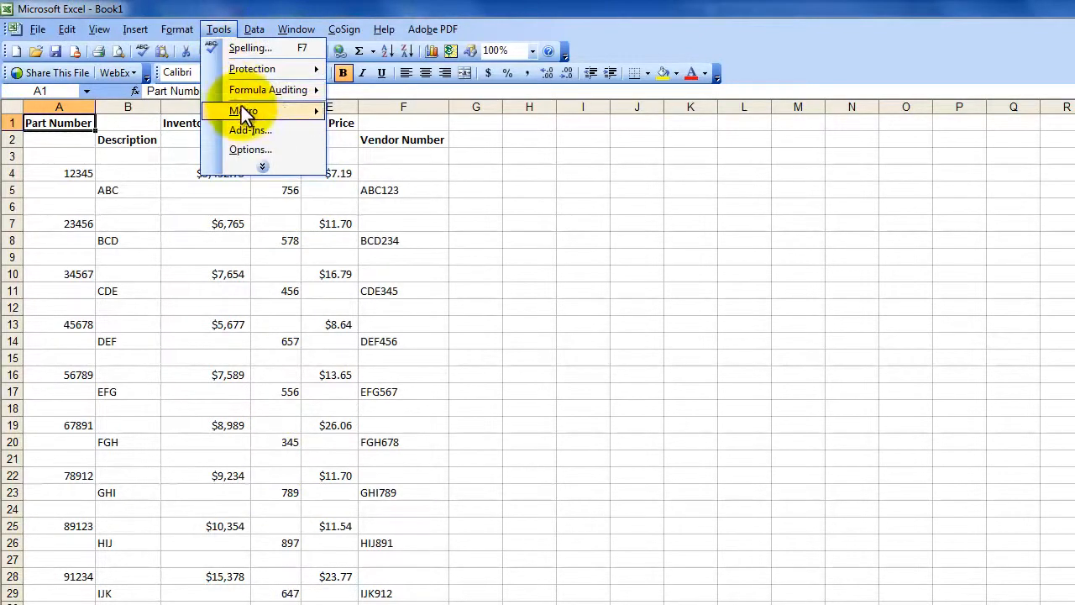
pyautogui.moveTo(241, 110)
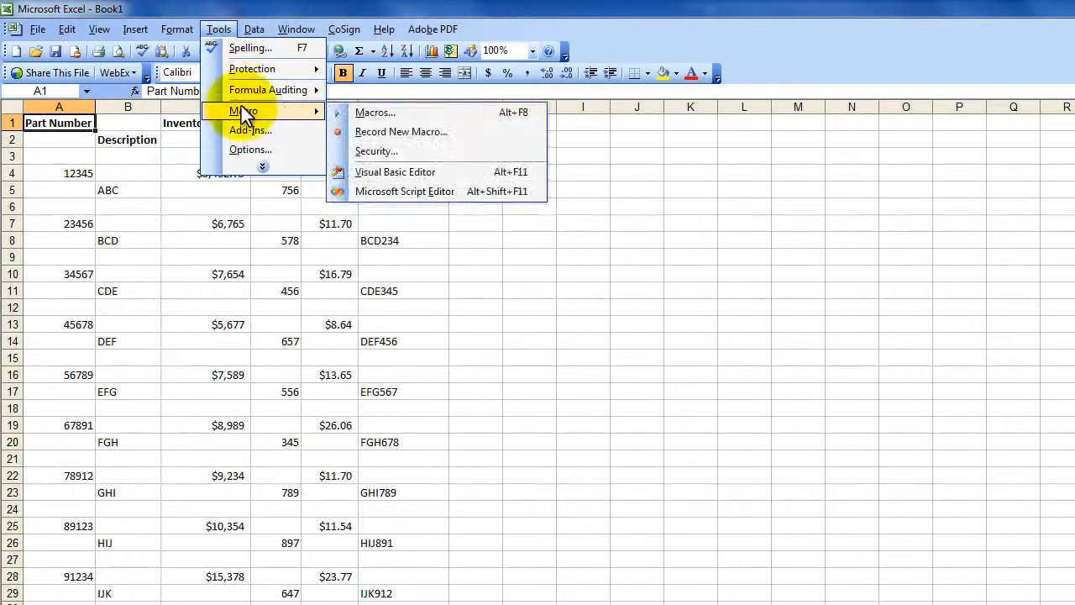
pyautogui.click(373, 131)
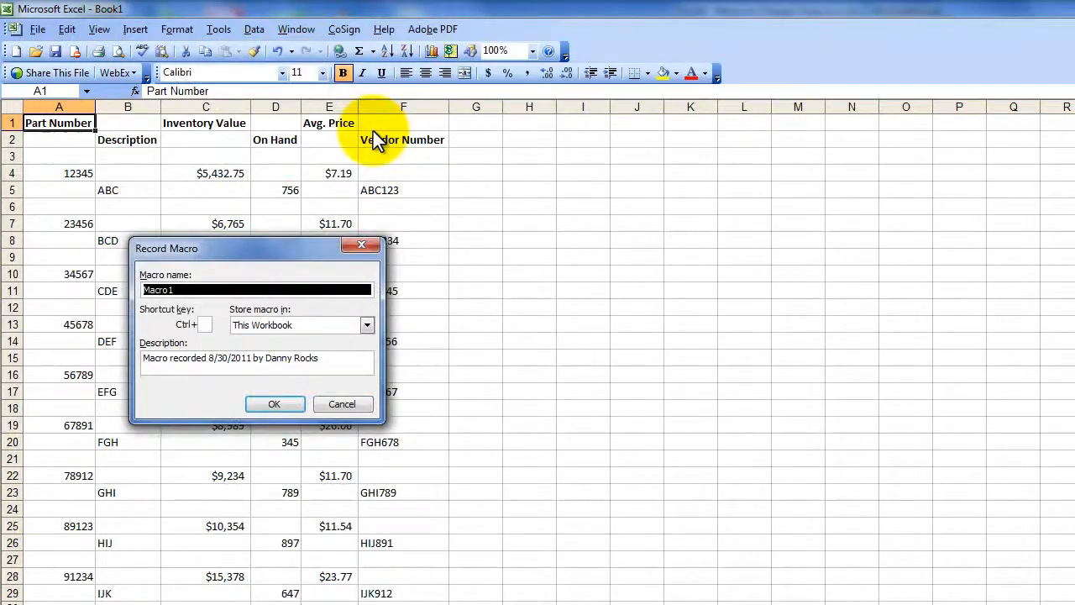
pyautogui.click(197, 288)
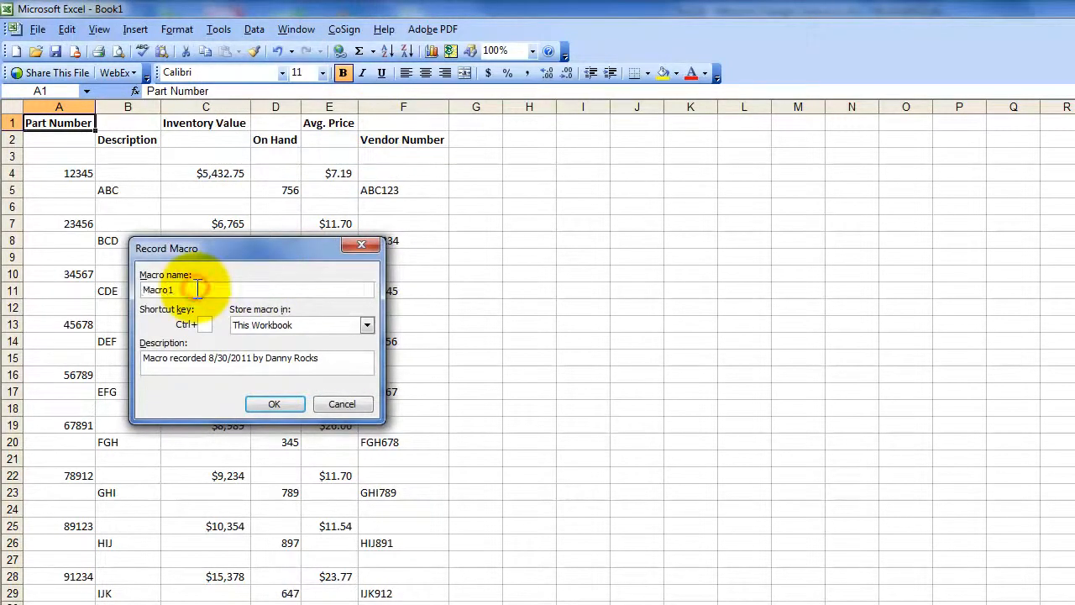
pyautogui.click(208, 324)
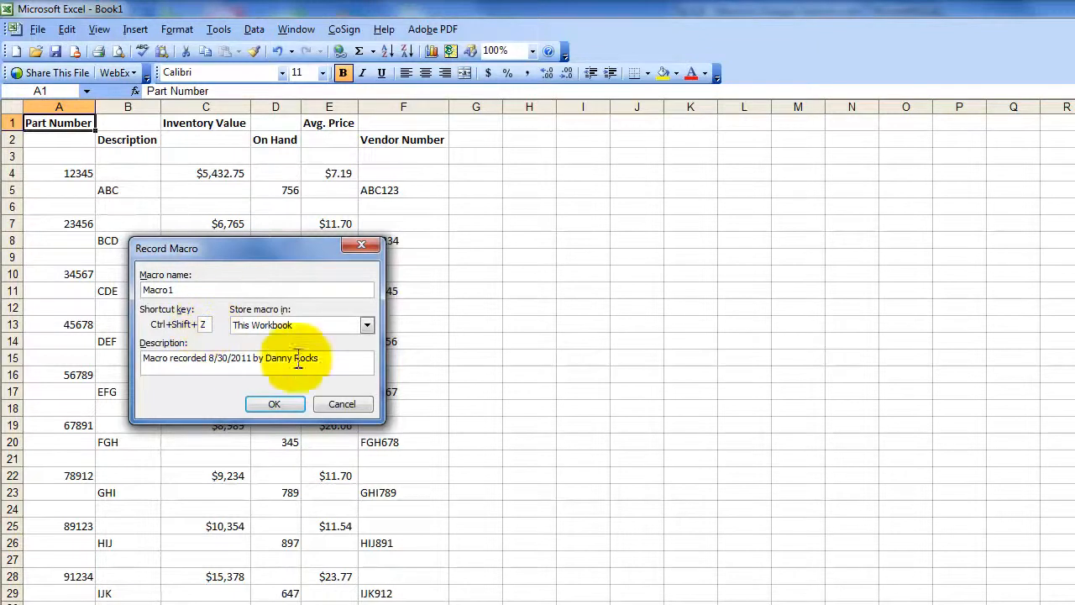
pyautogui.click(272, 406)
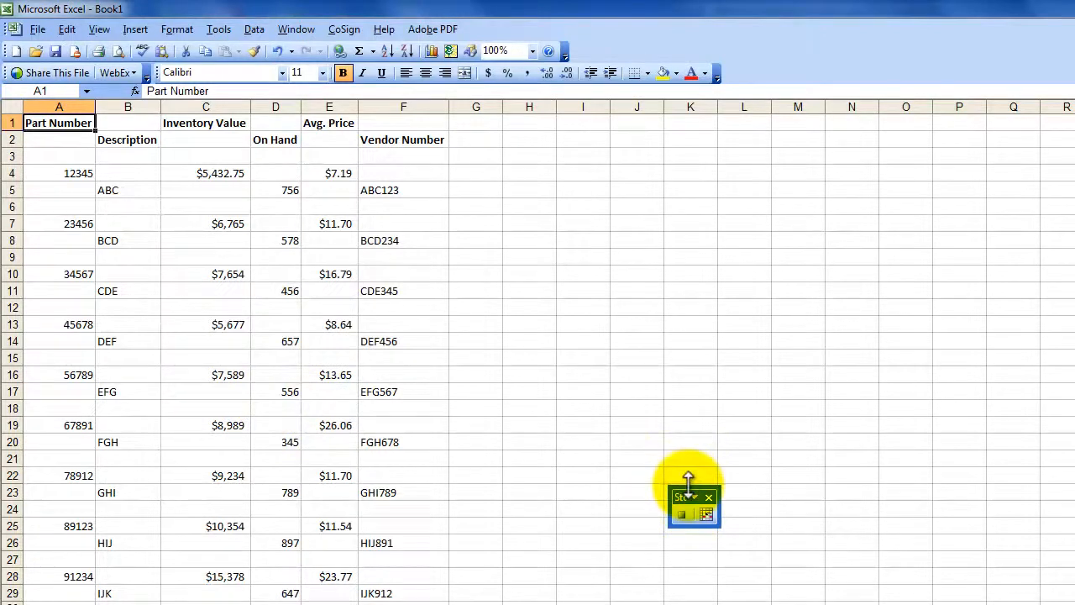
# Step: Arrange the Stop Recording toolbar with its two commands side by side and turn on relative references for the recording
pyautogui.moveTo(688, 481); pyautogui.dragTo(696, 360)
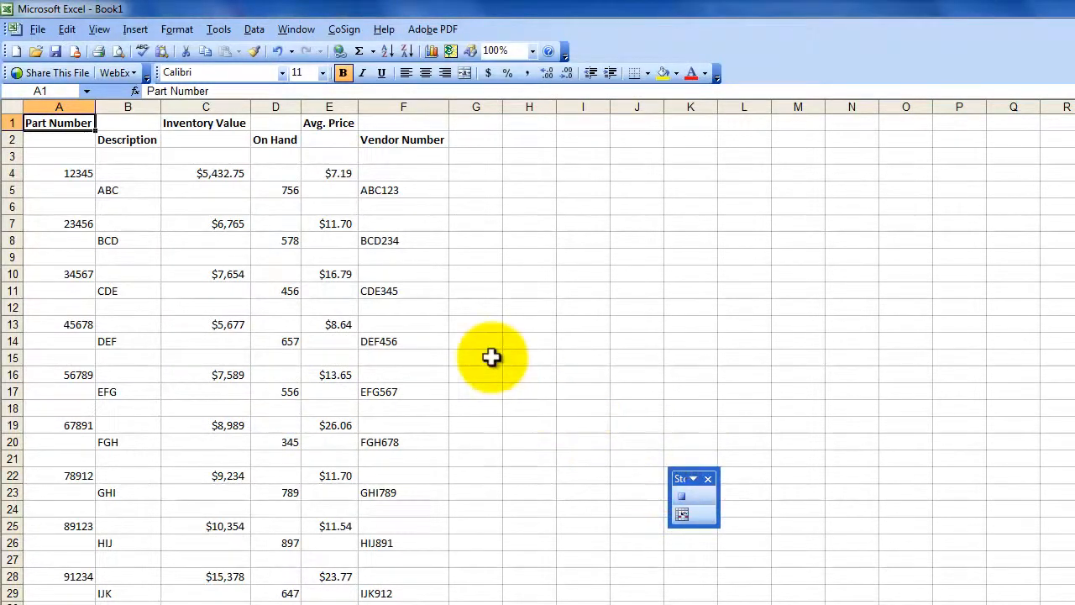
pyautogui.moveTo(713, 486); pyautogui.dragTo(744, 487)
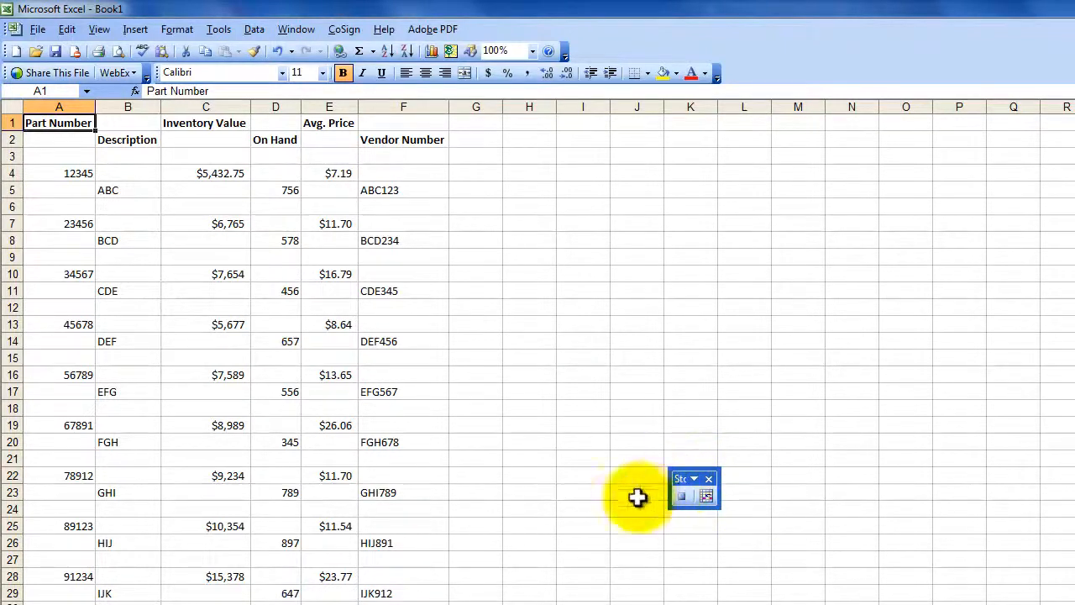
pyautogui.click(709, 498)
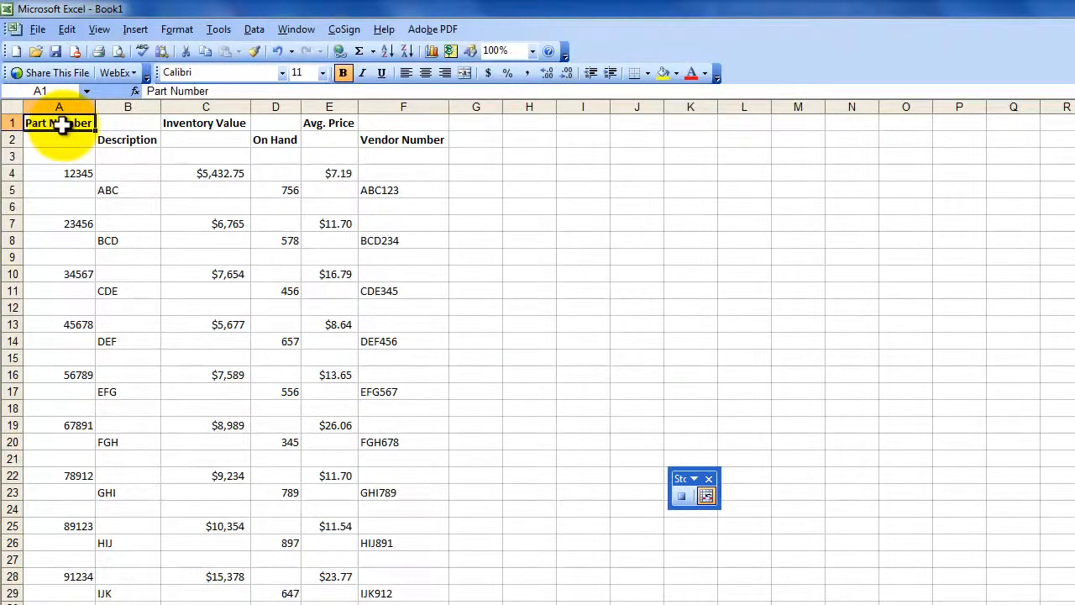
# Step: Move the Description, On Hand and Vendor Number headings from row 2 up into row 1 of their own columns
pyautogui.click(124, 143)
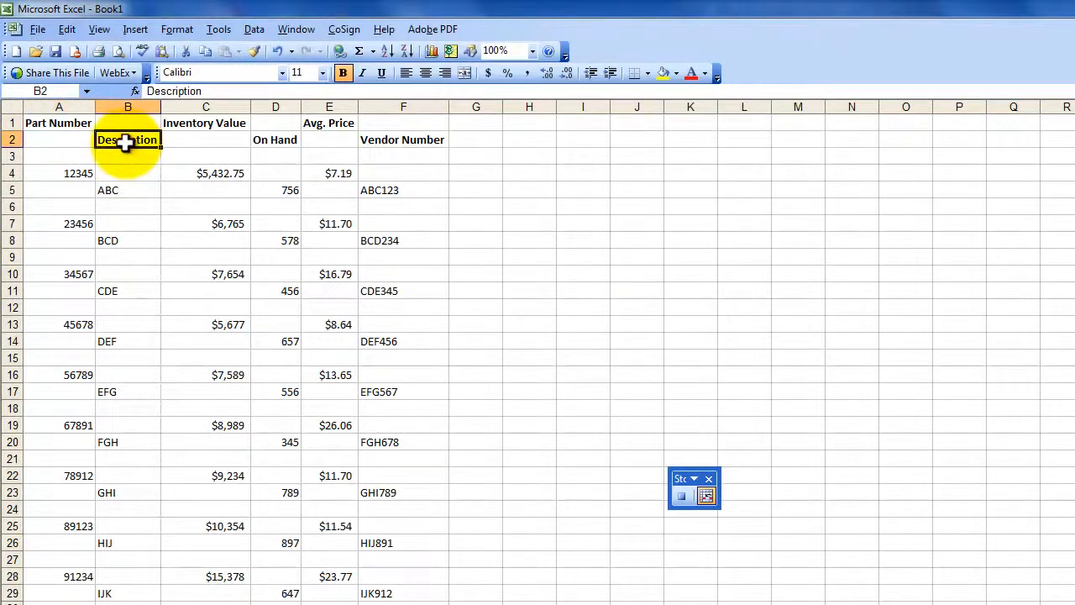
pyautogui.hotkey('ctrl', 'x')
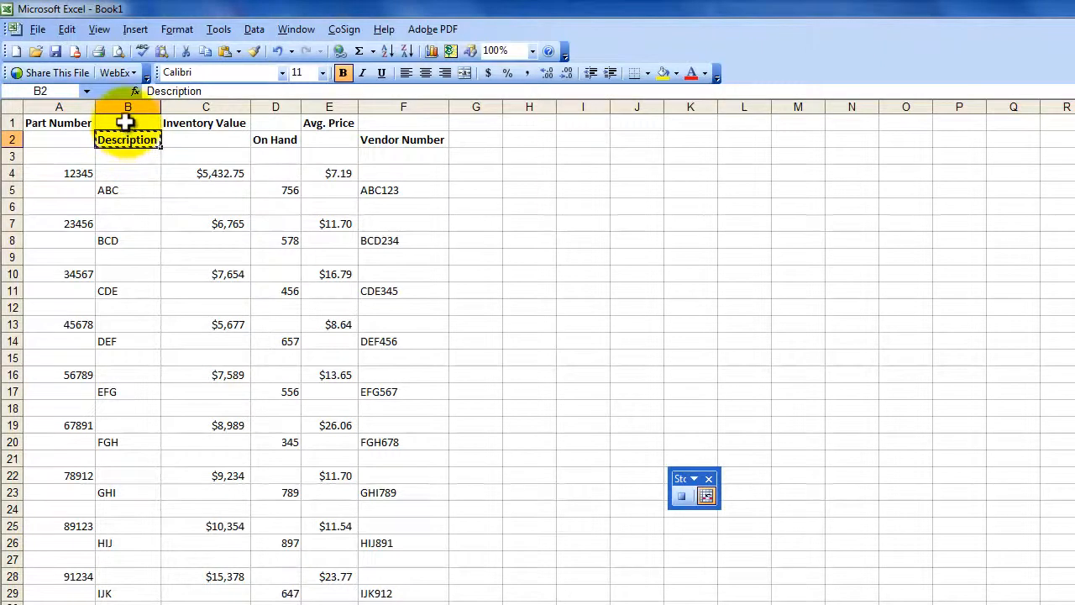
pyautogui.click(124, 123)
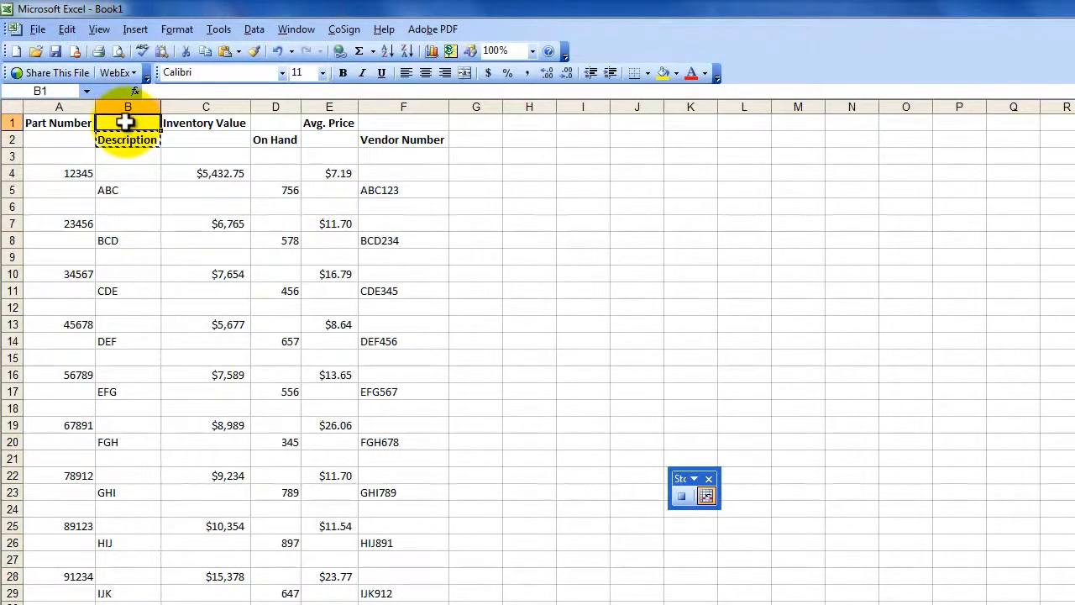
pyautogui.hotkey('ctrl', 'v')
pyautogui.click(259, 139)
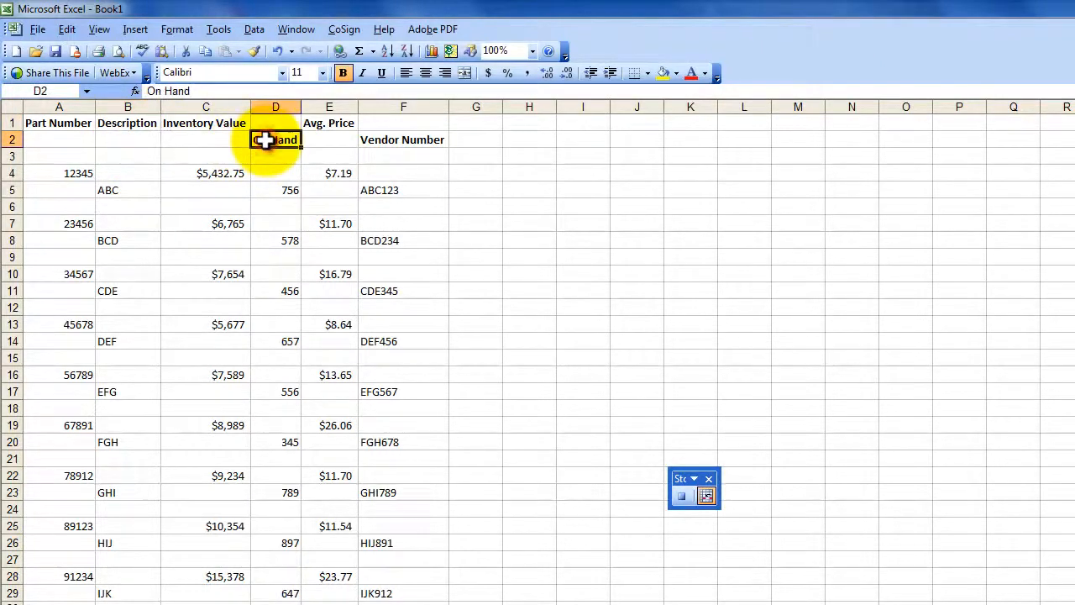
pyautogui.click(269, 123)
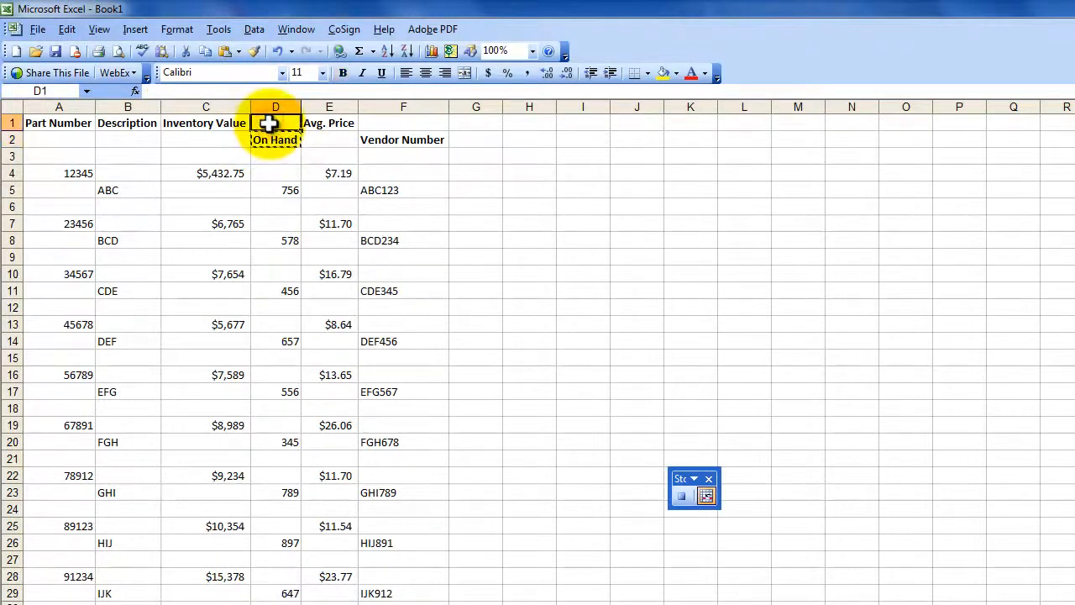
pyautogui.hotkey('ctrl', 'v')
pyautogui.click(369, 139)
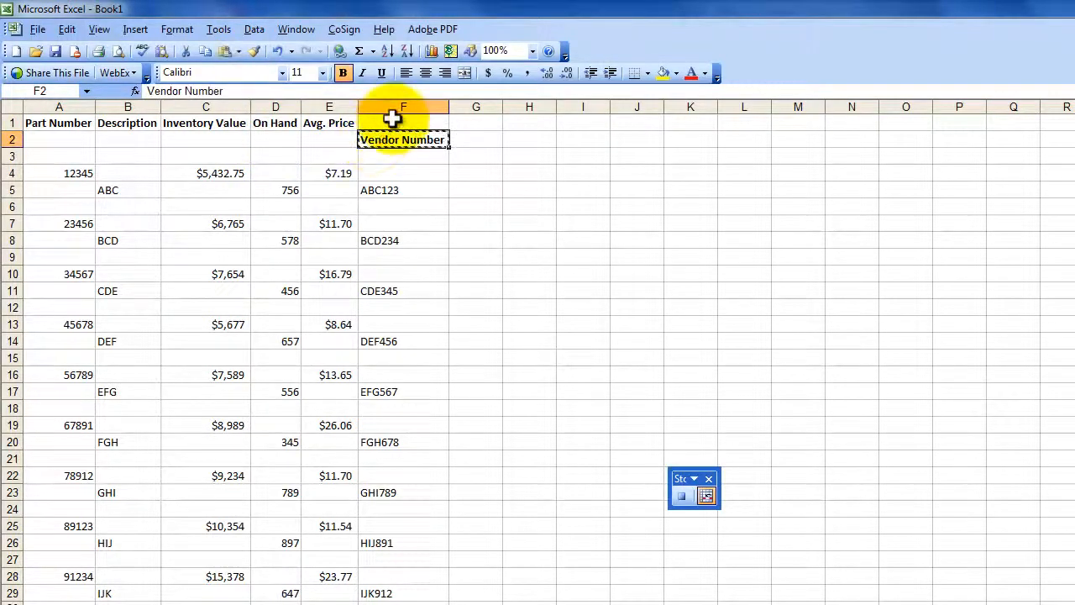
pyautogui.hotkey('ctrl', 'x')
pyautogui.click(392, 122)
pyautogui.hotkey('ctrl', 'v')
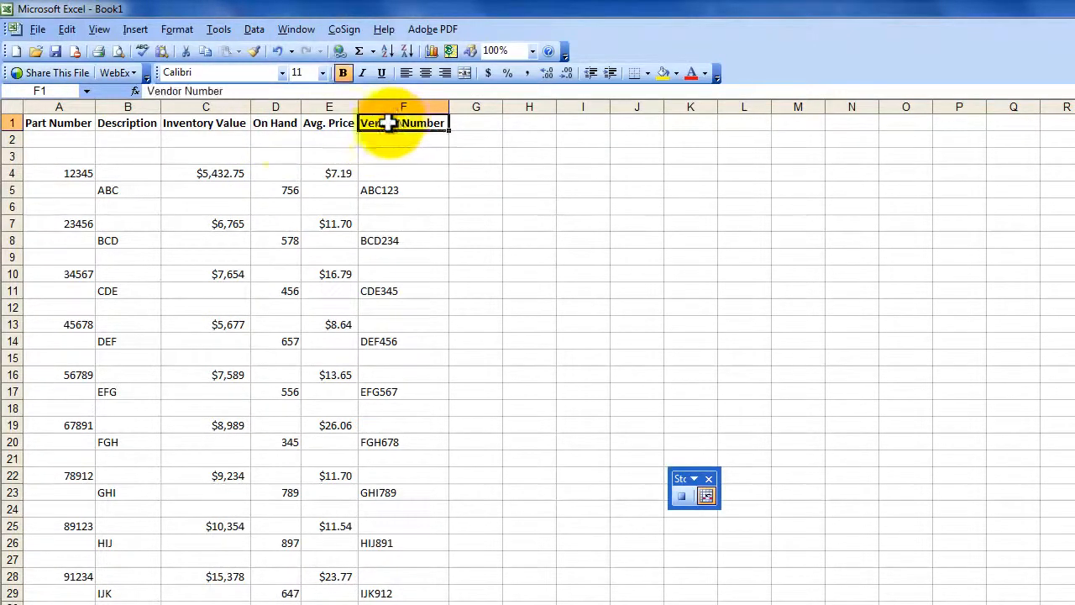
# Step: Delete the blank rows 2 and 3, and stop the macro recording with cell A2 selected
pyautogui.click(8, 139)
pyautogui.moveTo(8, 138); pyautogui.dragTo(8, 156)
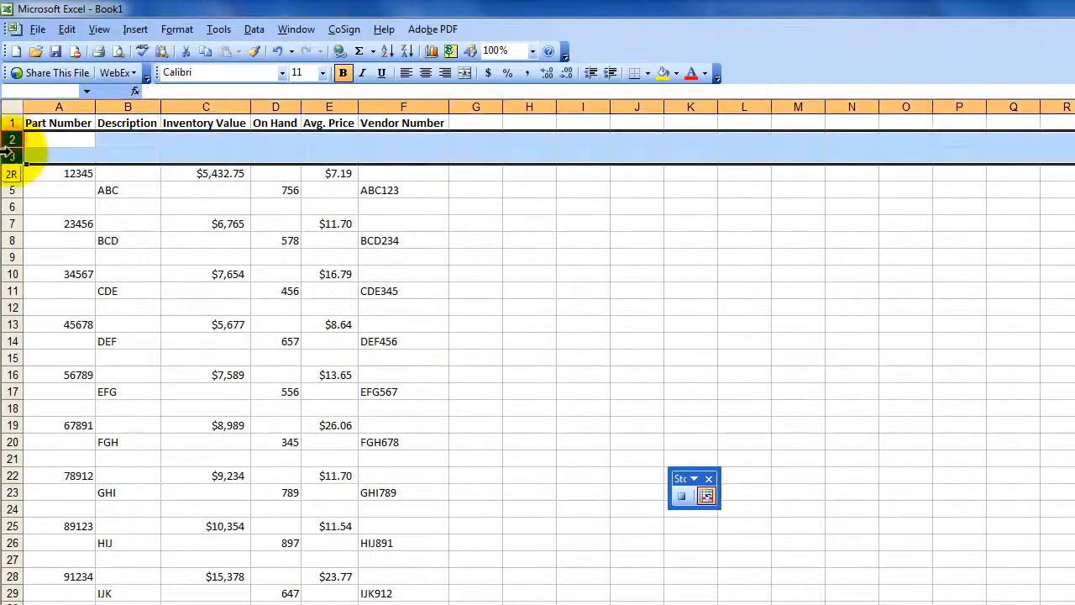
pyautogui.rightClick(47, 145)
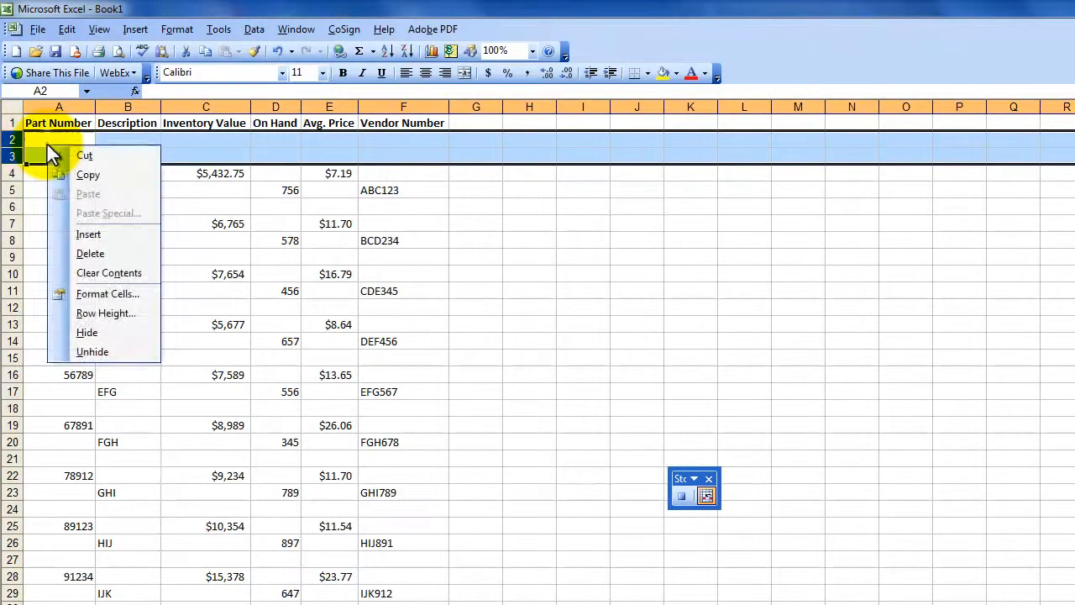
pyautogui.click(92, 253)
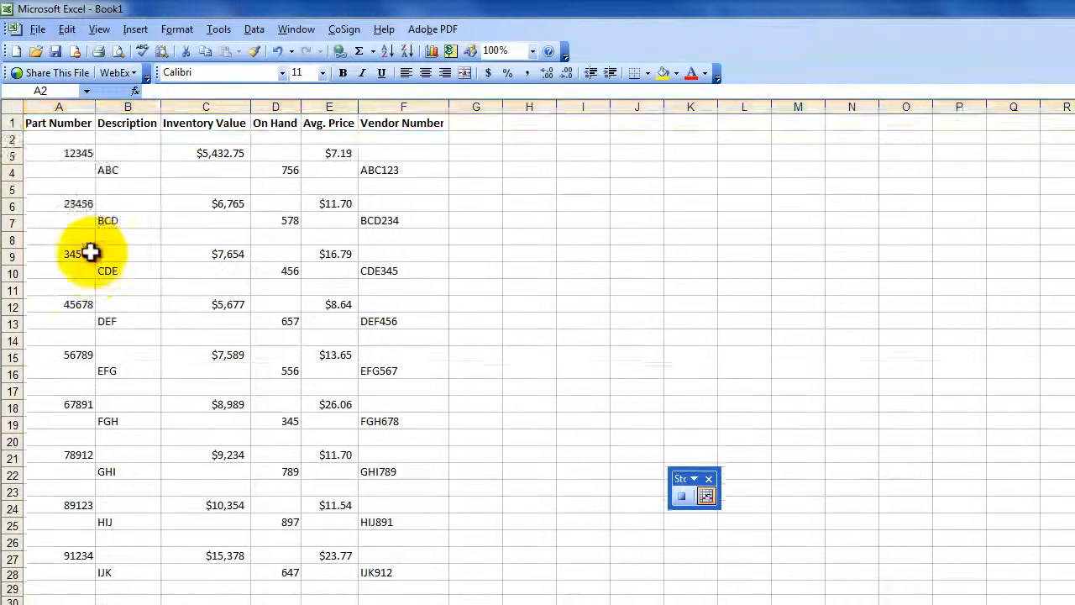
pyautogui.click(62, 141)
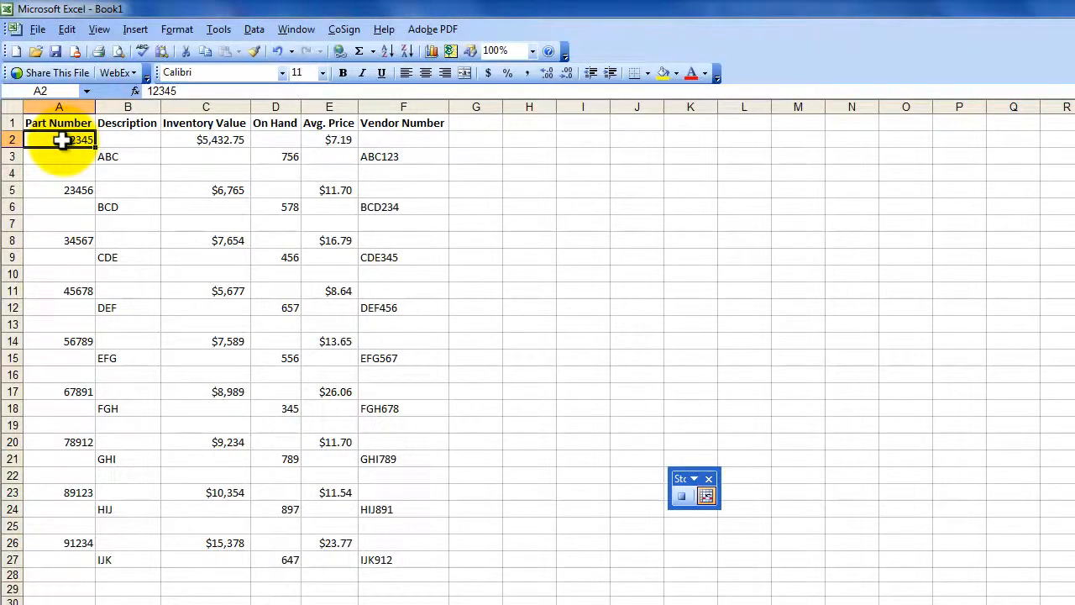
pyautogui.click(681, 494)
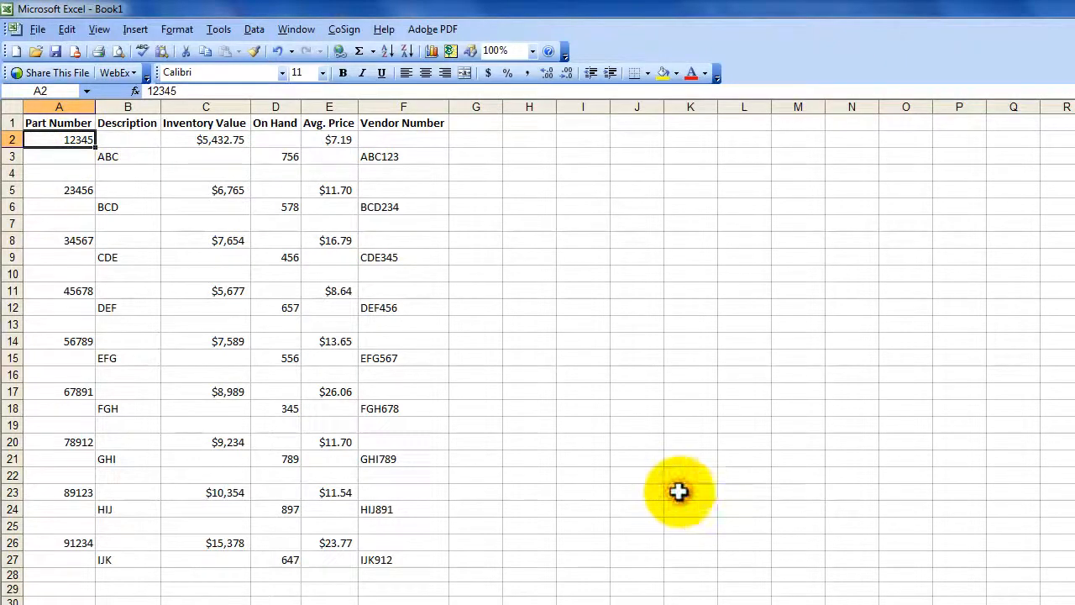
# Step: Open the code of Macro1 for editing and place the Visual Basic window beside the inventory data
pyautogui.click(217, 30)
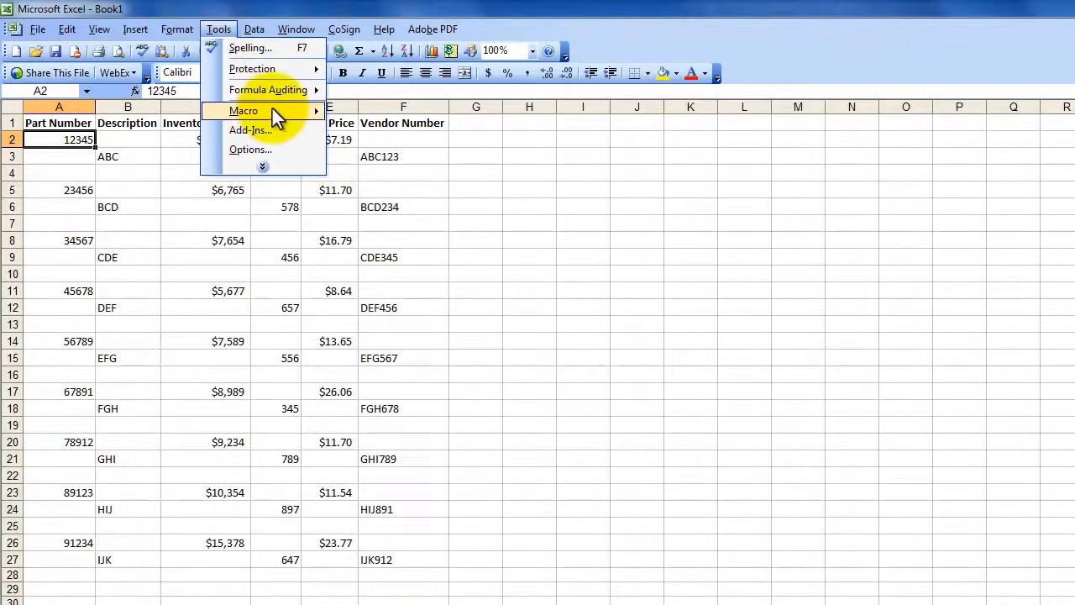
pyautogui.moveTo(272, 108)
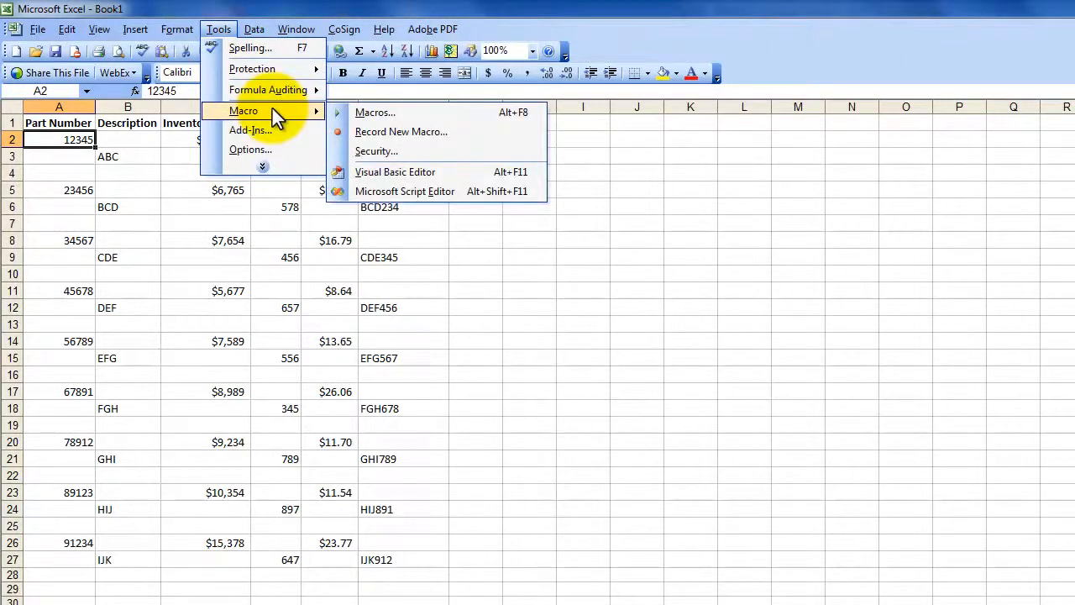
pyautogui.click(369, 109)
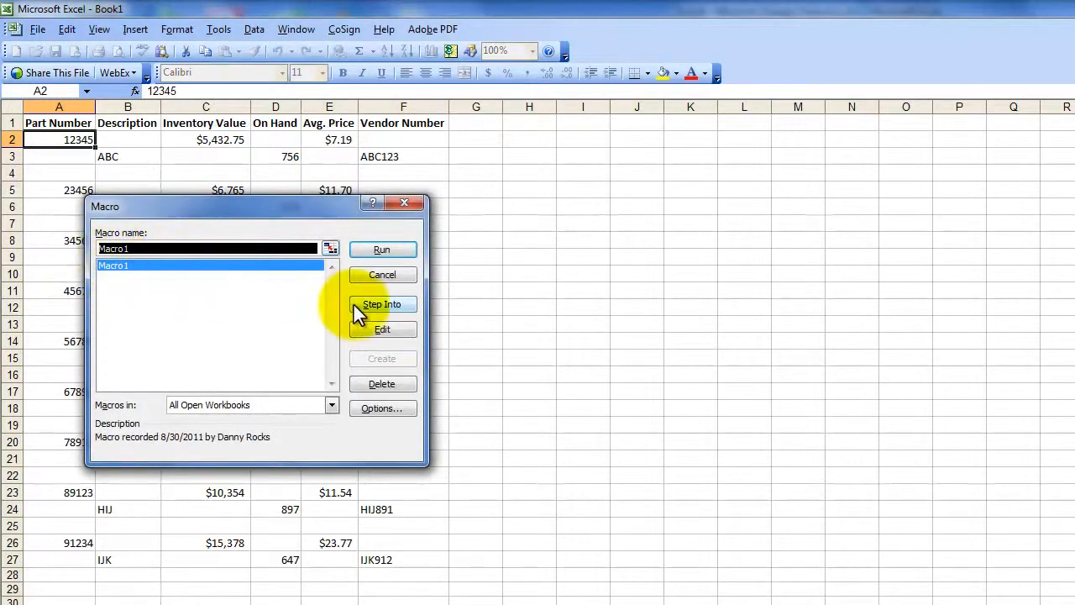
pyautogui.click(372, 330)
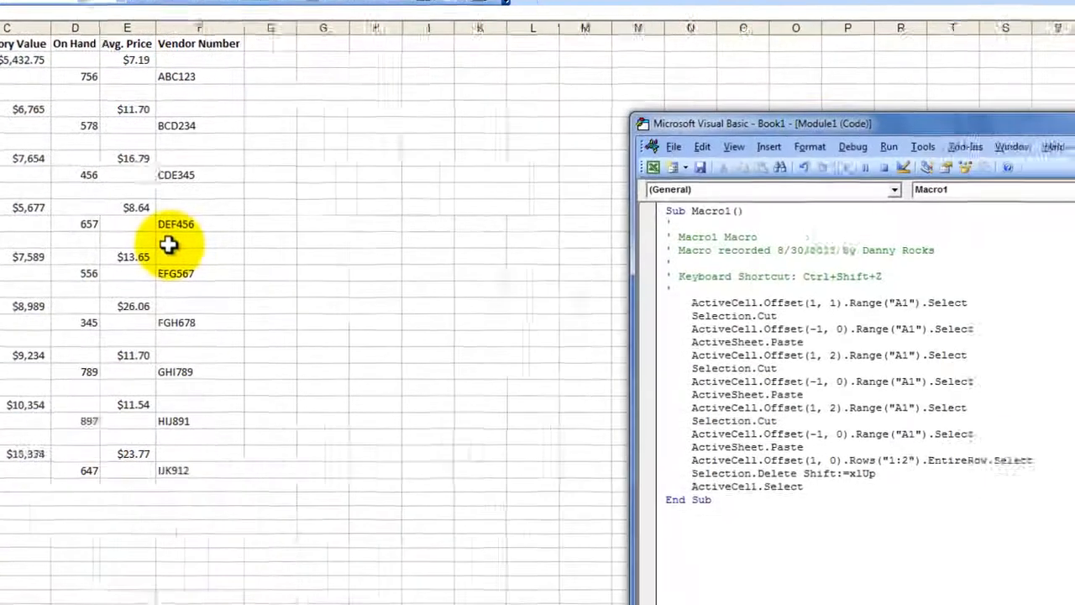
pyautogui.moveTo(533, 41); pyautogui.dragTo(227, 17)
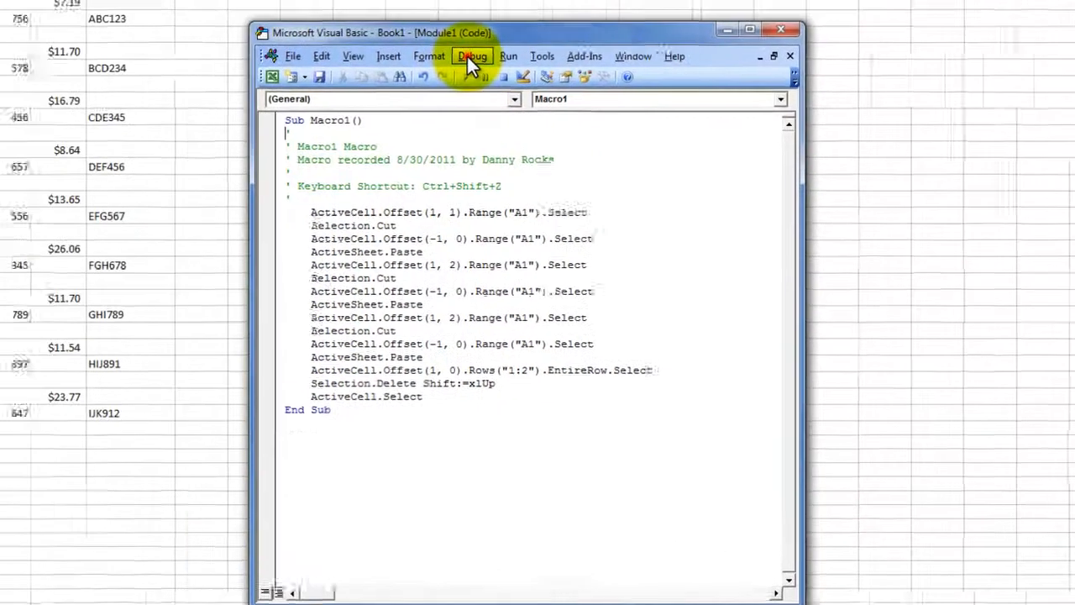
# Step: Step through Macro1 line by line until record 12345's description, on-hand quantity and vendor number are pasted into row 2
pyautogui.click(467, 56)
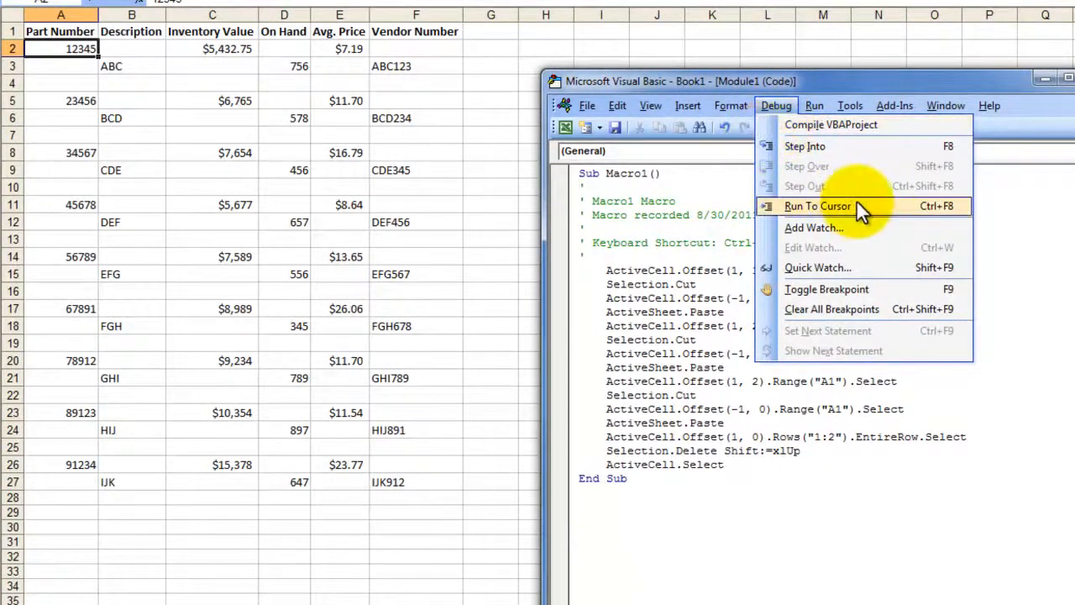
pyautogui.click(817, 148)
pyautogui.press('F8')
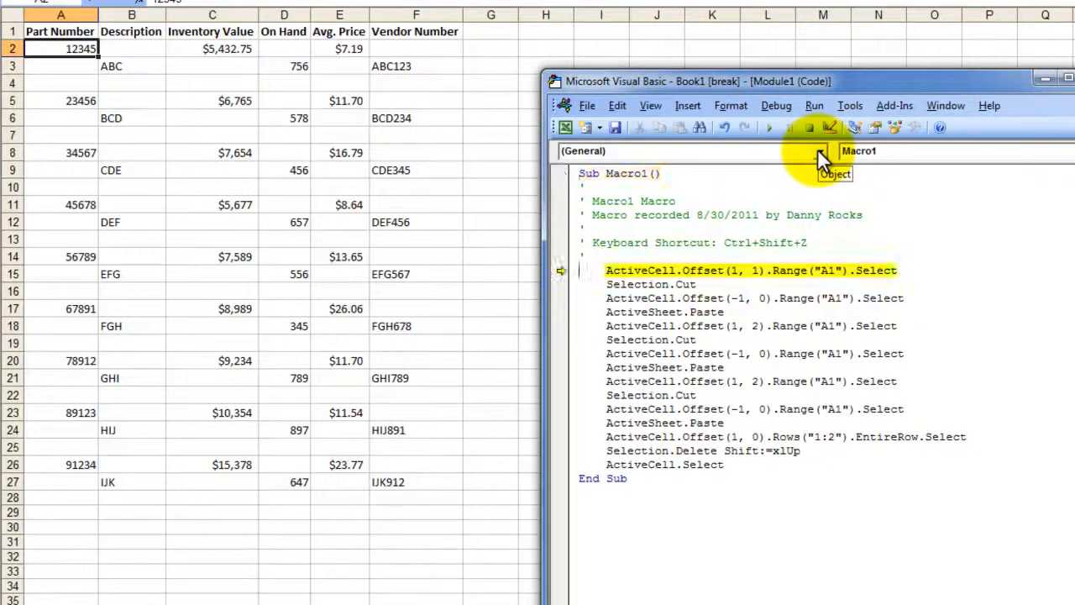
pyautogui.press('F8')
pyautogui.press('F8')
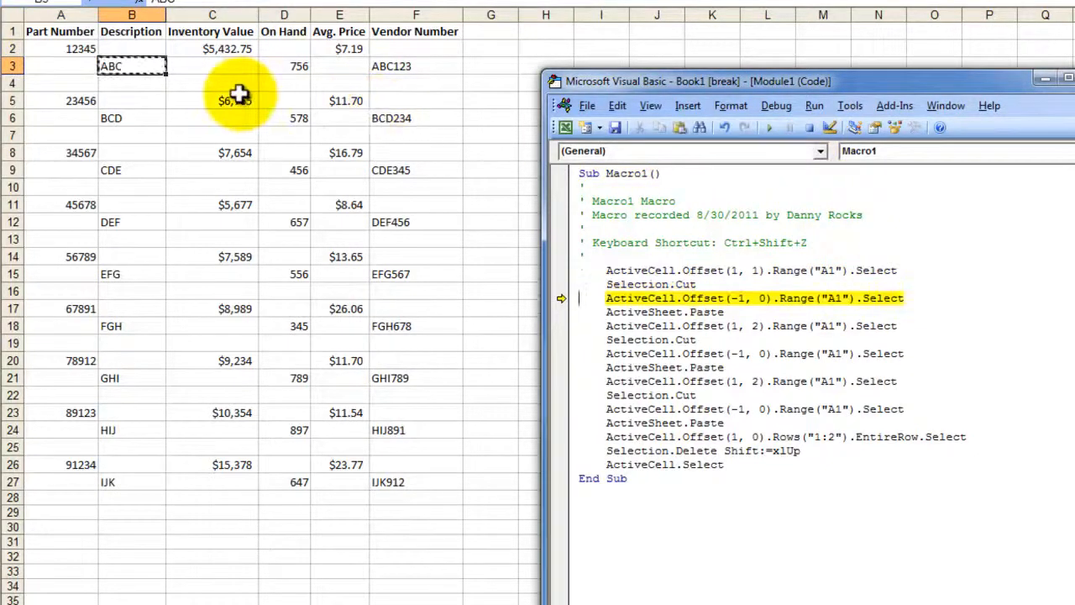
pyautogui.press('F8')
pyautogui.press('F8')
pyautogui.press('F8')
pyautogui.press('F8')
pyautogui.press('F8')
pyautogui.press('F8')
pyautogui.press('F8')
pyautogui.press('F8')
pyautogui.press('F8')
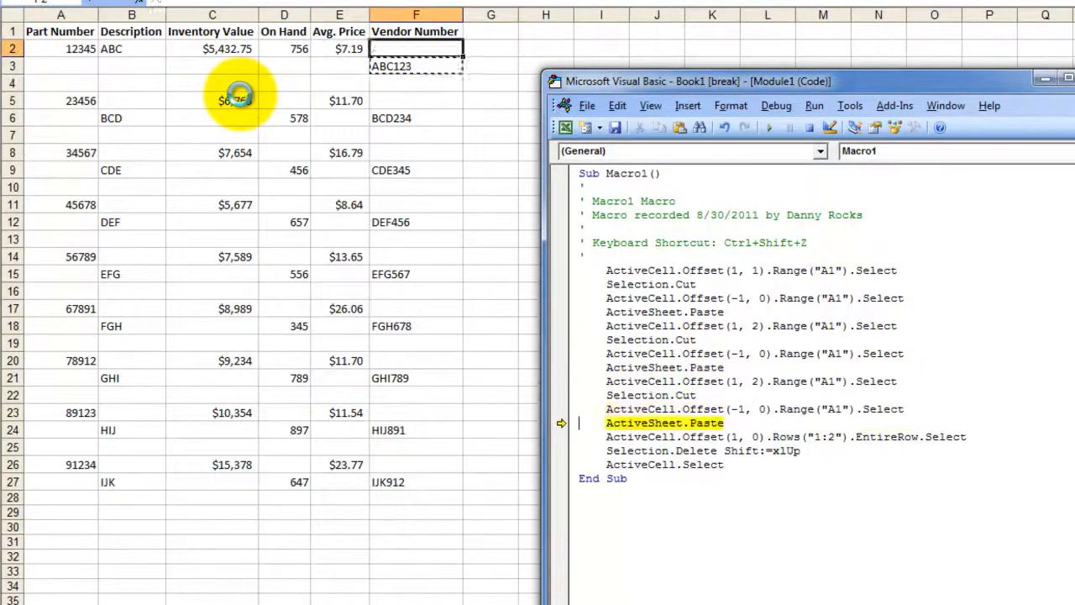
pyautogui.press('F8')
# Step: Step through the macro's deletion of the two rows below the record to the end, and leave the Visual Basic window
pyautogui.press('F8')
pyautogui.press('F8')
pyautogui.press('F8')
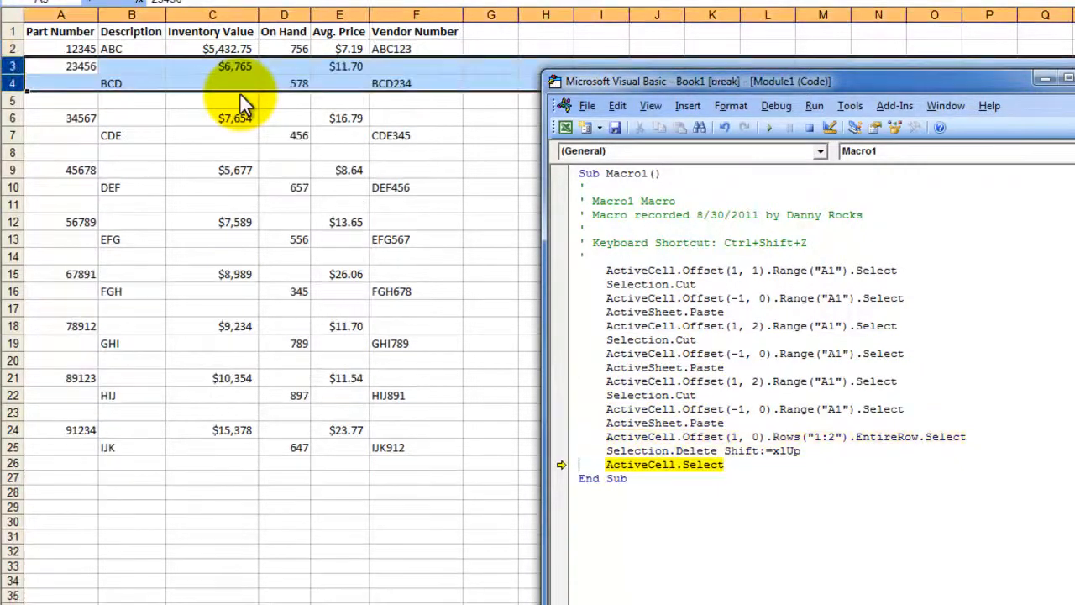
pyautogui.press('F8')
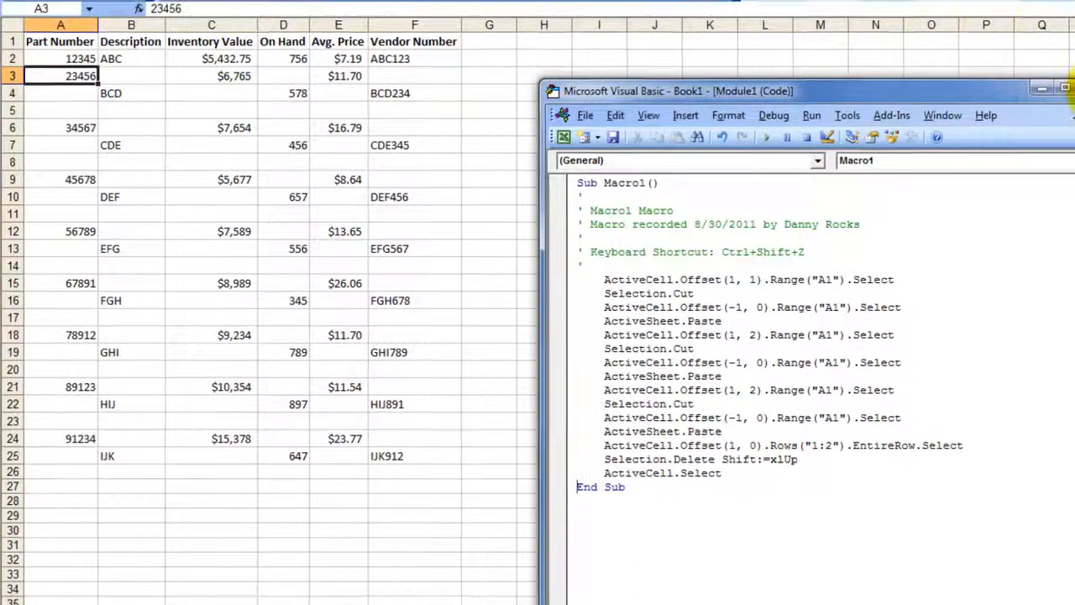
pyautogui.click(1072, 81)
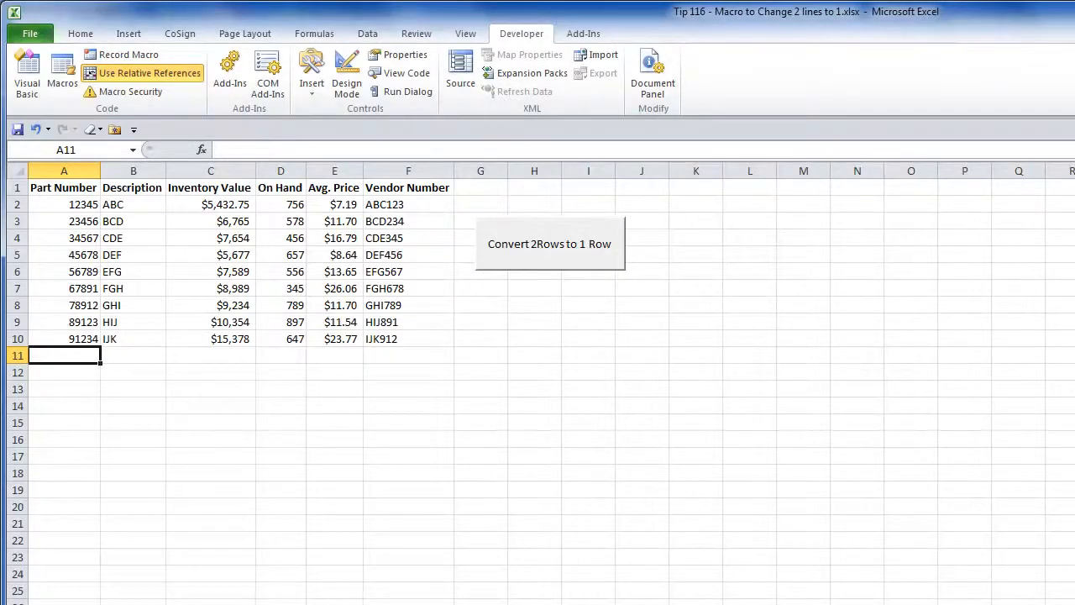
# Step: In the Excel 2010 workbook, save Tip 116 - Macro to Change 2 lines to 1 as an Excel Macro-Enabled Workbook (*.xlsm)
pyautogui.click(30, 36)
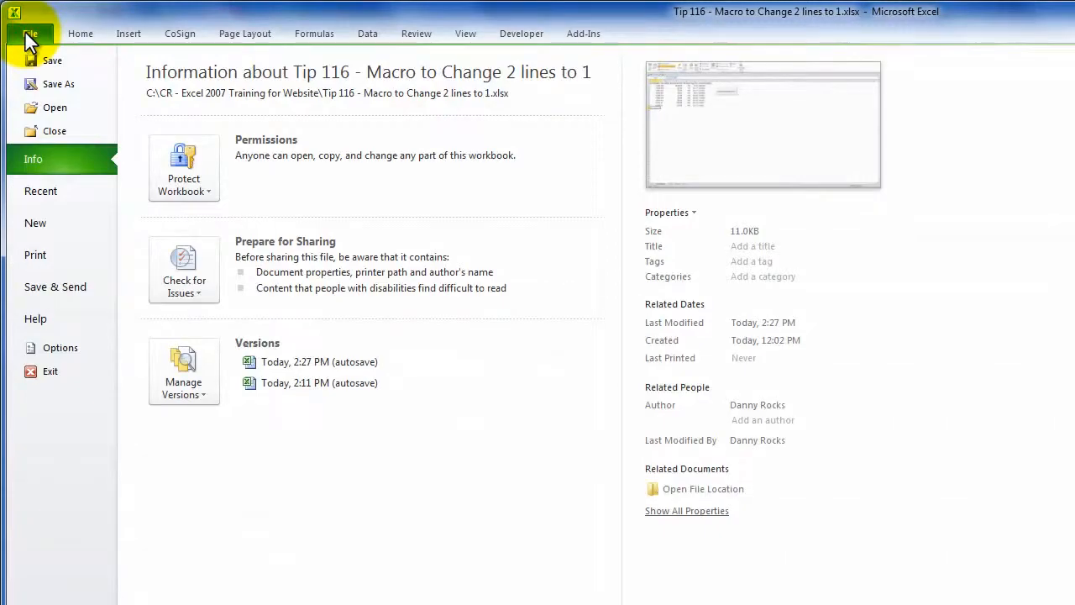
pyautogui.click(51, 85)
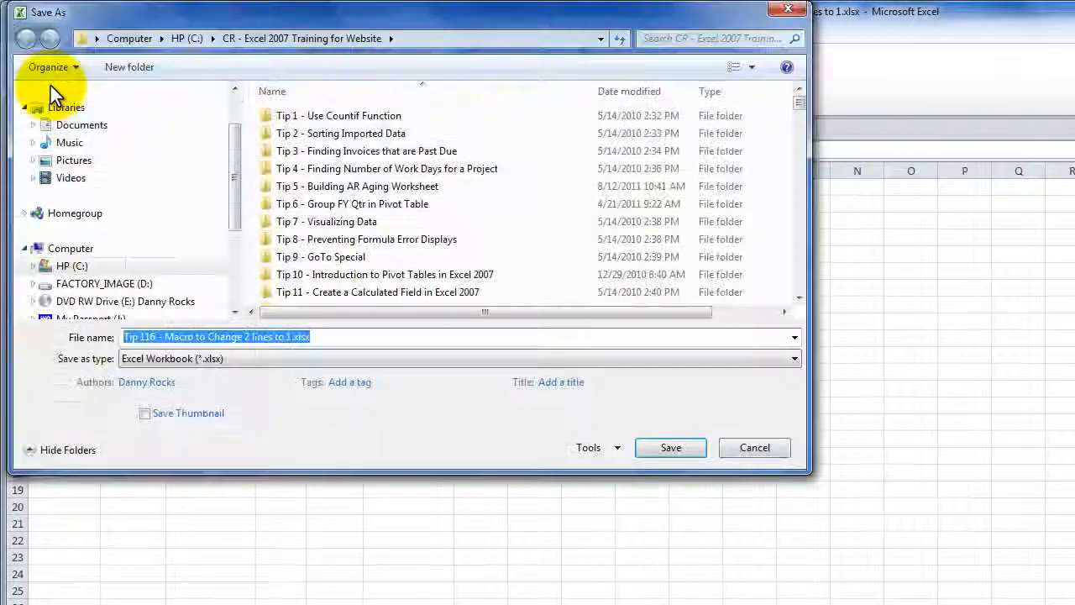
pyautogui.click(794, 357)
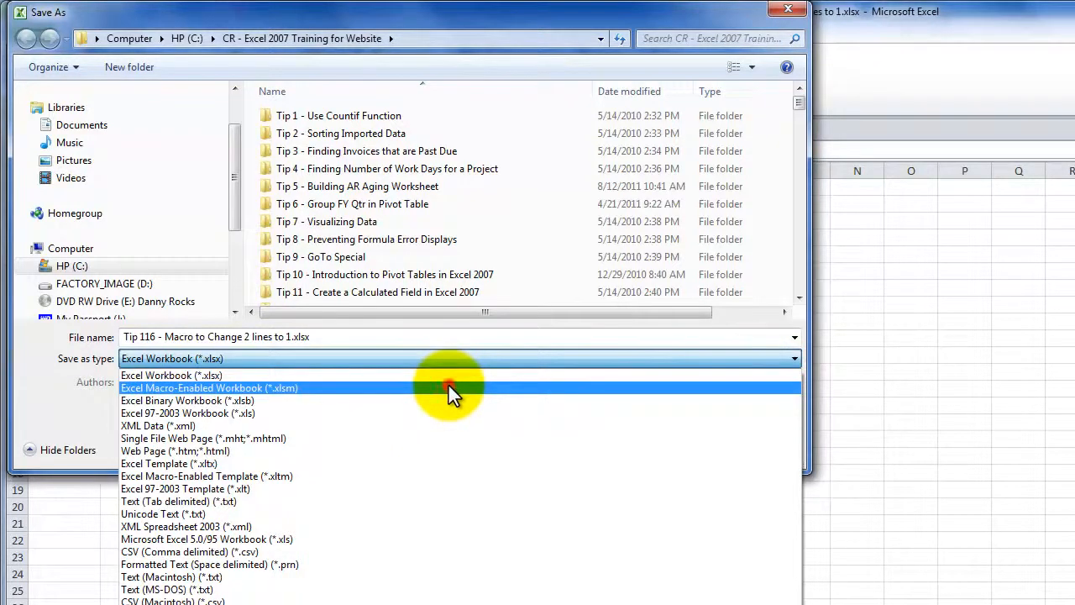
pyautogui.click(448, 387)
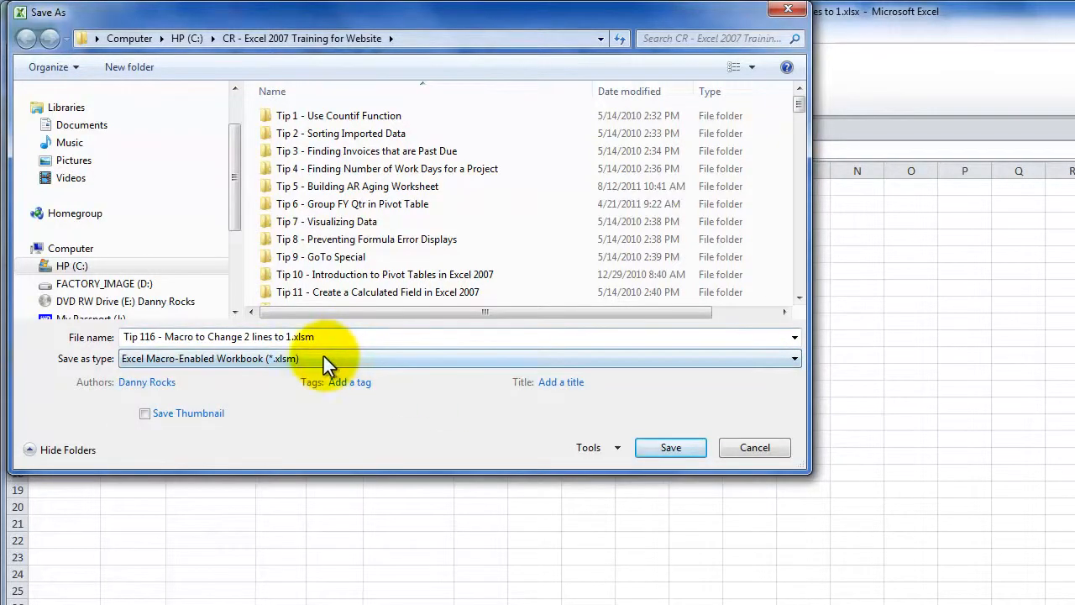
pyautogui.click(657, 447)
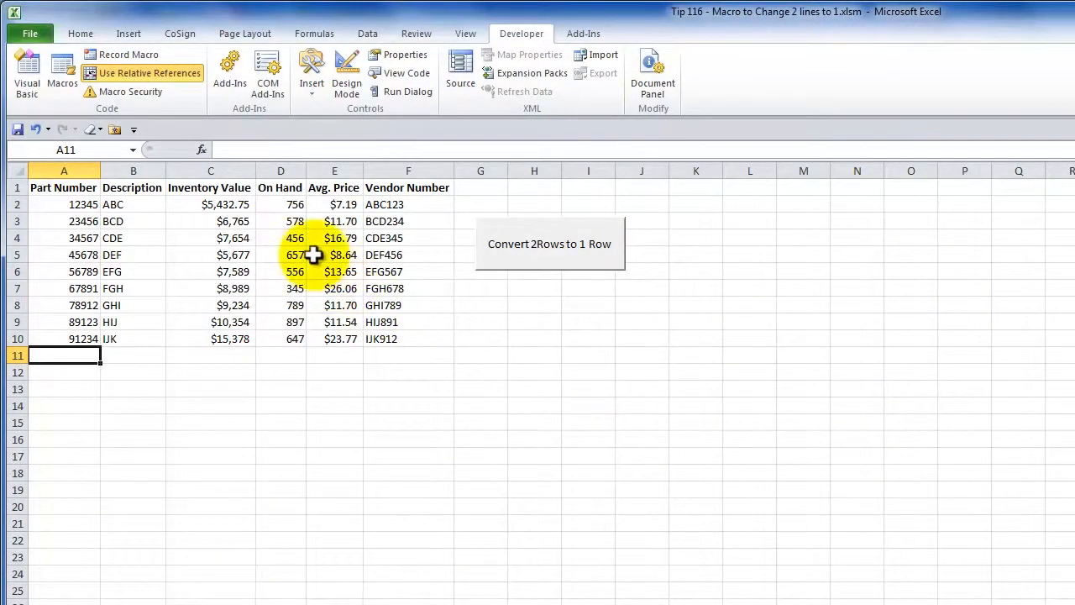
# Step: Review the Trust Center's macro settings and its list of trusted locations
pyautogui.click(134, 92)
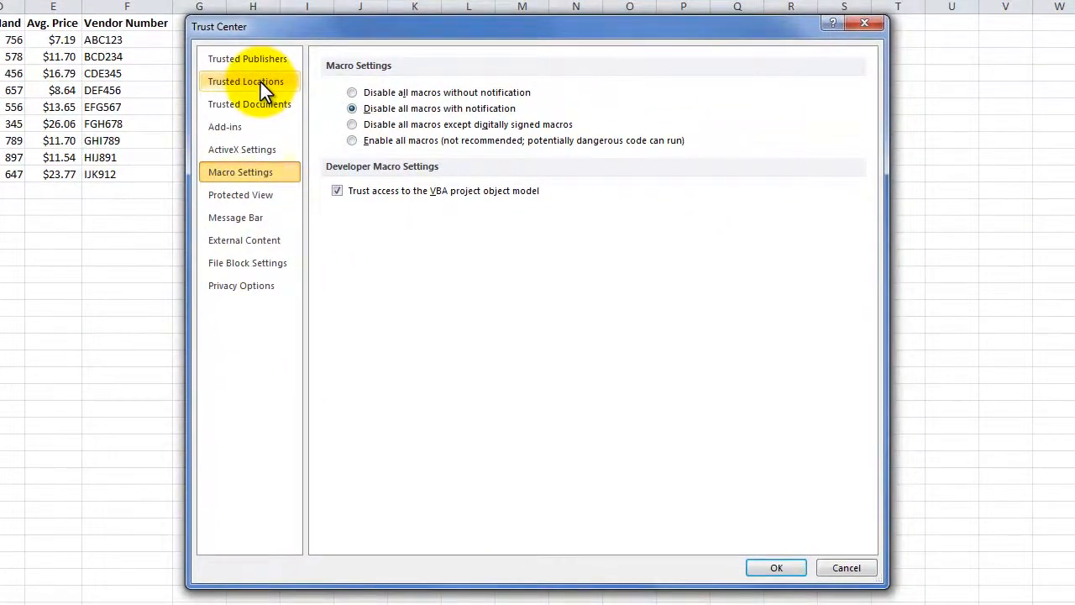
pyautogui.click(261, 83)
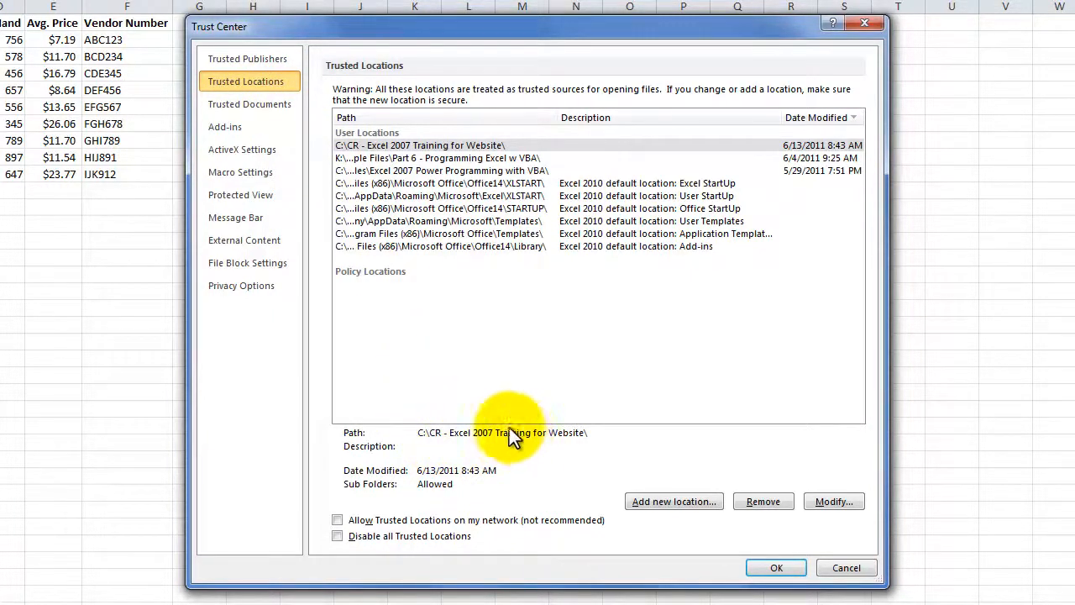
pyautogui.click(775, 568)
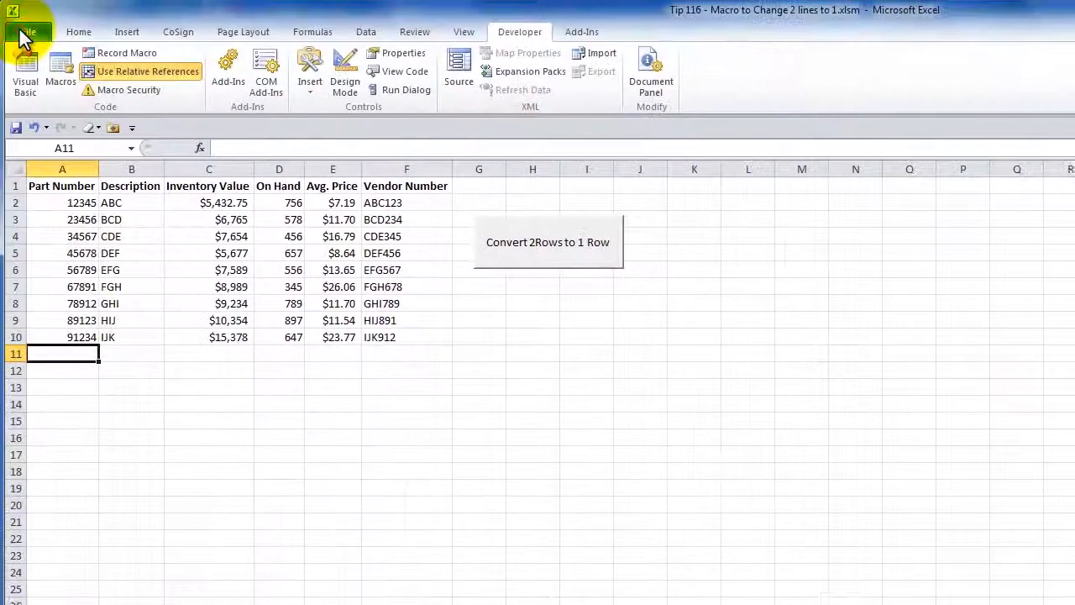
# Step: Close the workbook and reopen Tip 116 - Macro to Change 2 lines to 1.xlsm from the recent workbooks
pyautogui.click(25, 32)
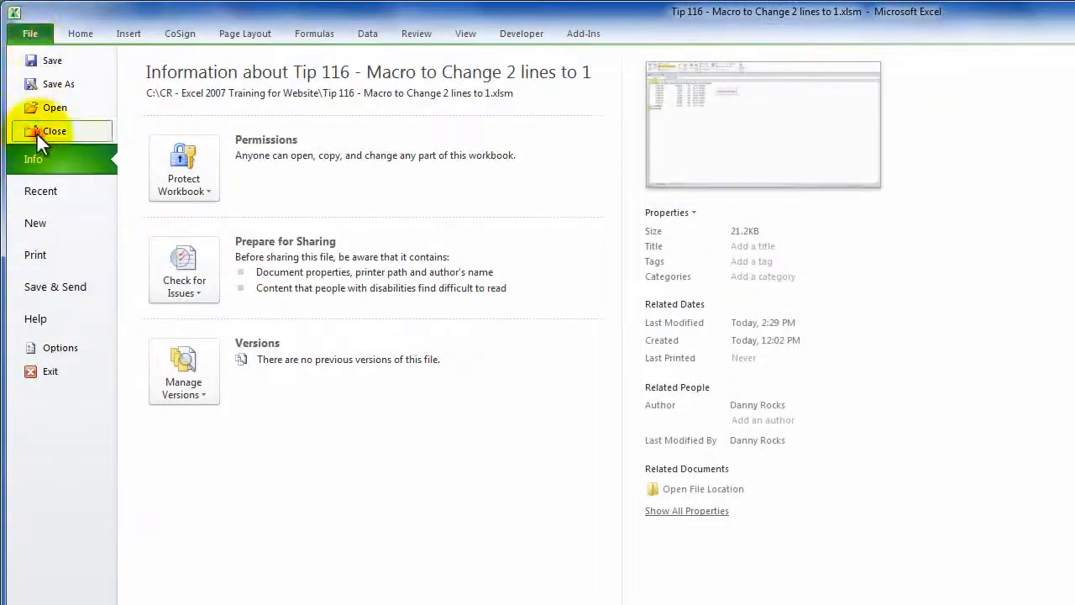
pyautogui.click(36, 131)
pyautogui.click(31, 34)
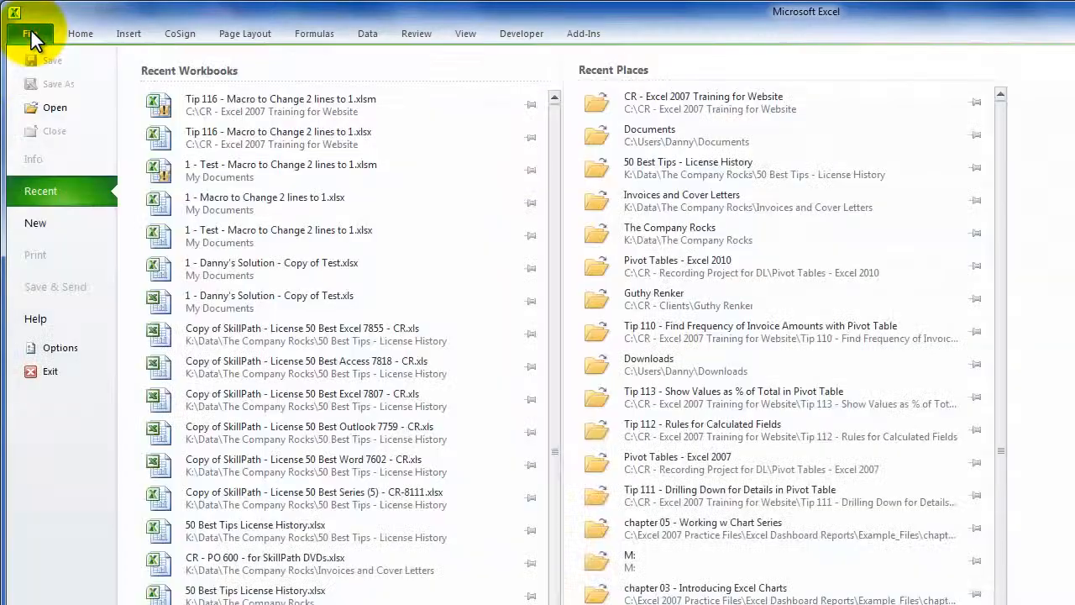
pyautogui.click(209, 108)
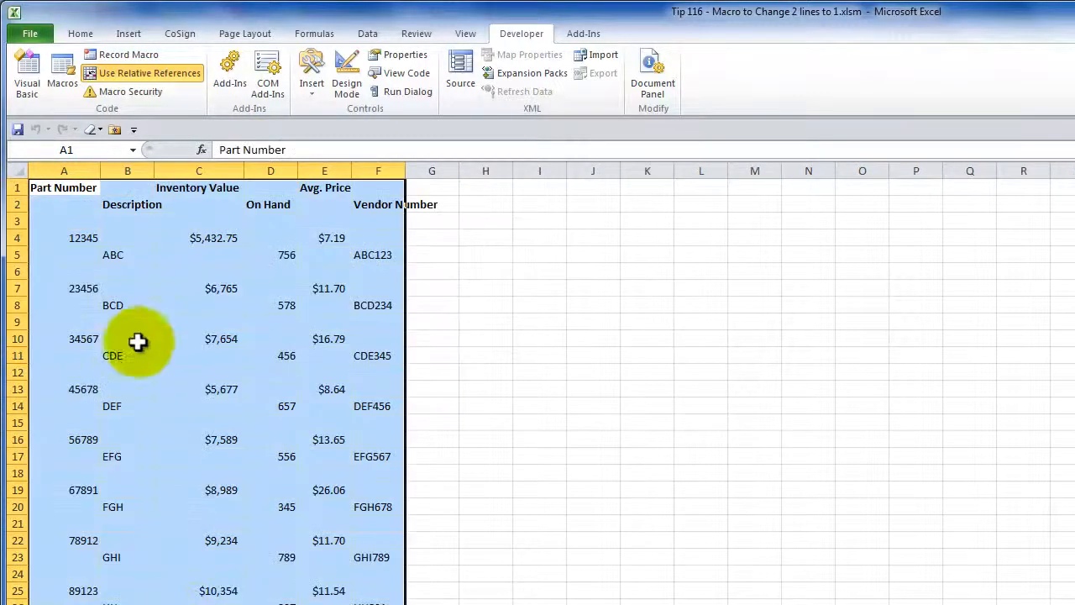
# Step: Run the conversion macro repeatedly from cell A1 to merge the headings and the first two inventory records into single rows
pyautogui.click(61, 190)
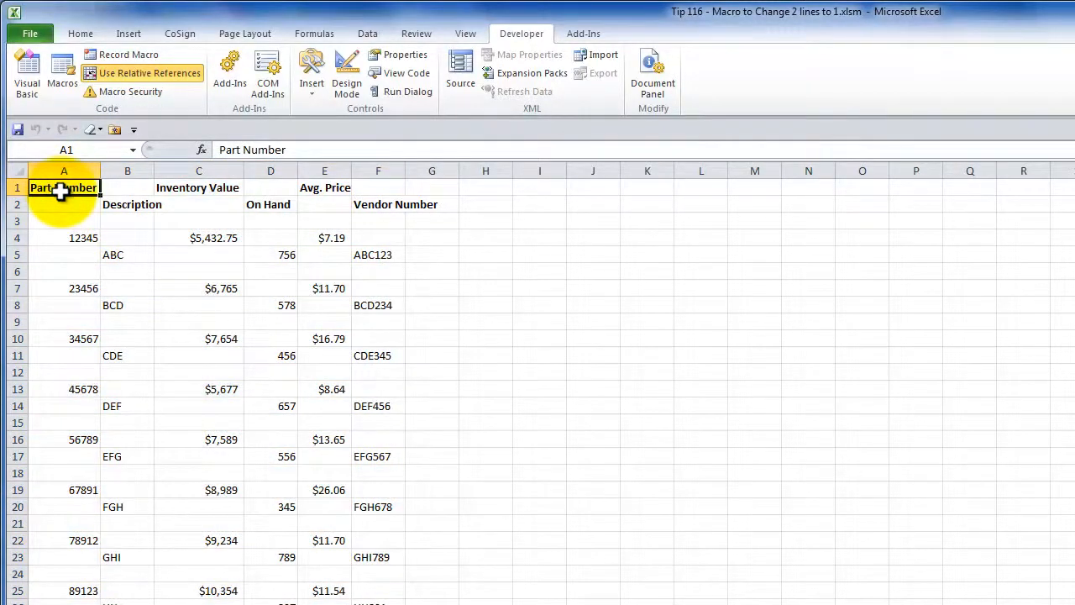
pyautogui.hotkey('ctrl', 'shift', 'm')
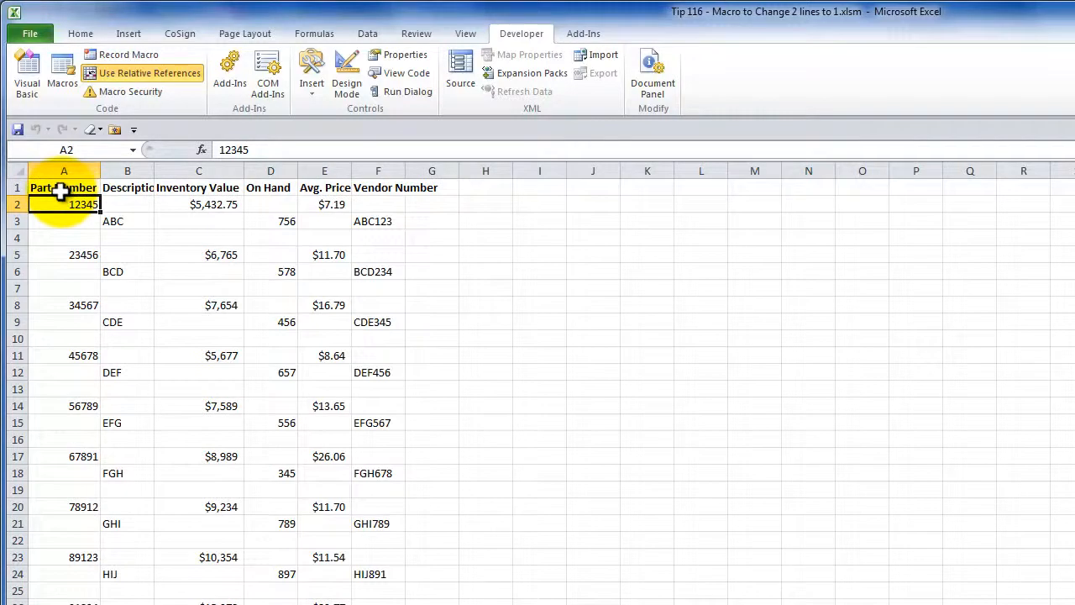
pyautogui.hotkey('ctrl', 'shift', 'm')
pyautogui.hotkey('ctrl', 'shift', 'm')
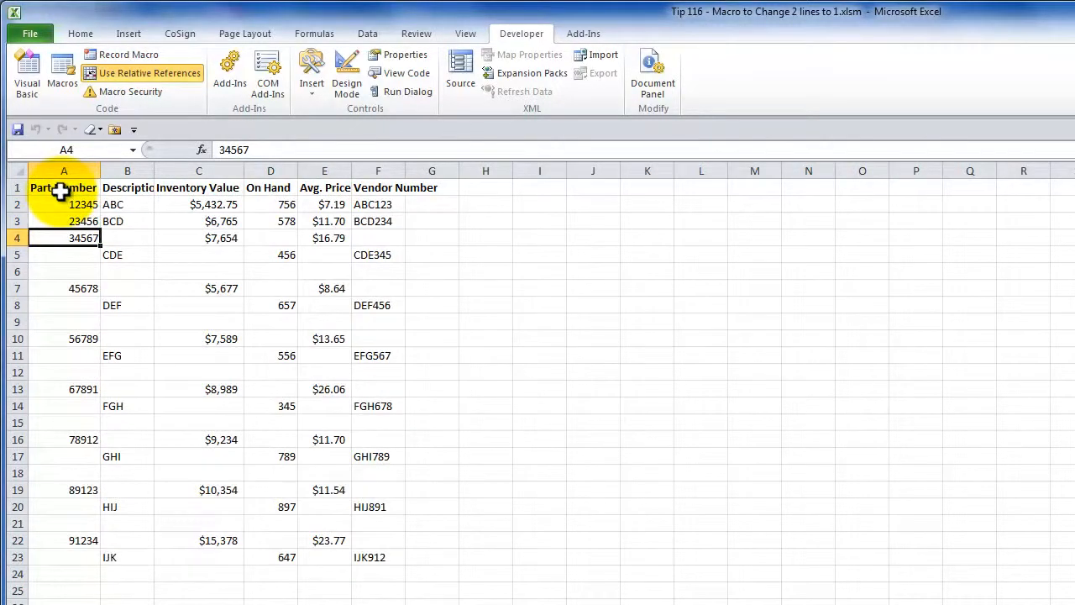